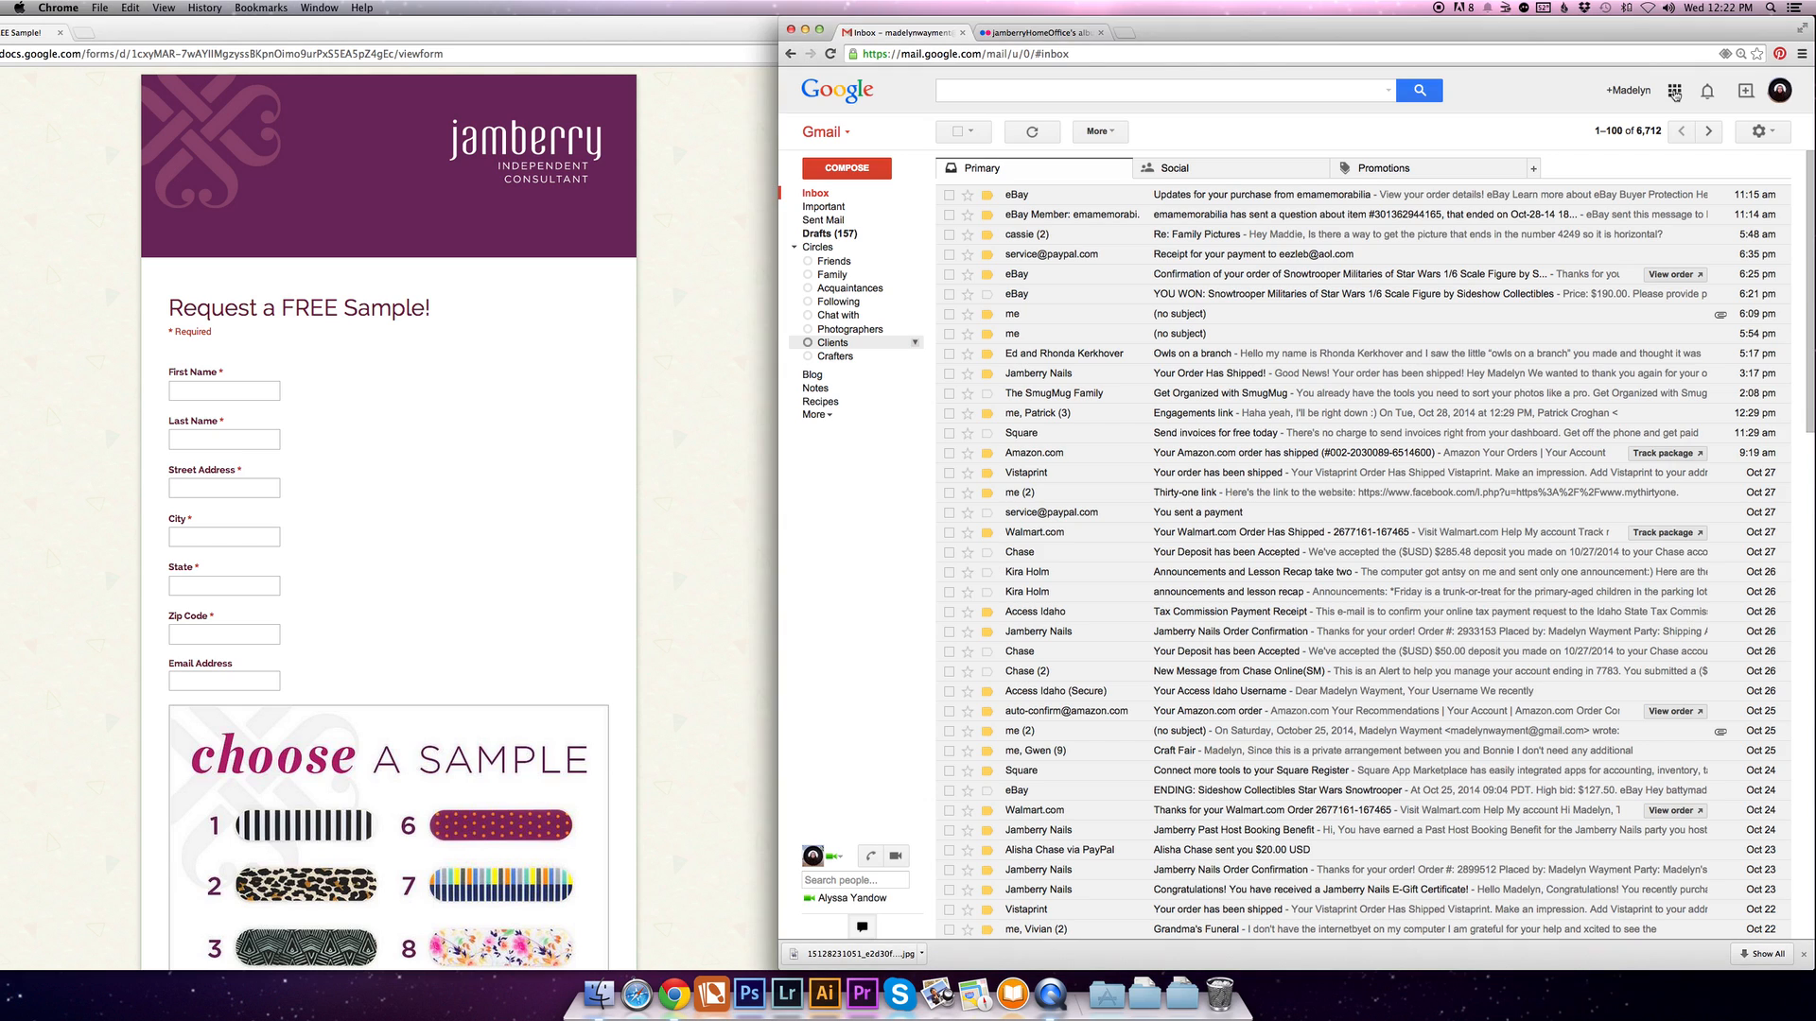
click(1675, 92)
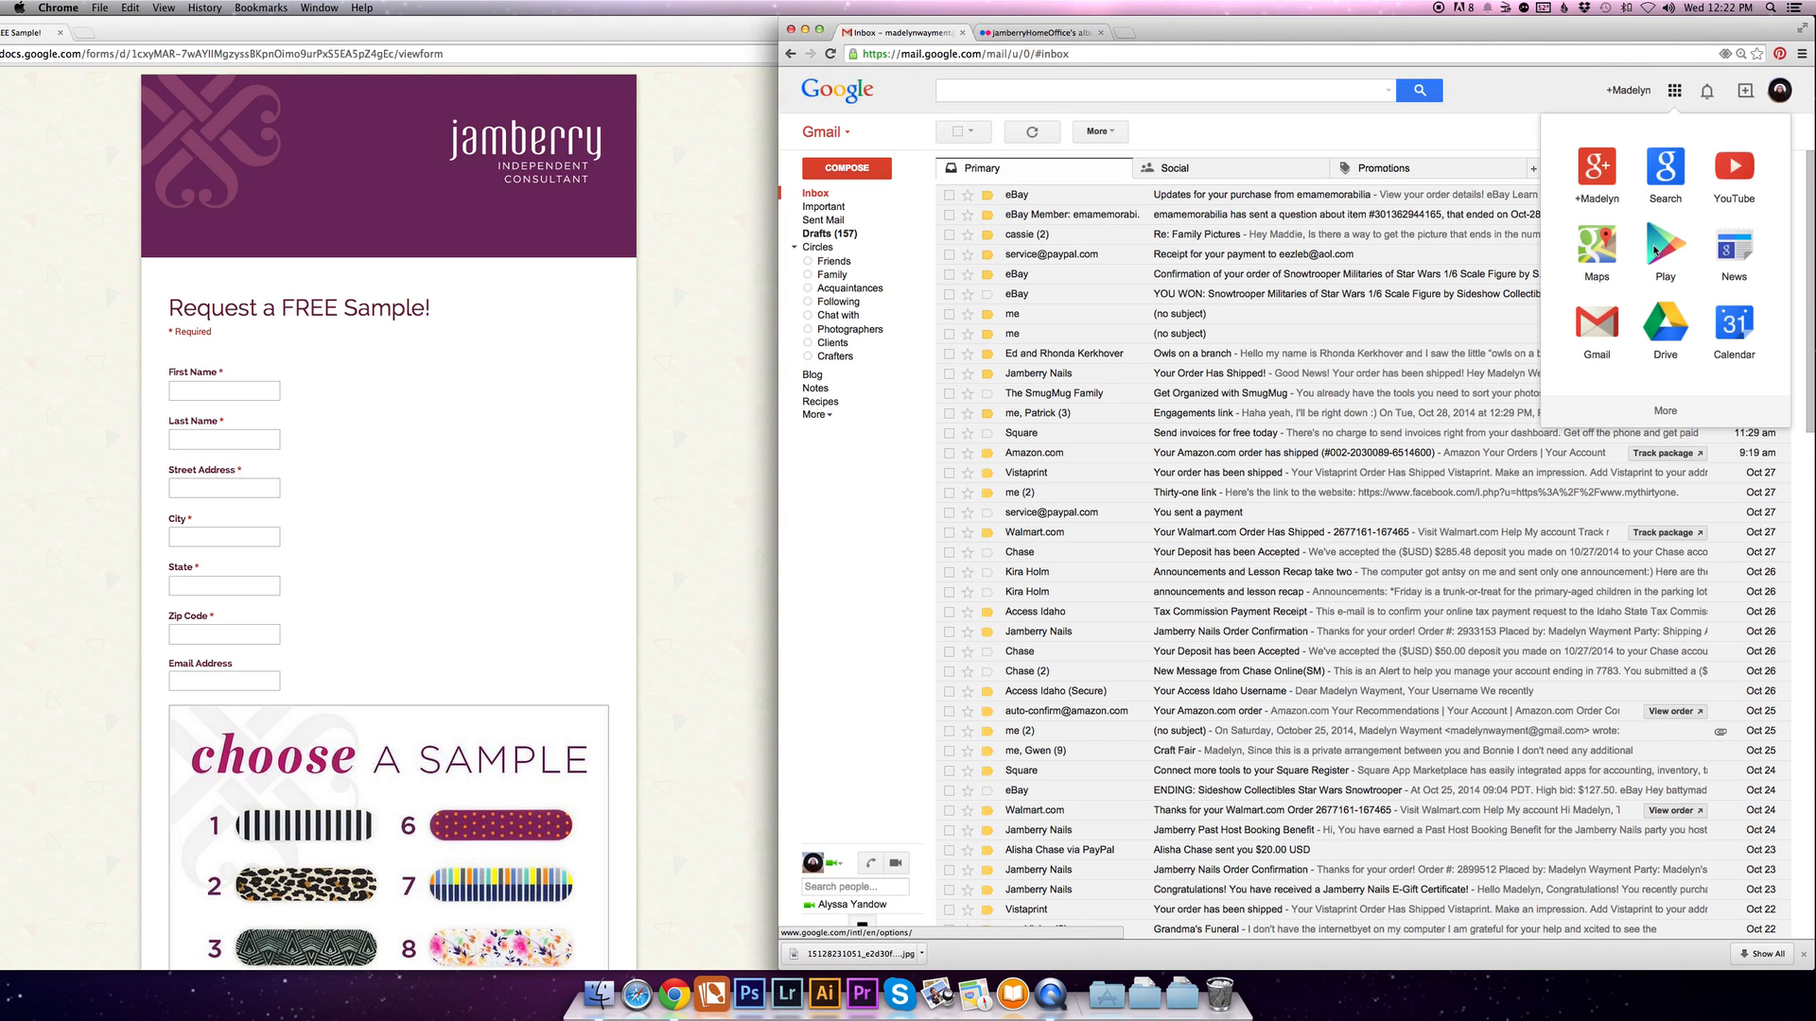
- Go to Google Drive from the mailbox and create a new Google Forms file
click(1669, 334)
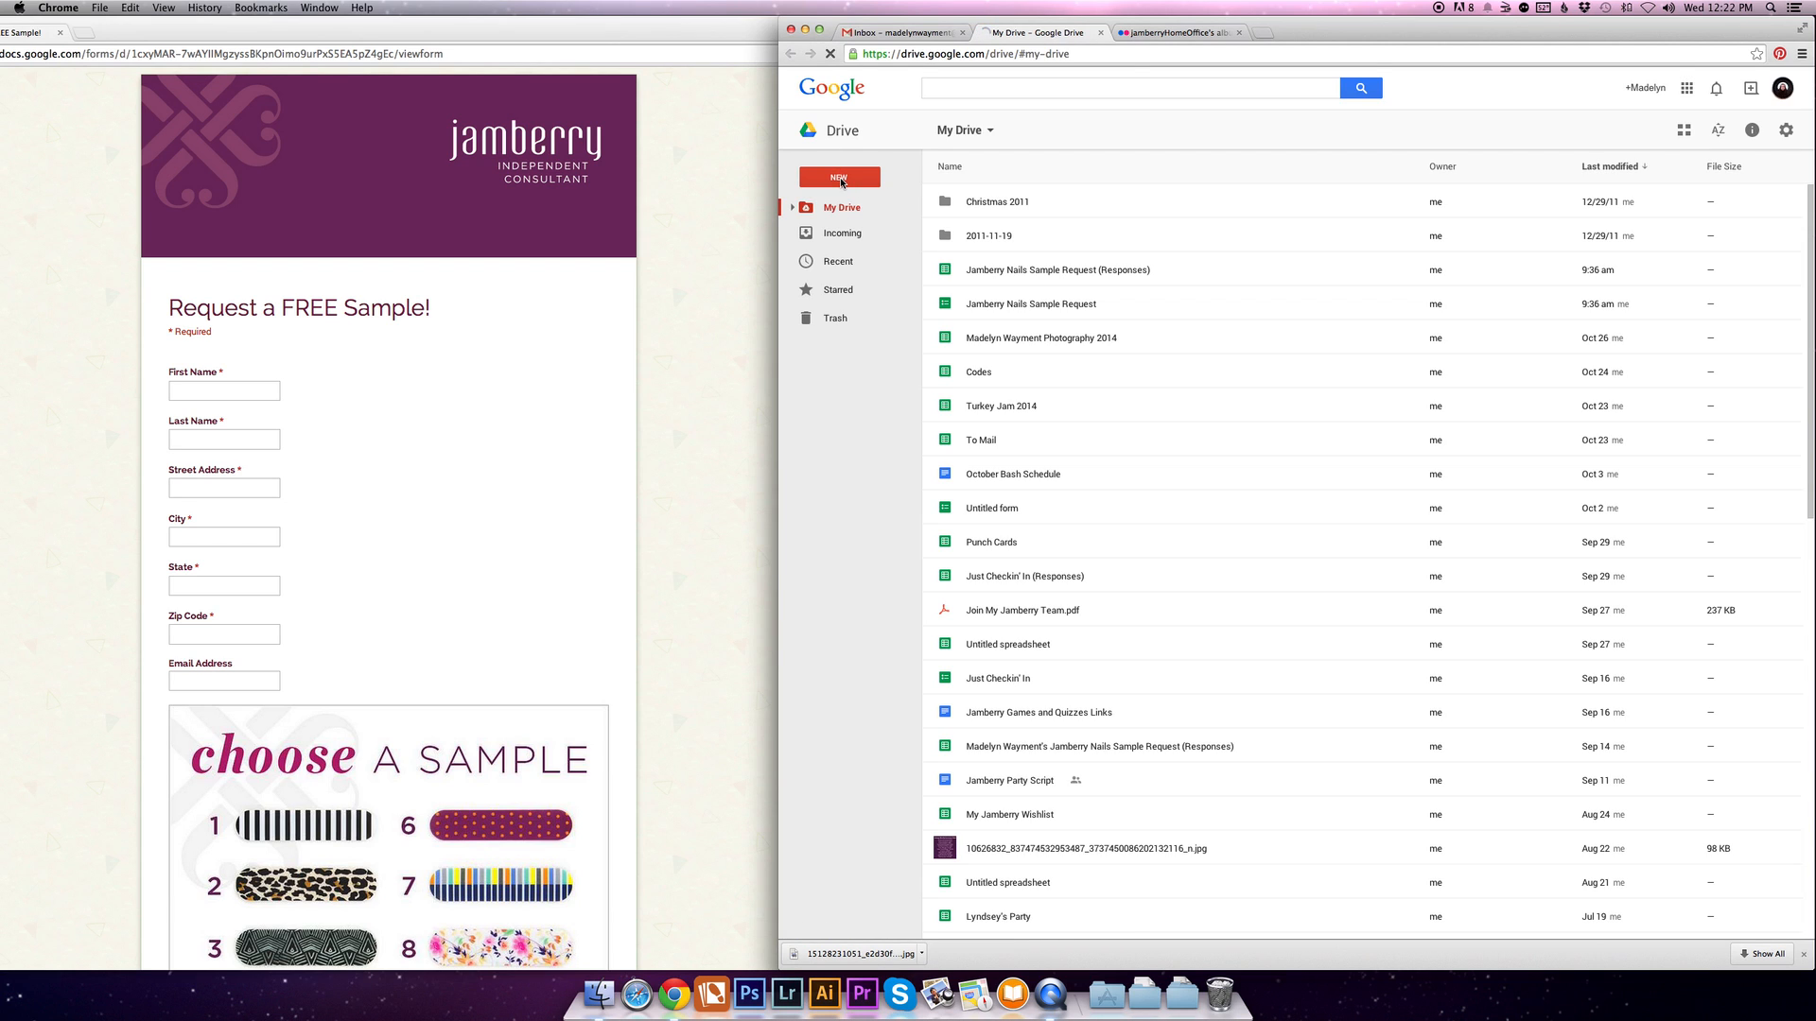
click(842, 177)
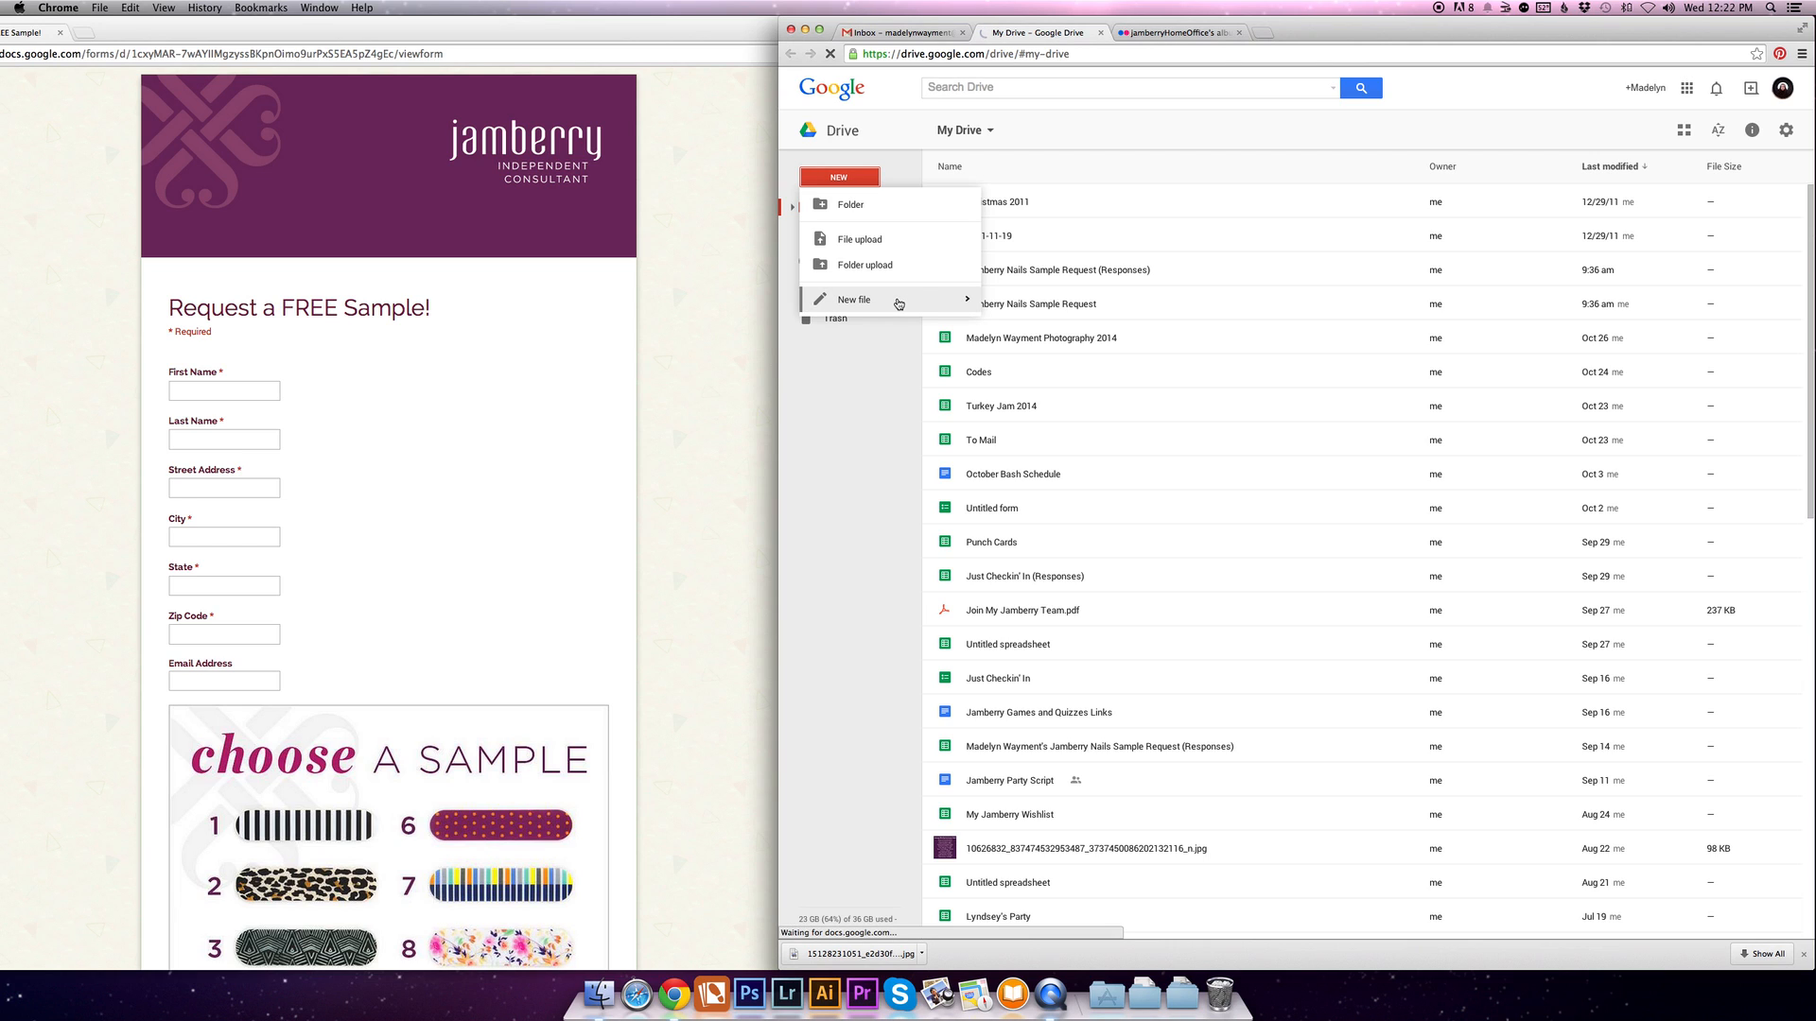
mouse_move(899, 303)
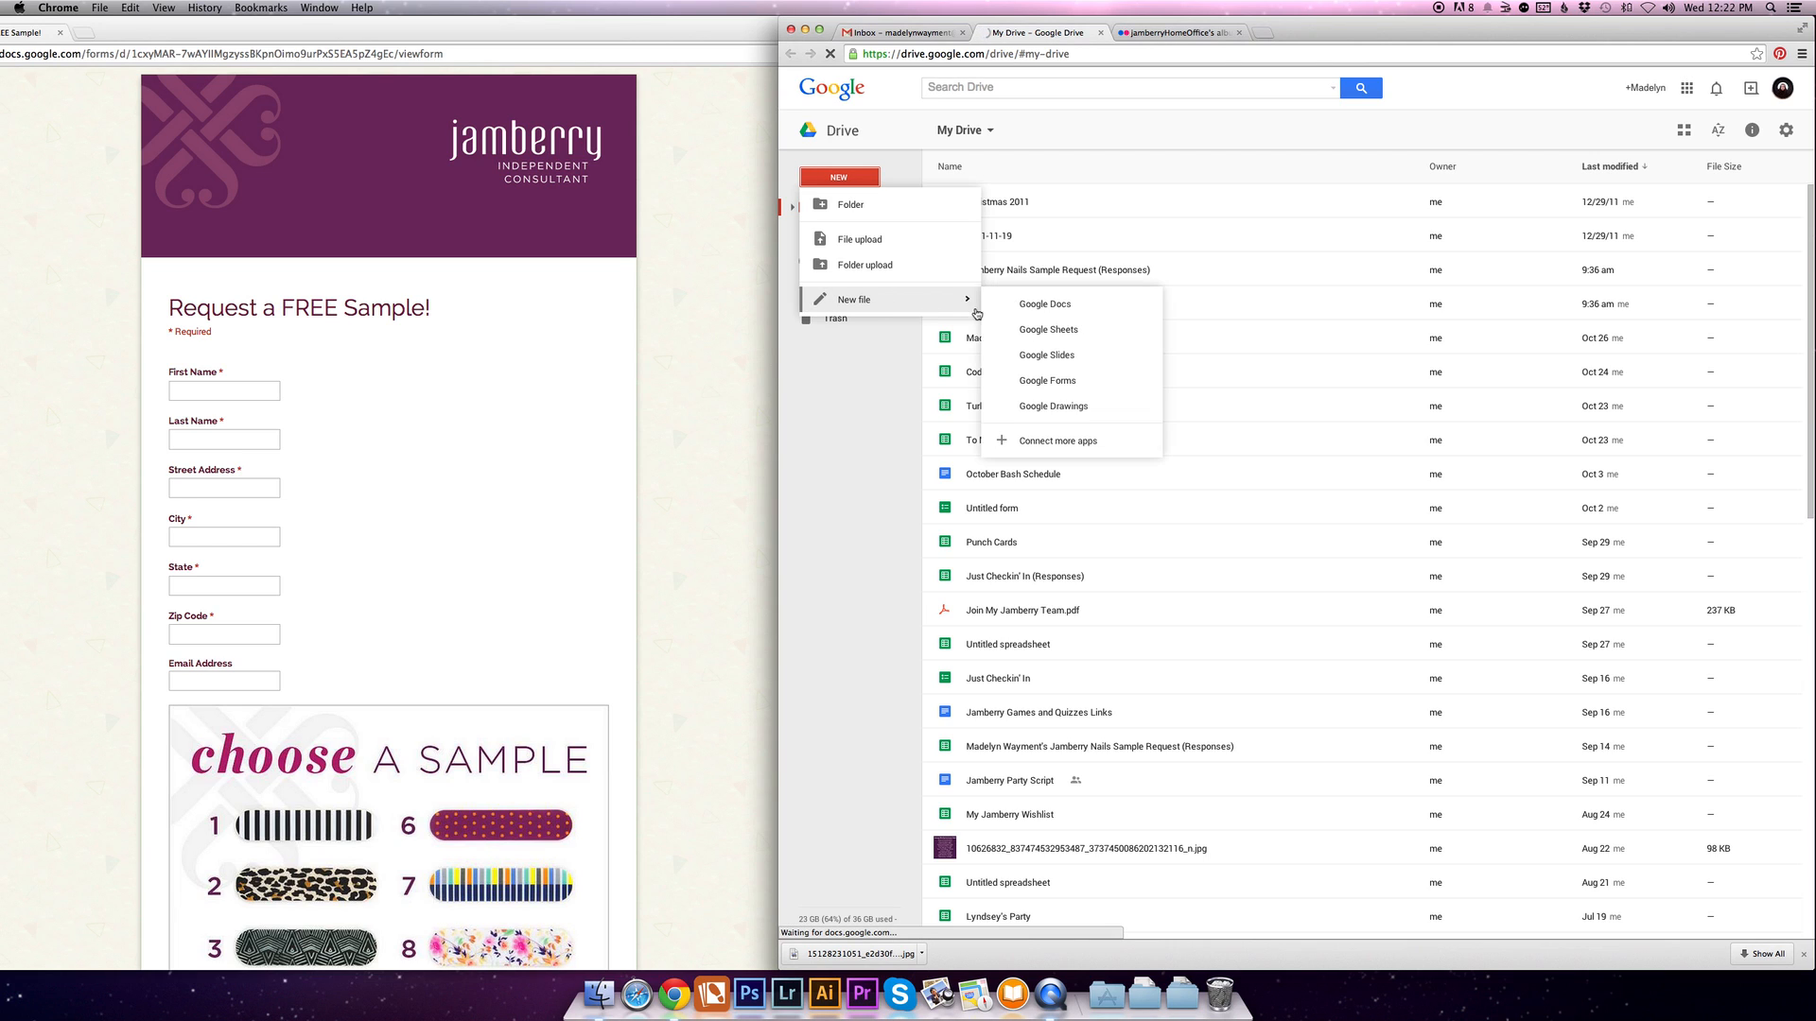
click(1048, 381)
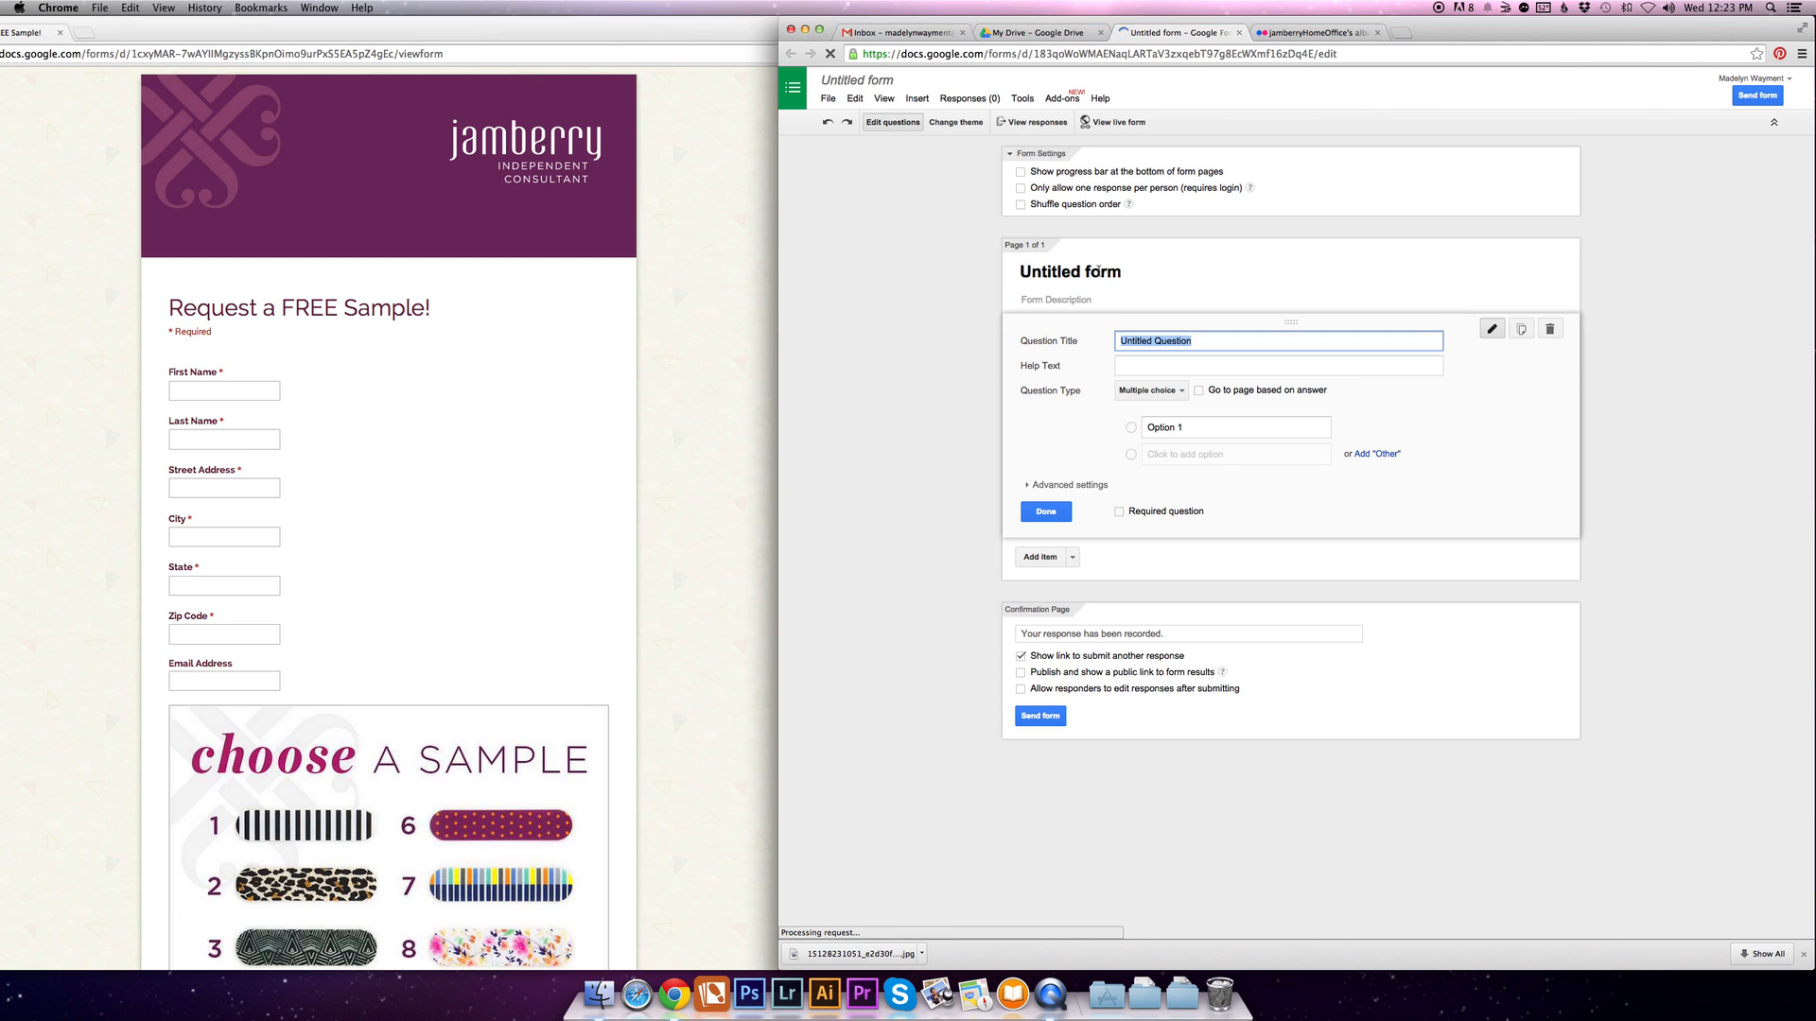
- Change the new form's title to "Test"
click(1124, 271)
drag(1124, 272, 939, 269)
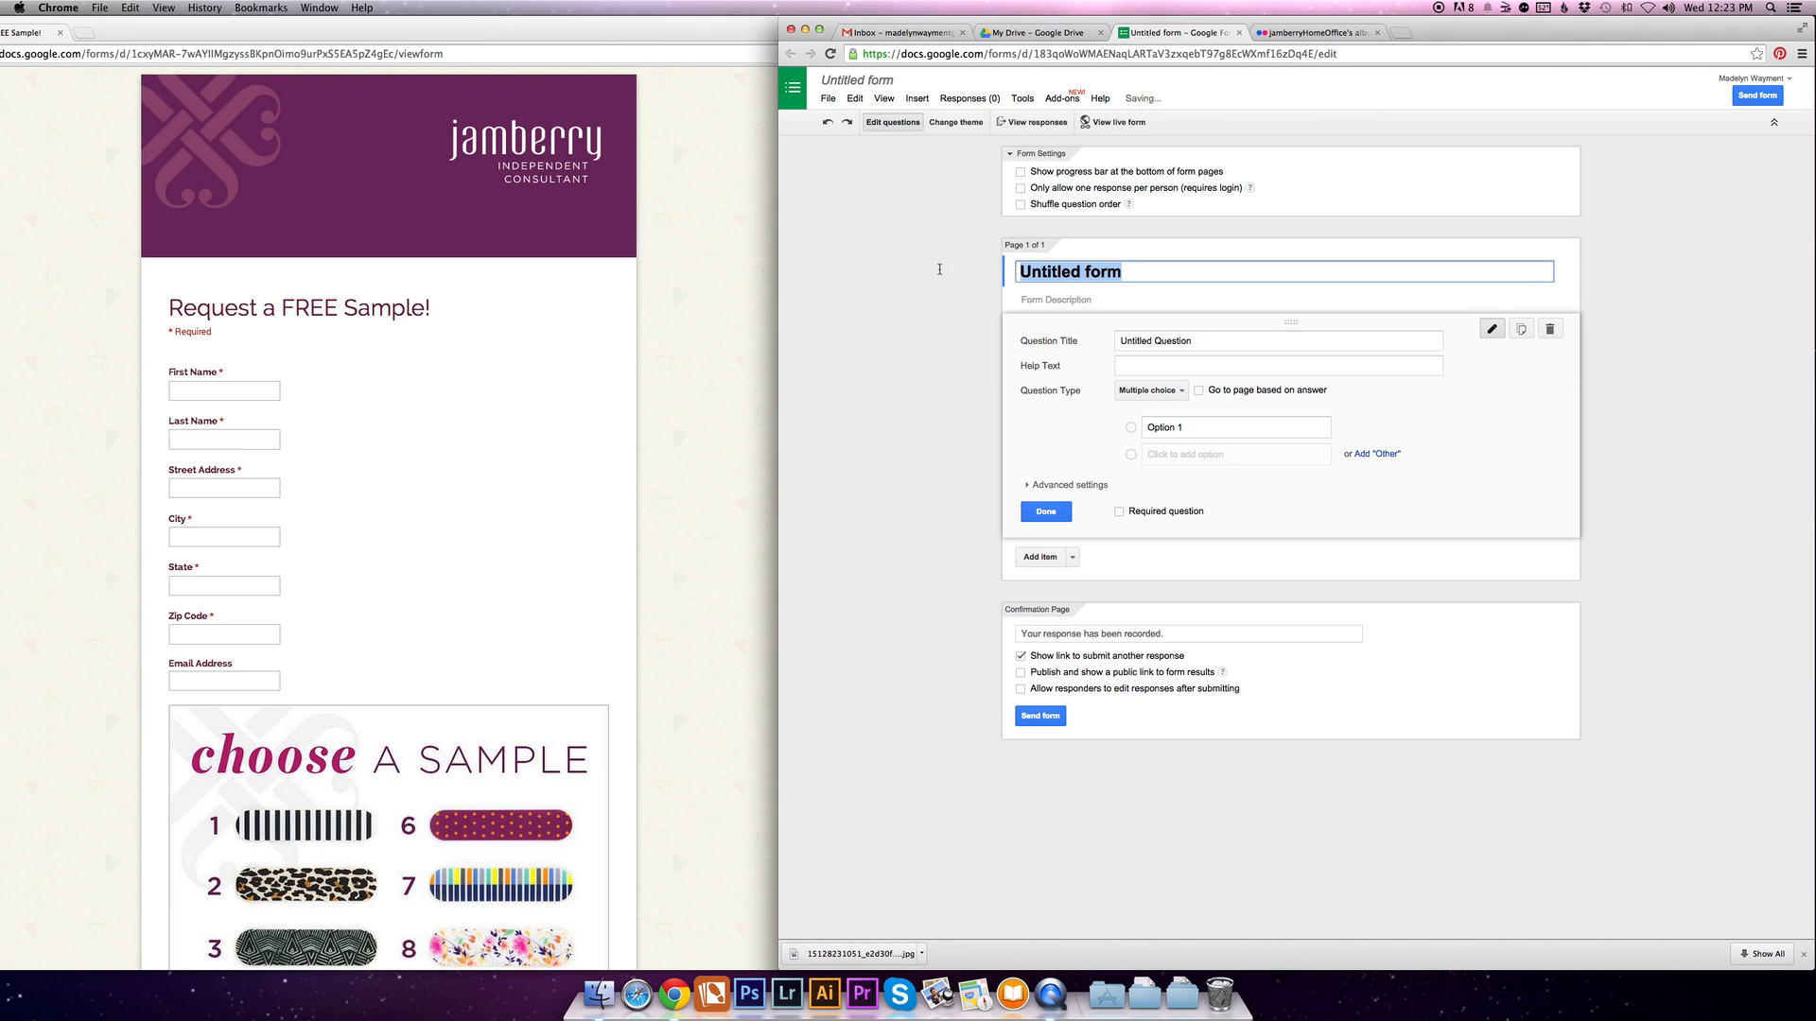
text(Test)
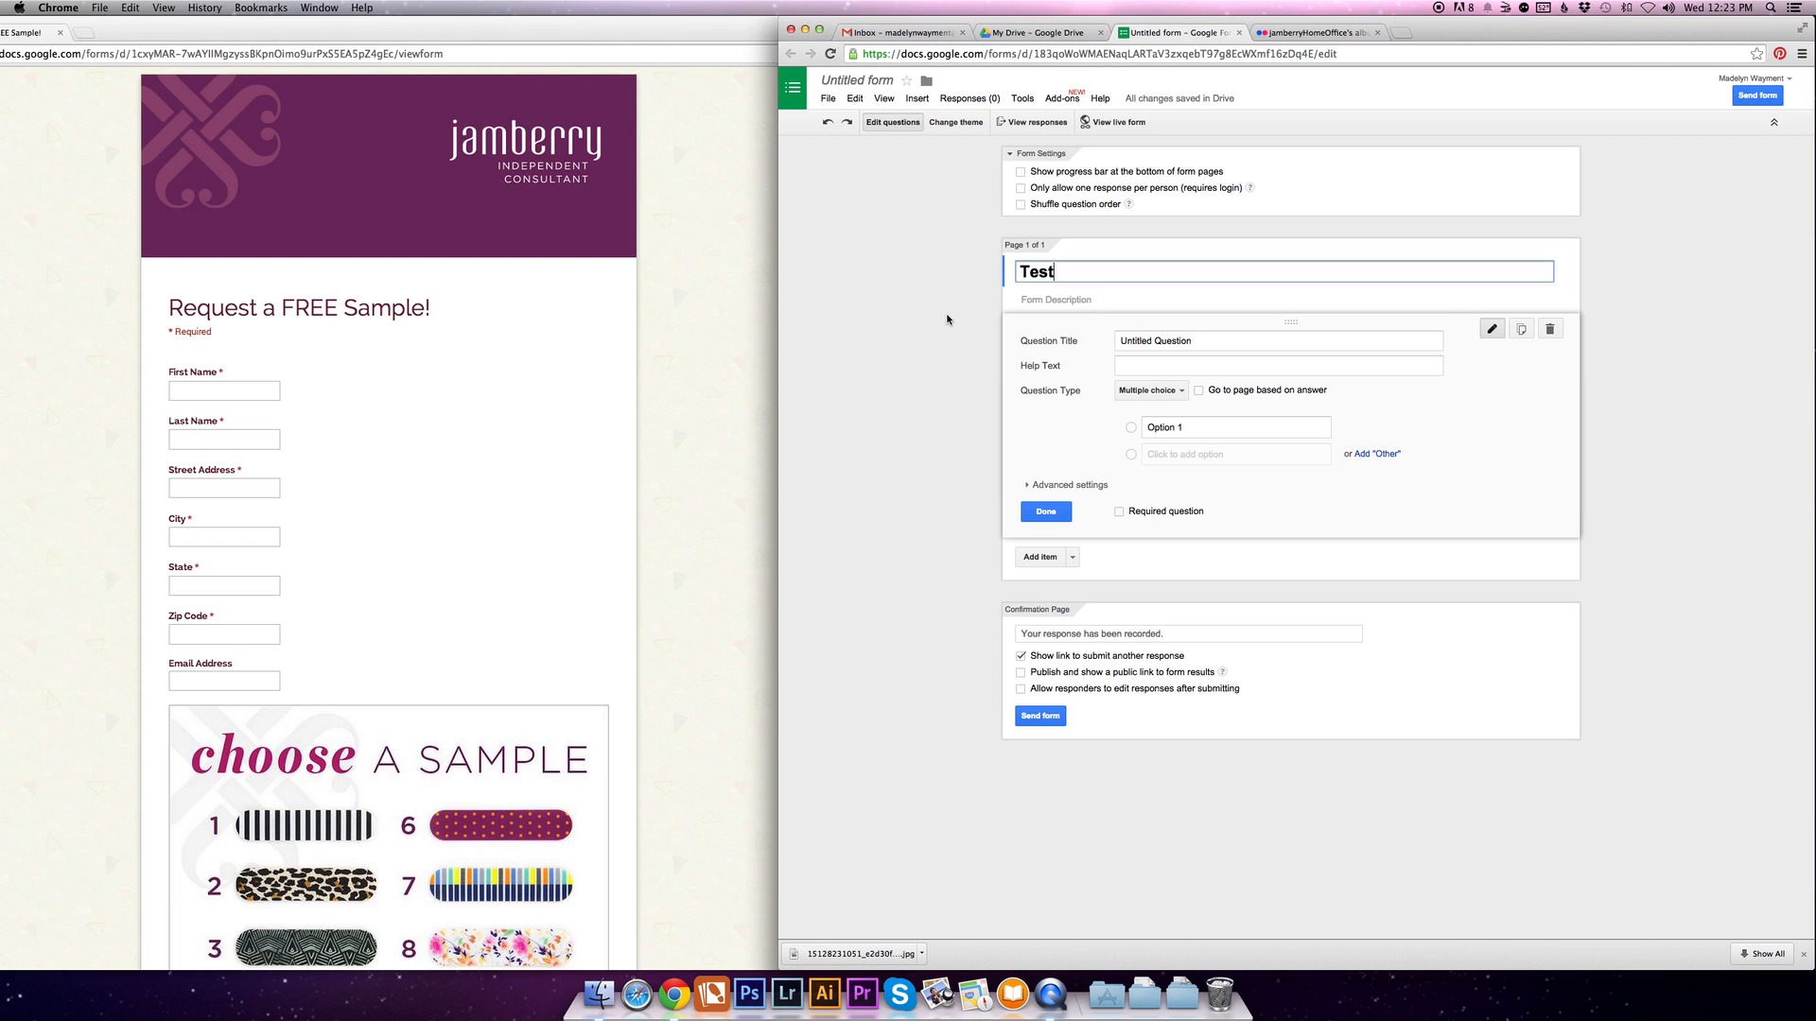
click(947, 319)
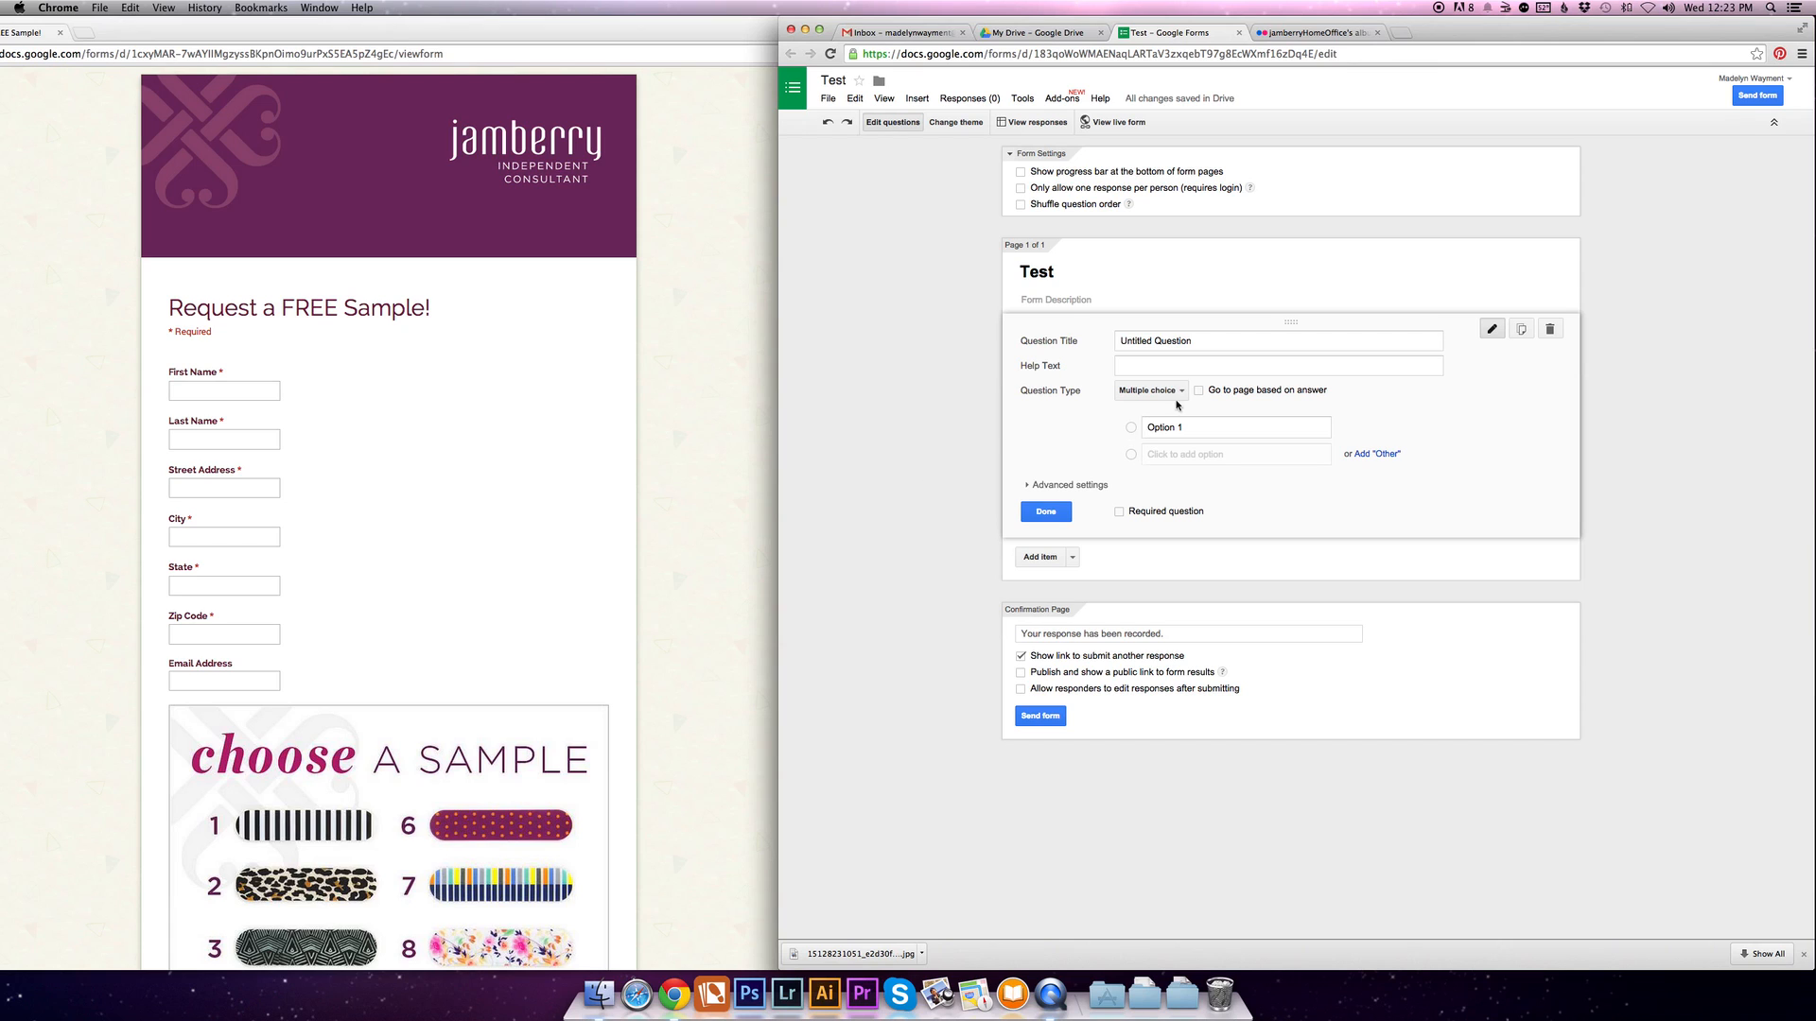
- Make the first question a required Text question titled "First Name" and finish editing it
click(1177, 392)
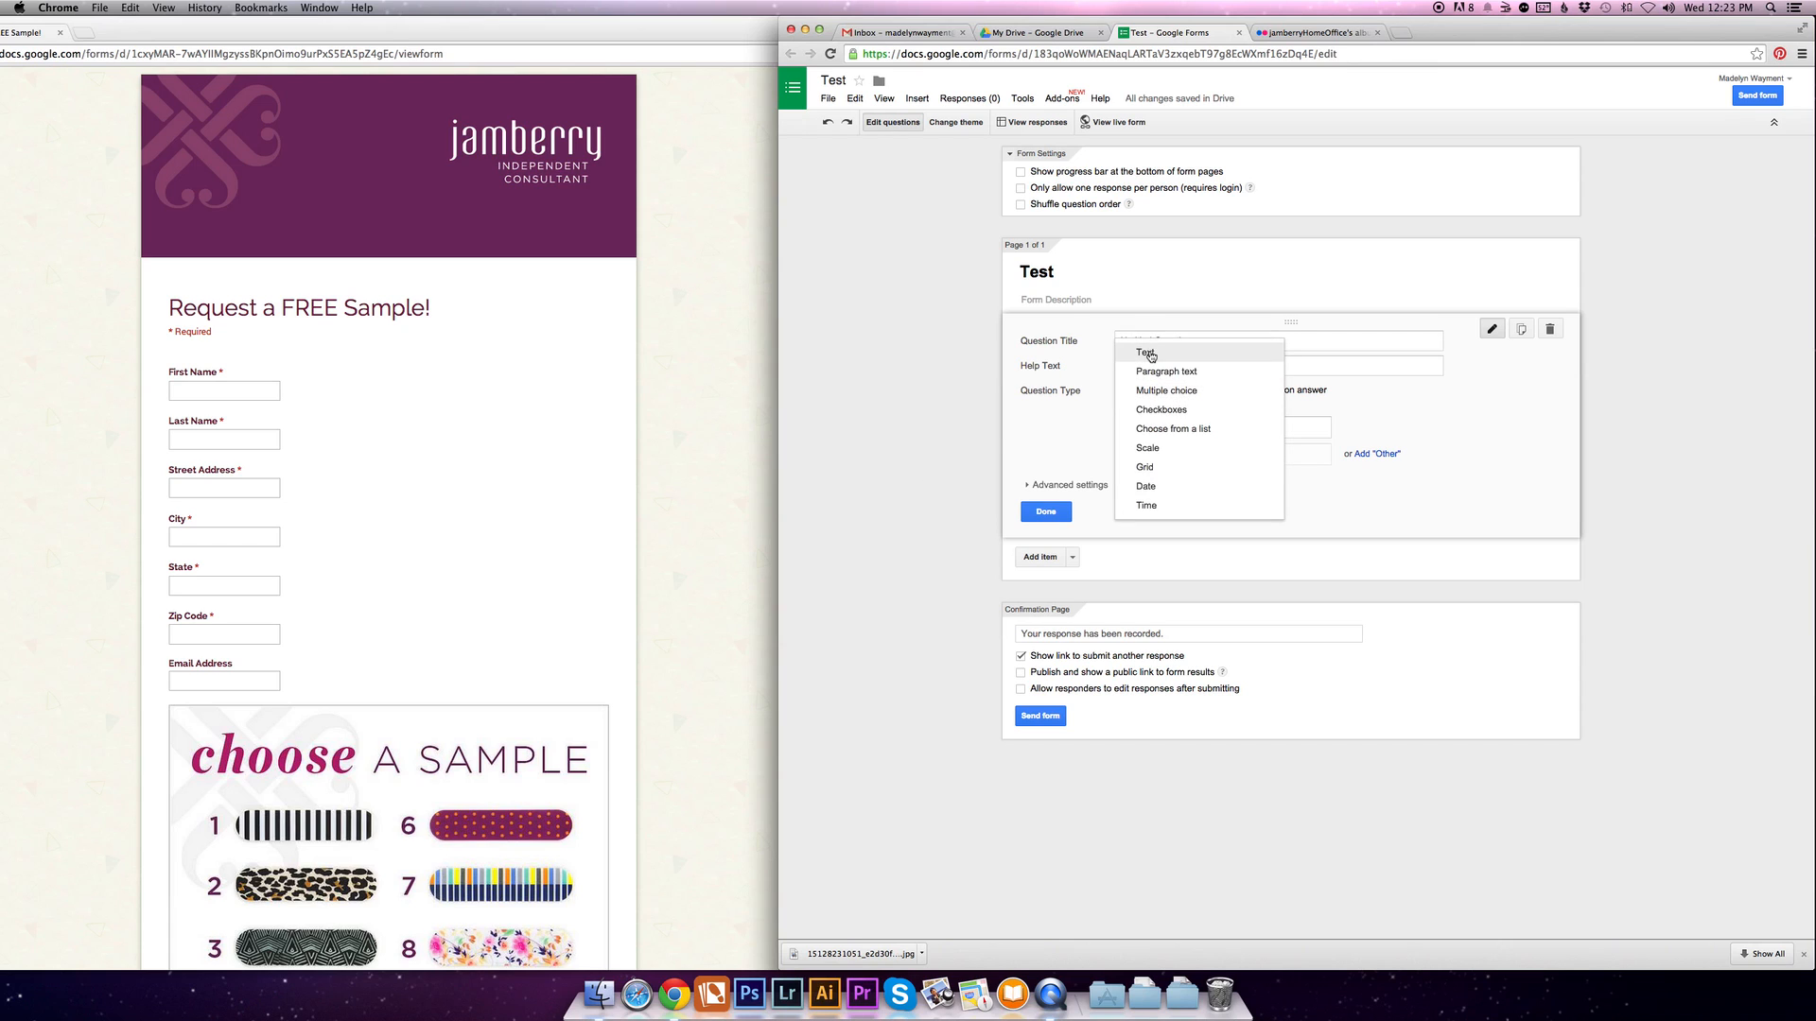
click(1146, 353)
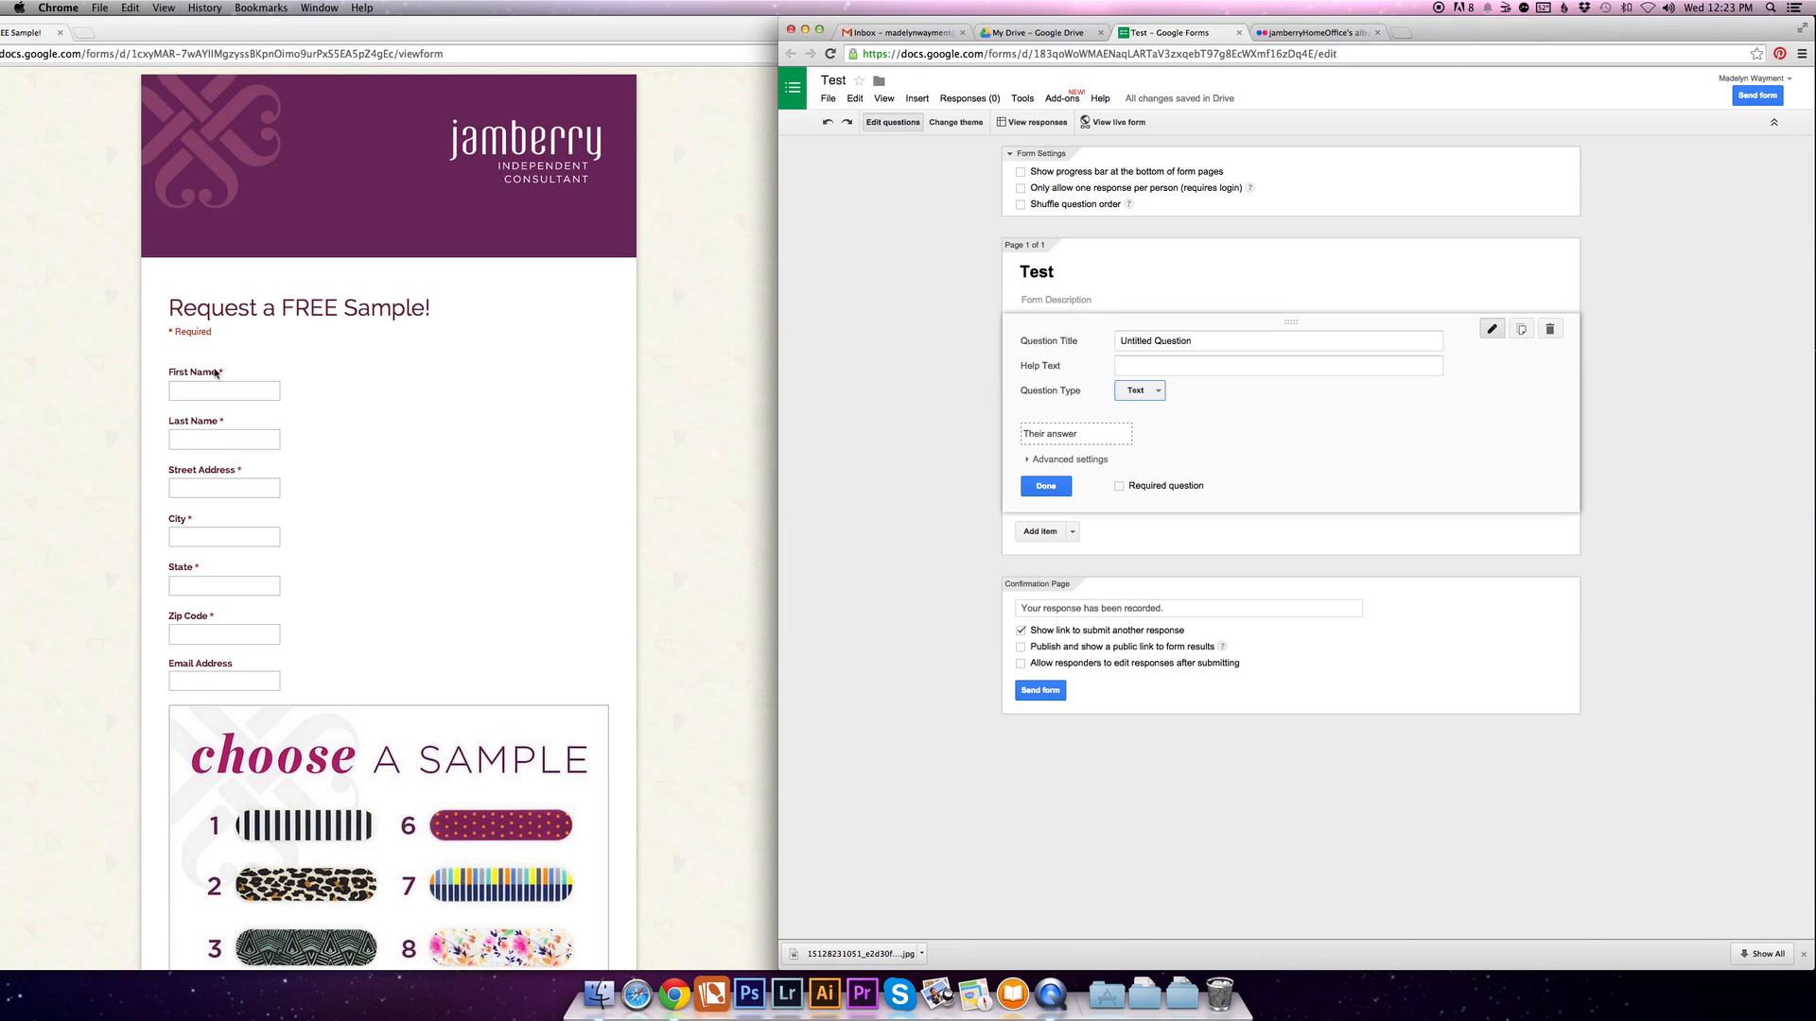
click(1159, 342)
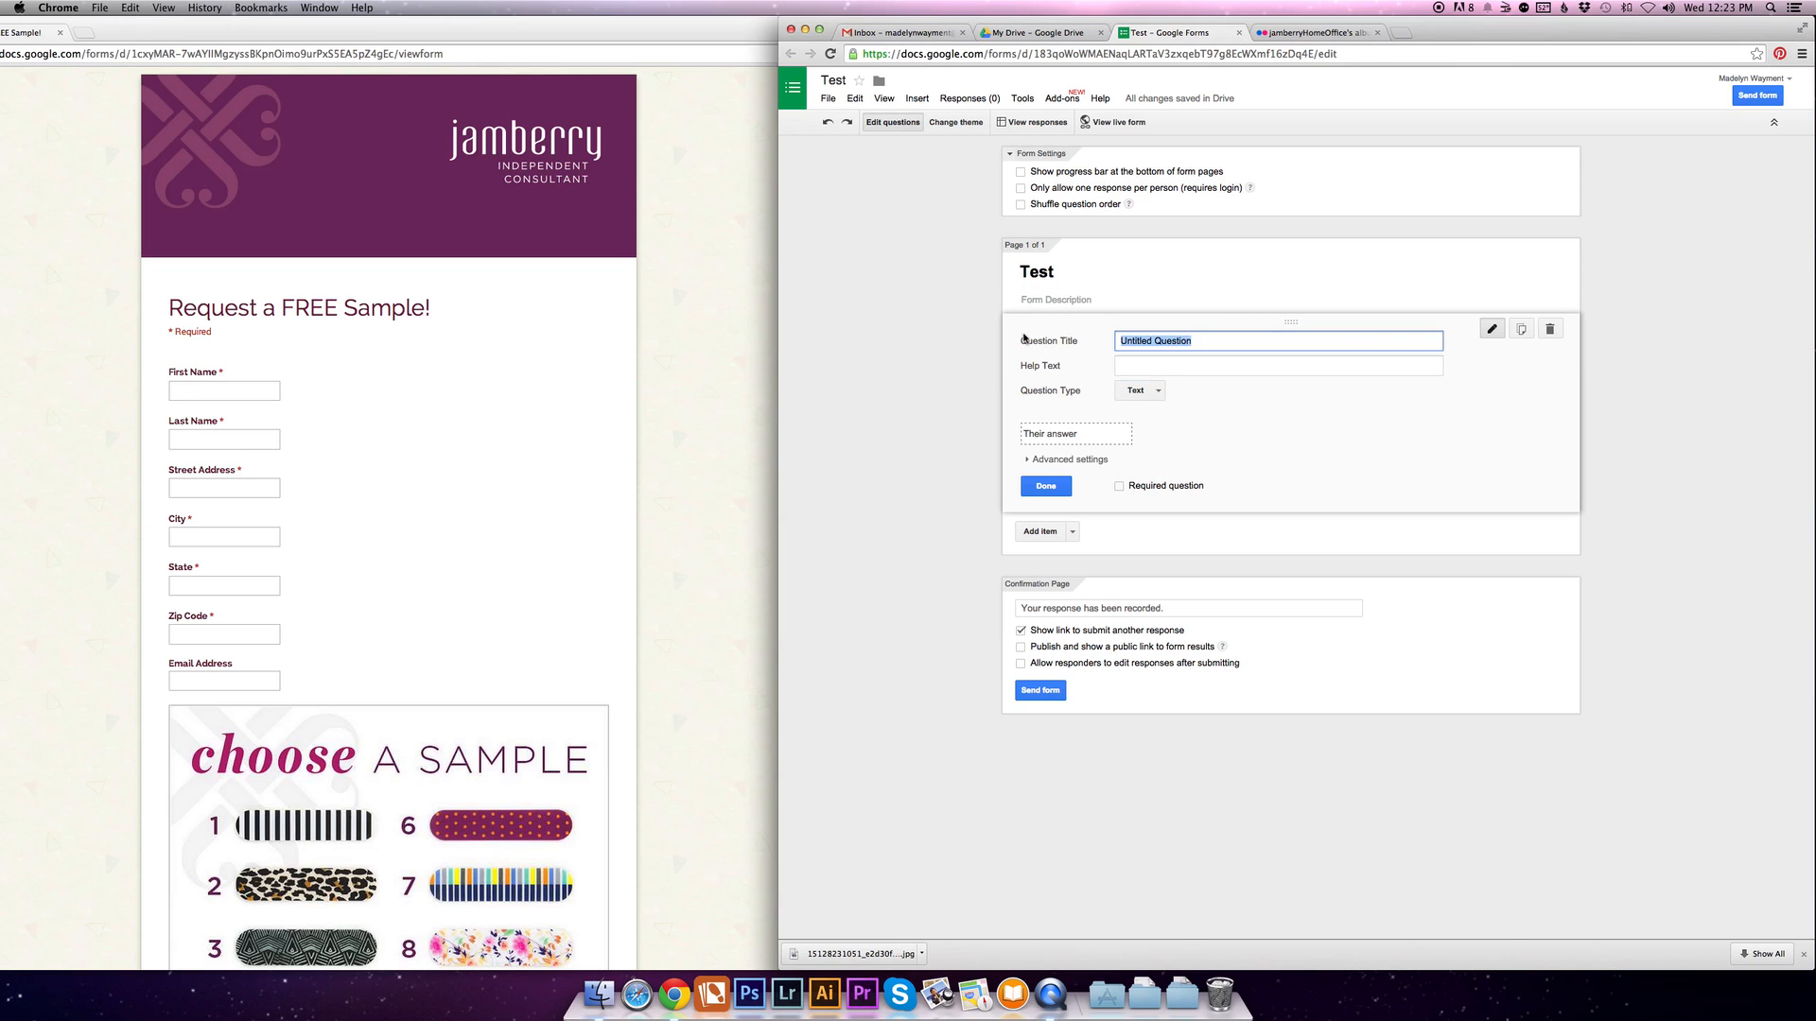
text(First Name)
click(1119, 487)
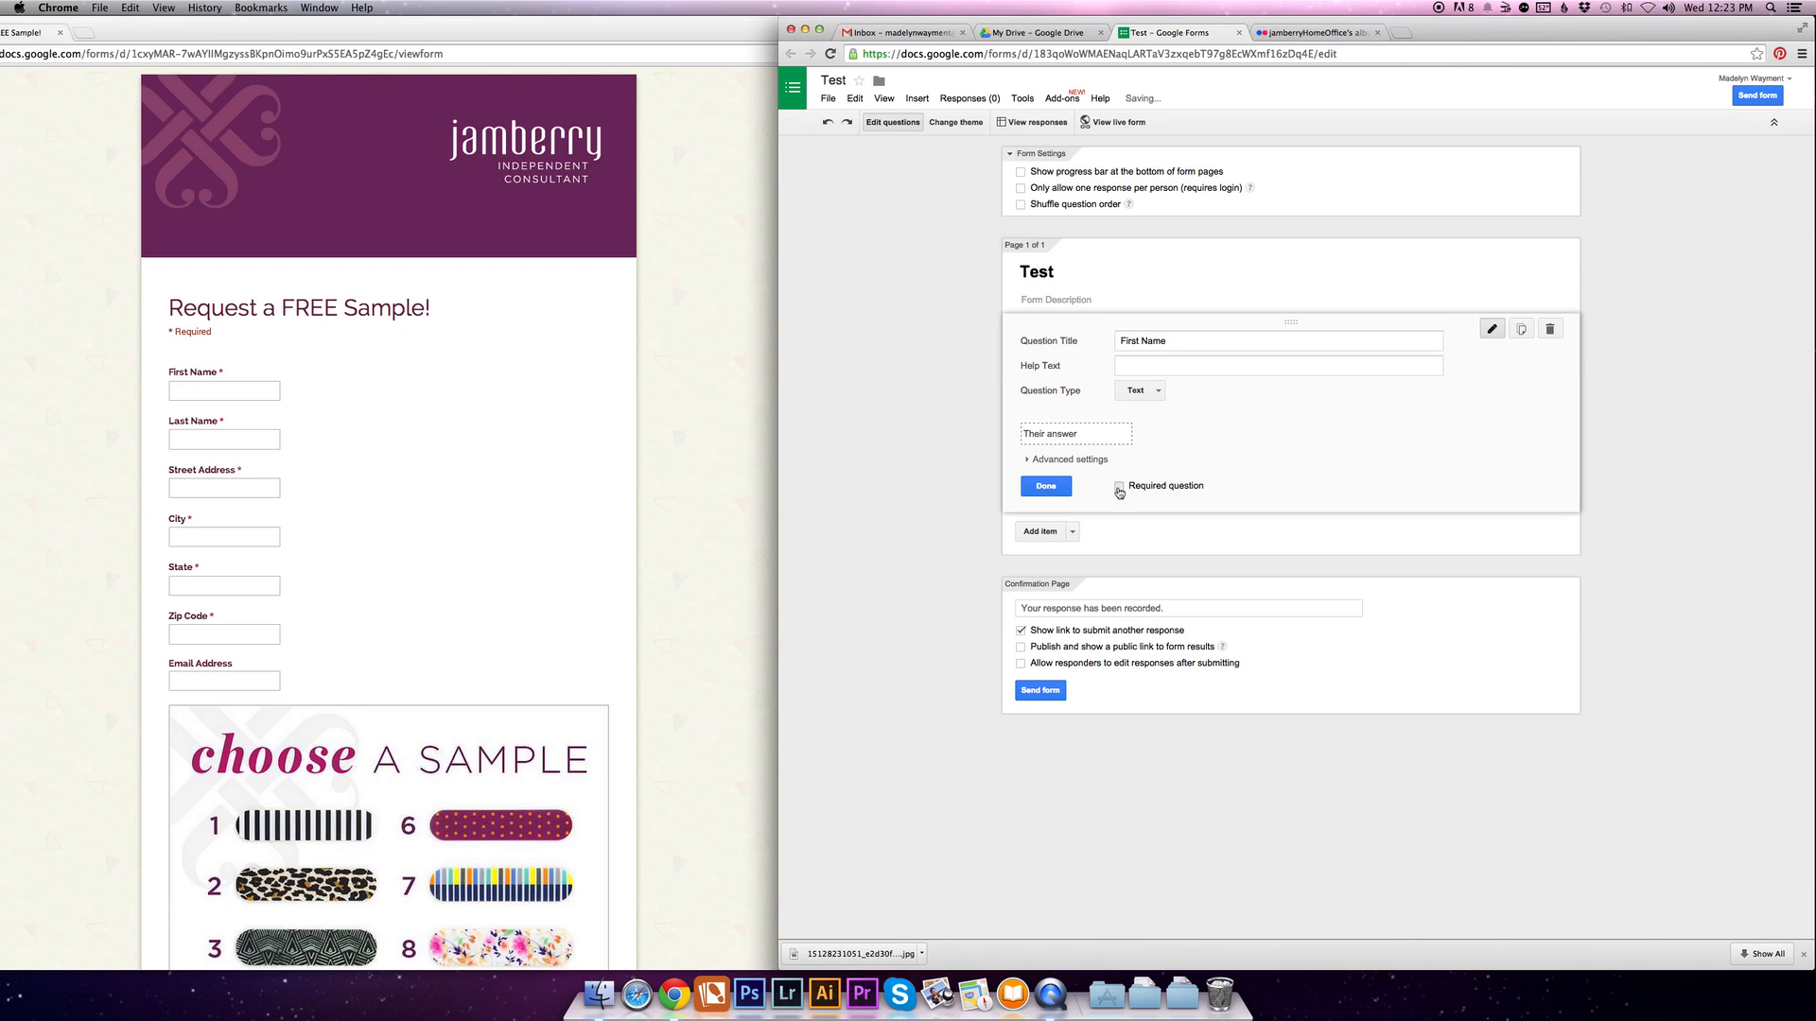
click(1053, 488)
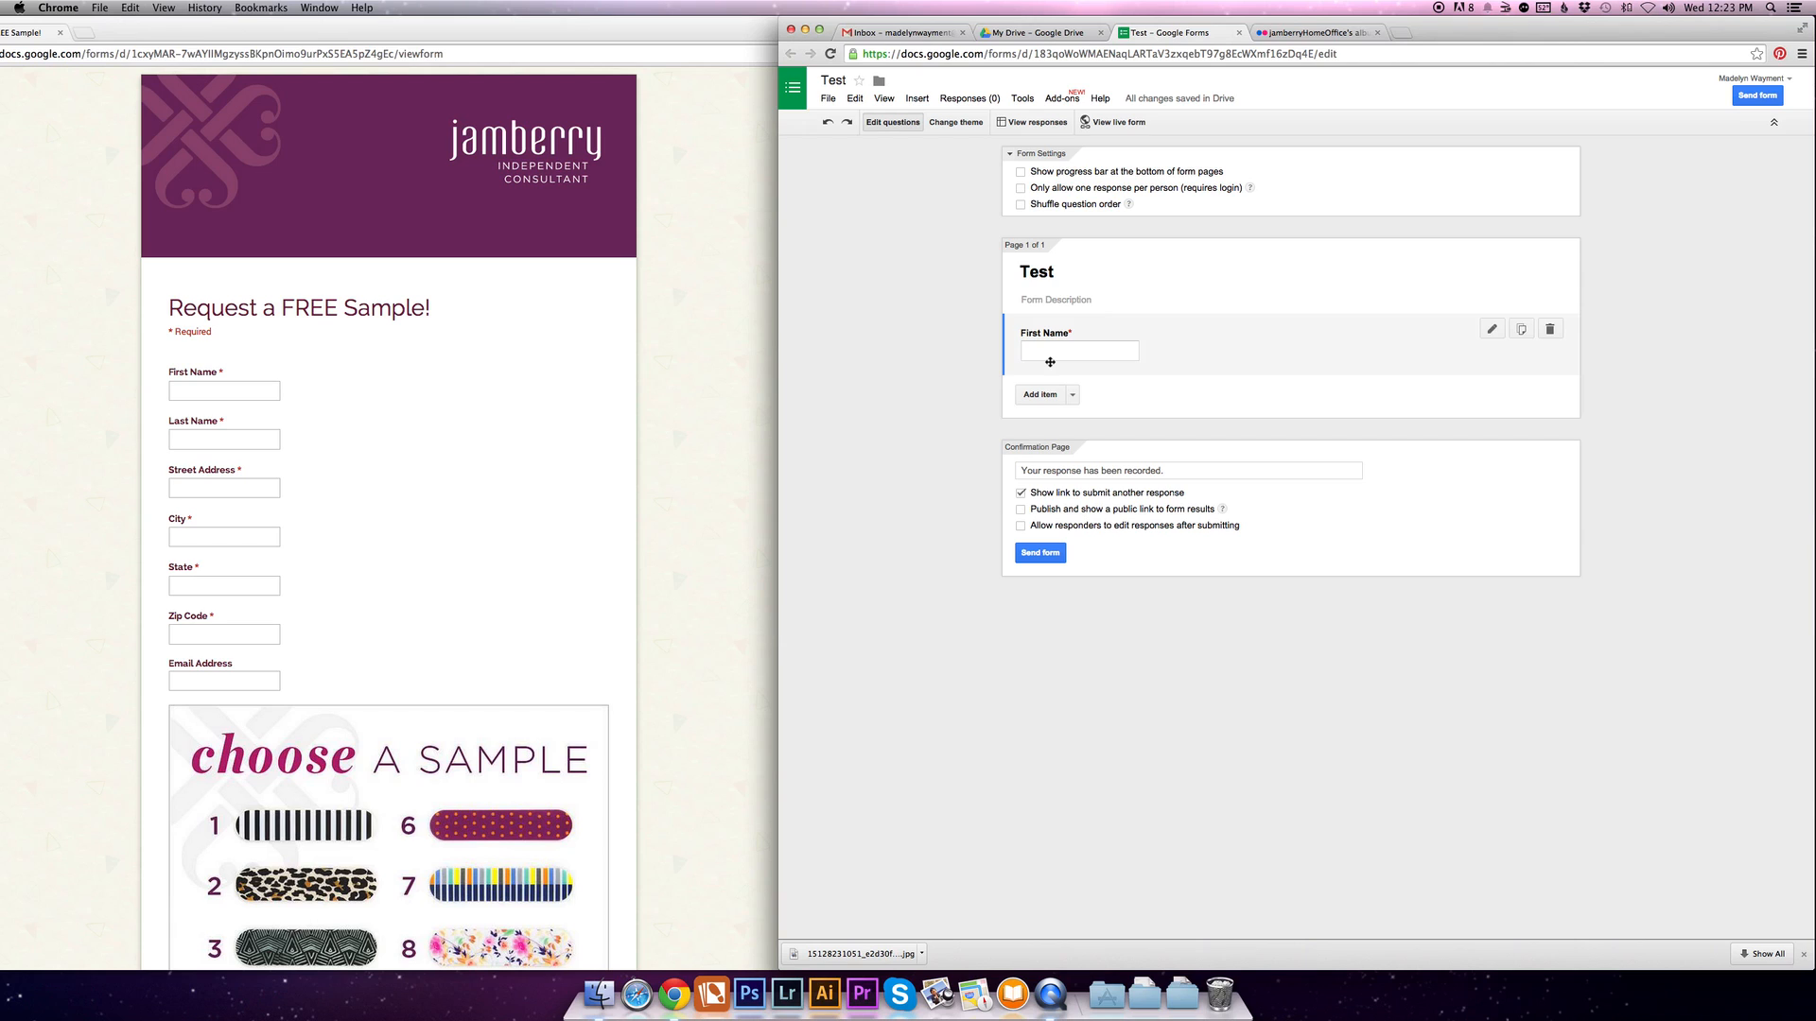
- Add a required Text question titled "Last Name" below the First Name question
click(1041, 396)
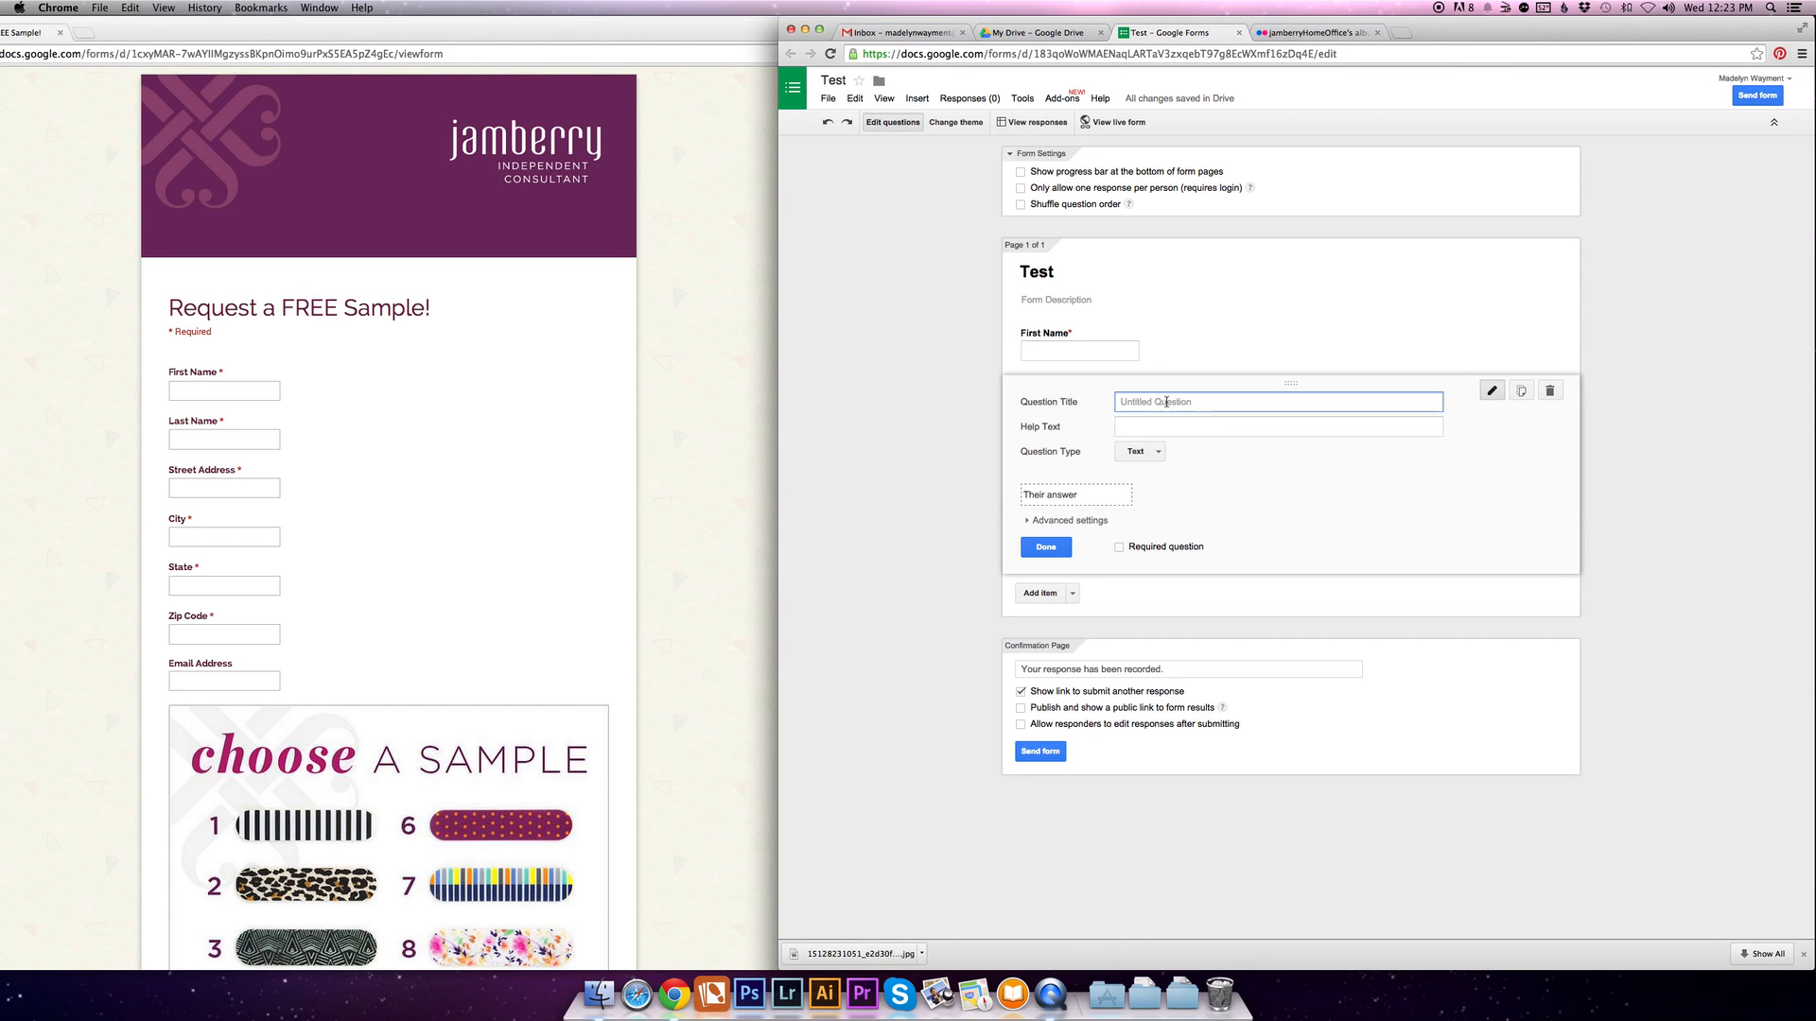
text(Last Name)
click(1157, 547)
click(1045, 547)
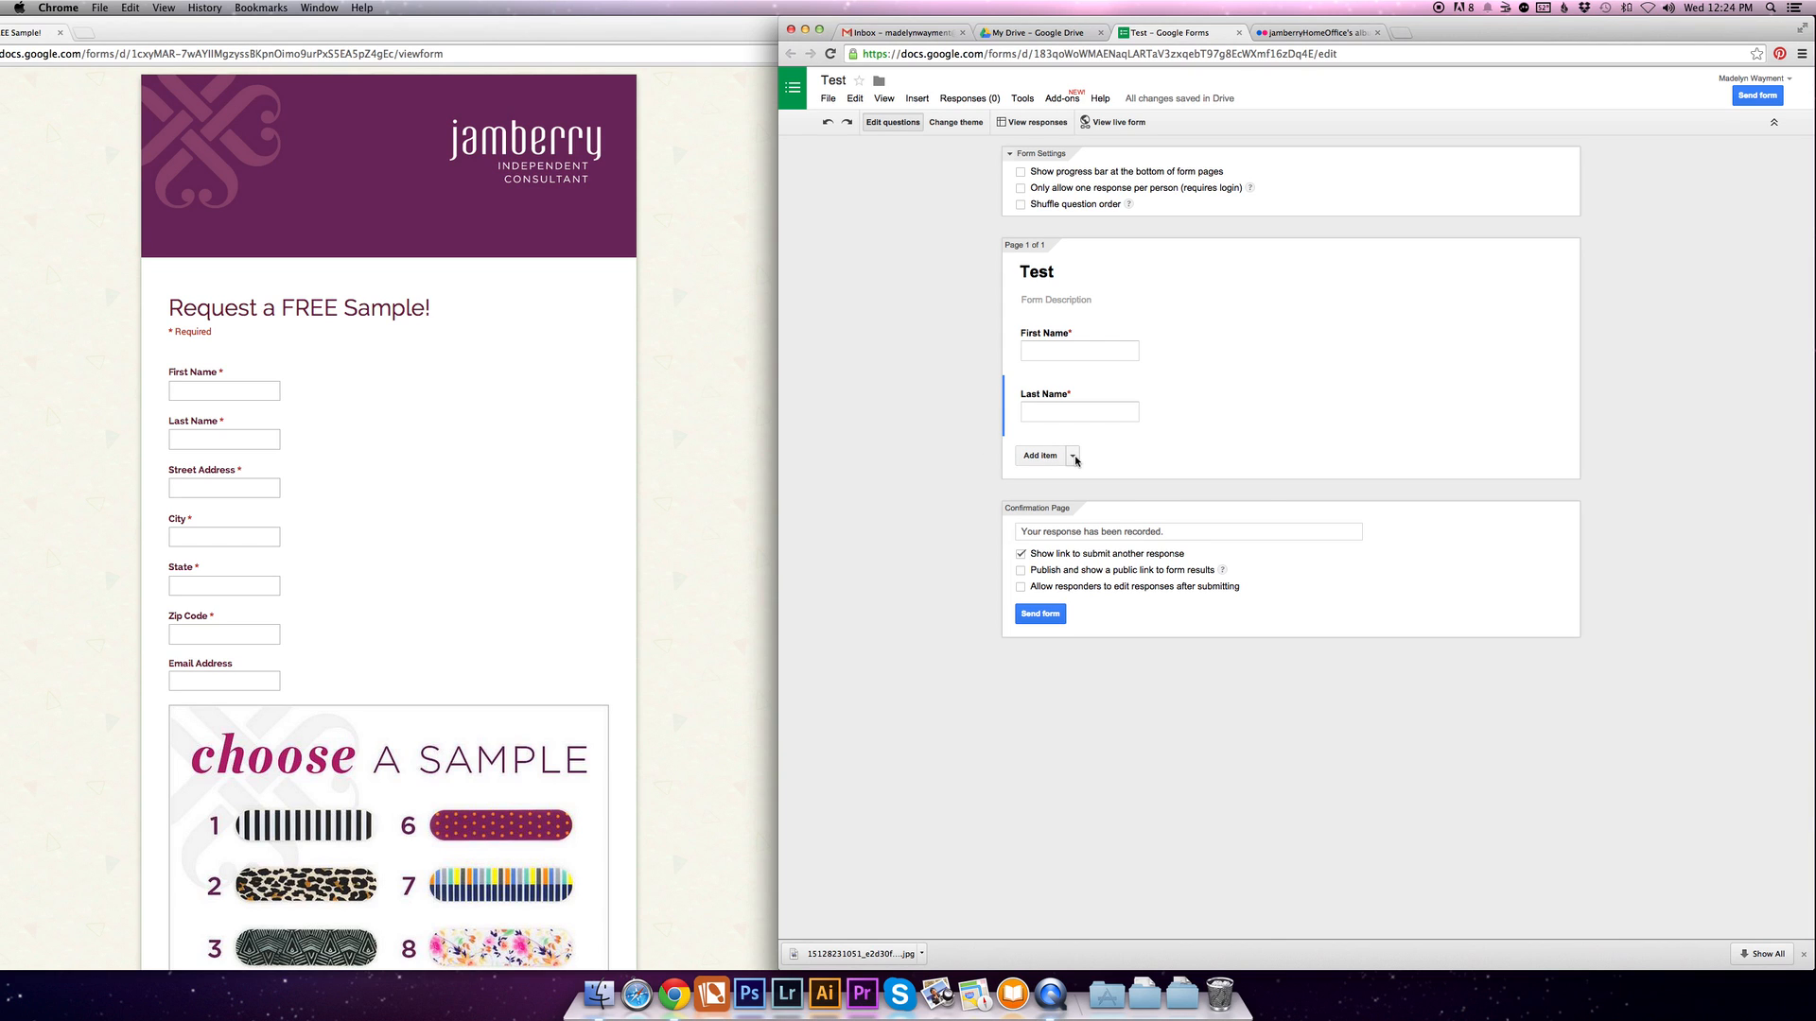
click(1074, 457)
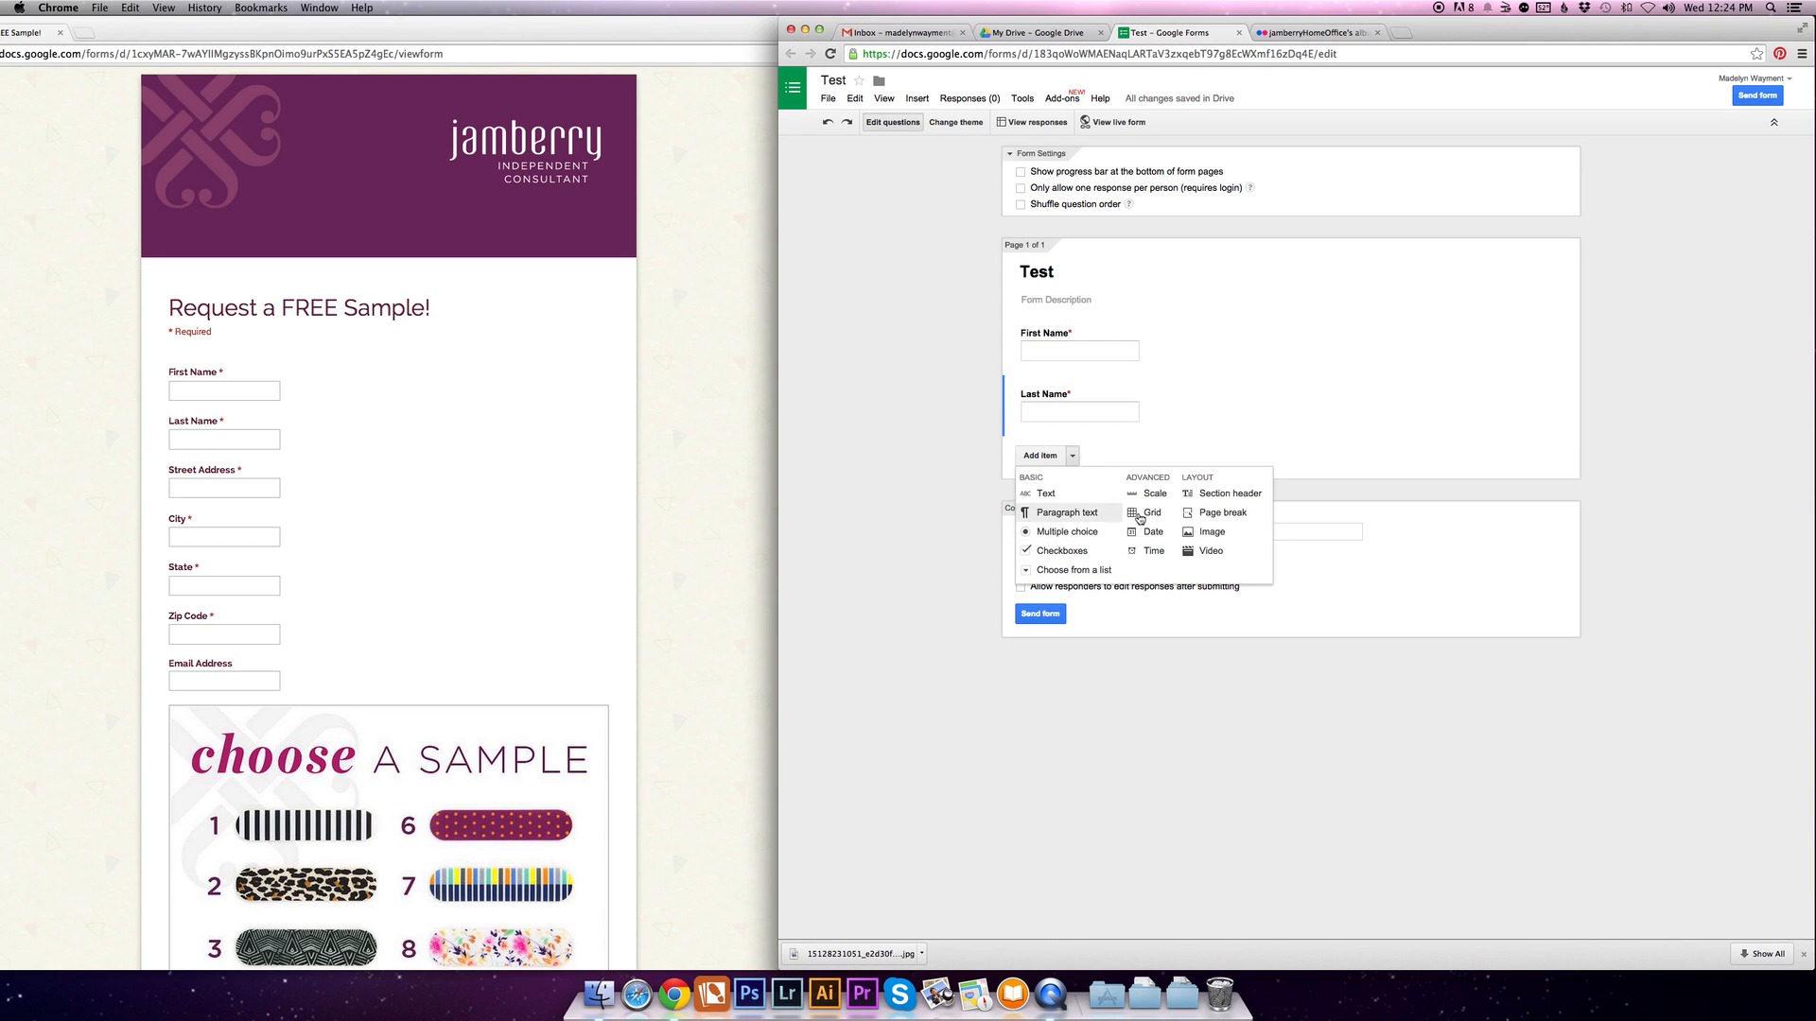
click(896, 422)
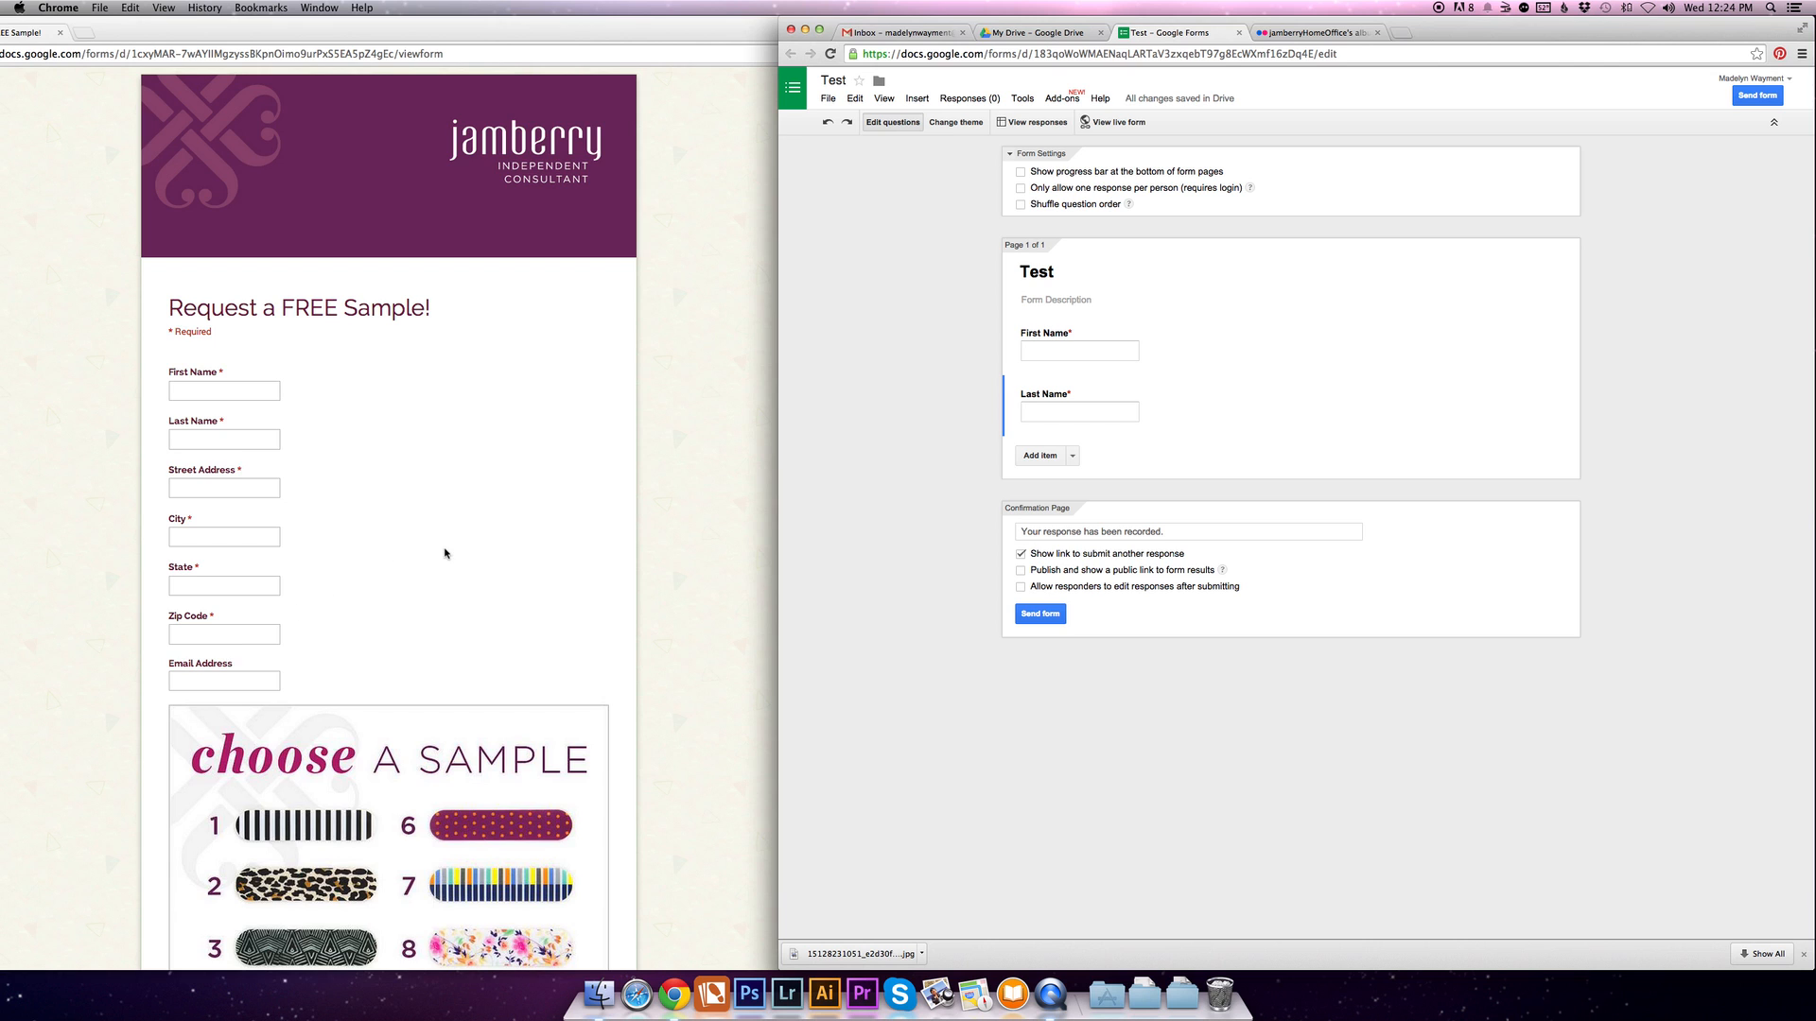
scroll(446, 553, down, 5)
scroll(445, 554, down, 3)
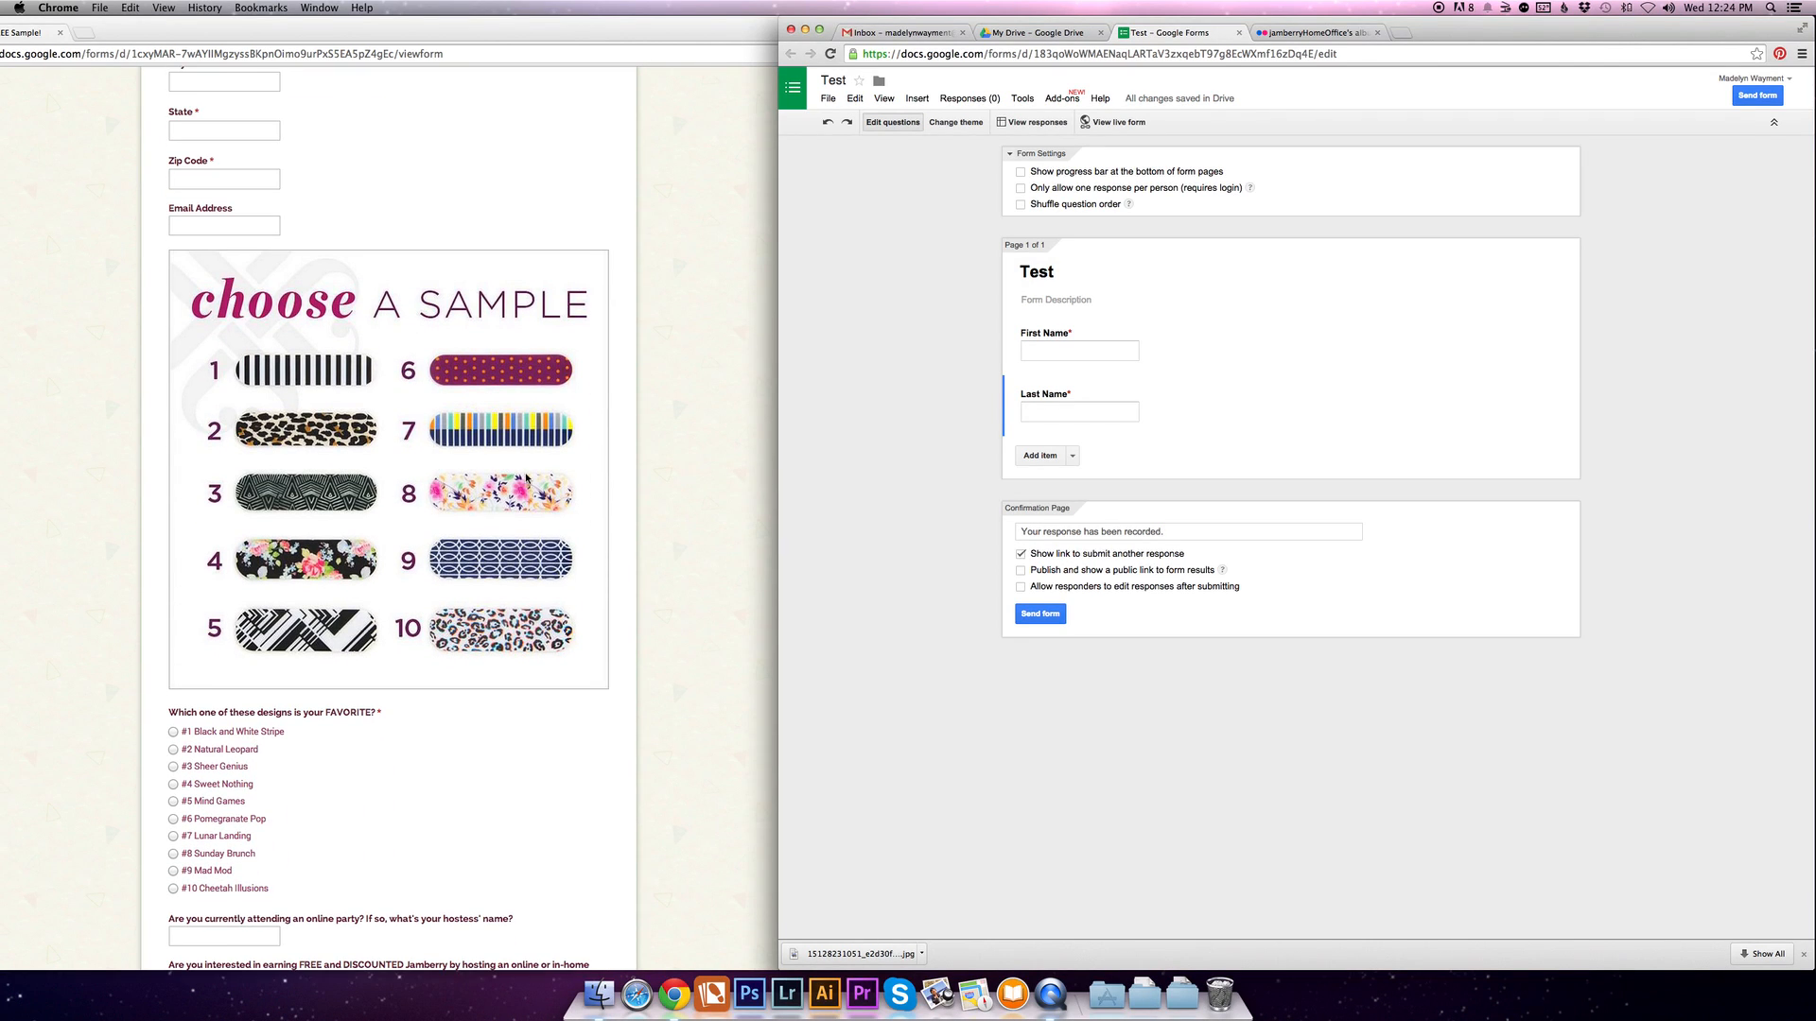
- Upload the "choose a sample" picture from the Samples folder as an image item below the Last Name question
click(1073, 457)
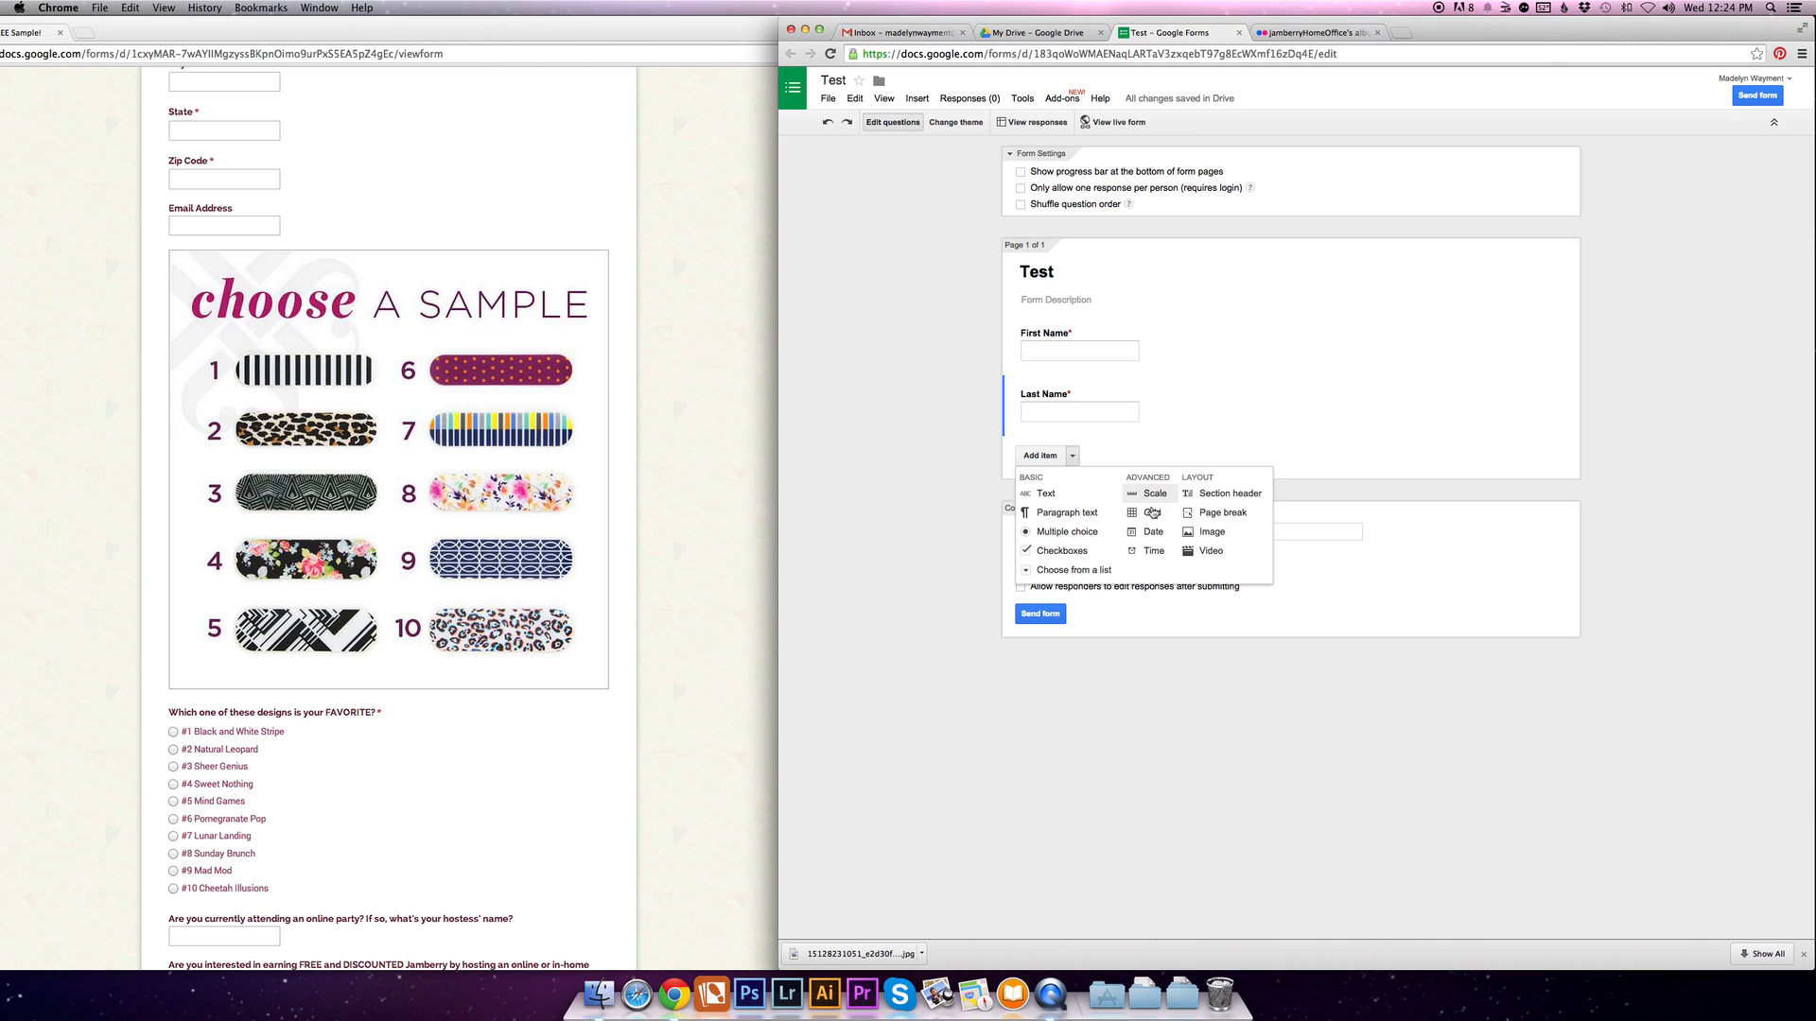
click(1205, 534)
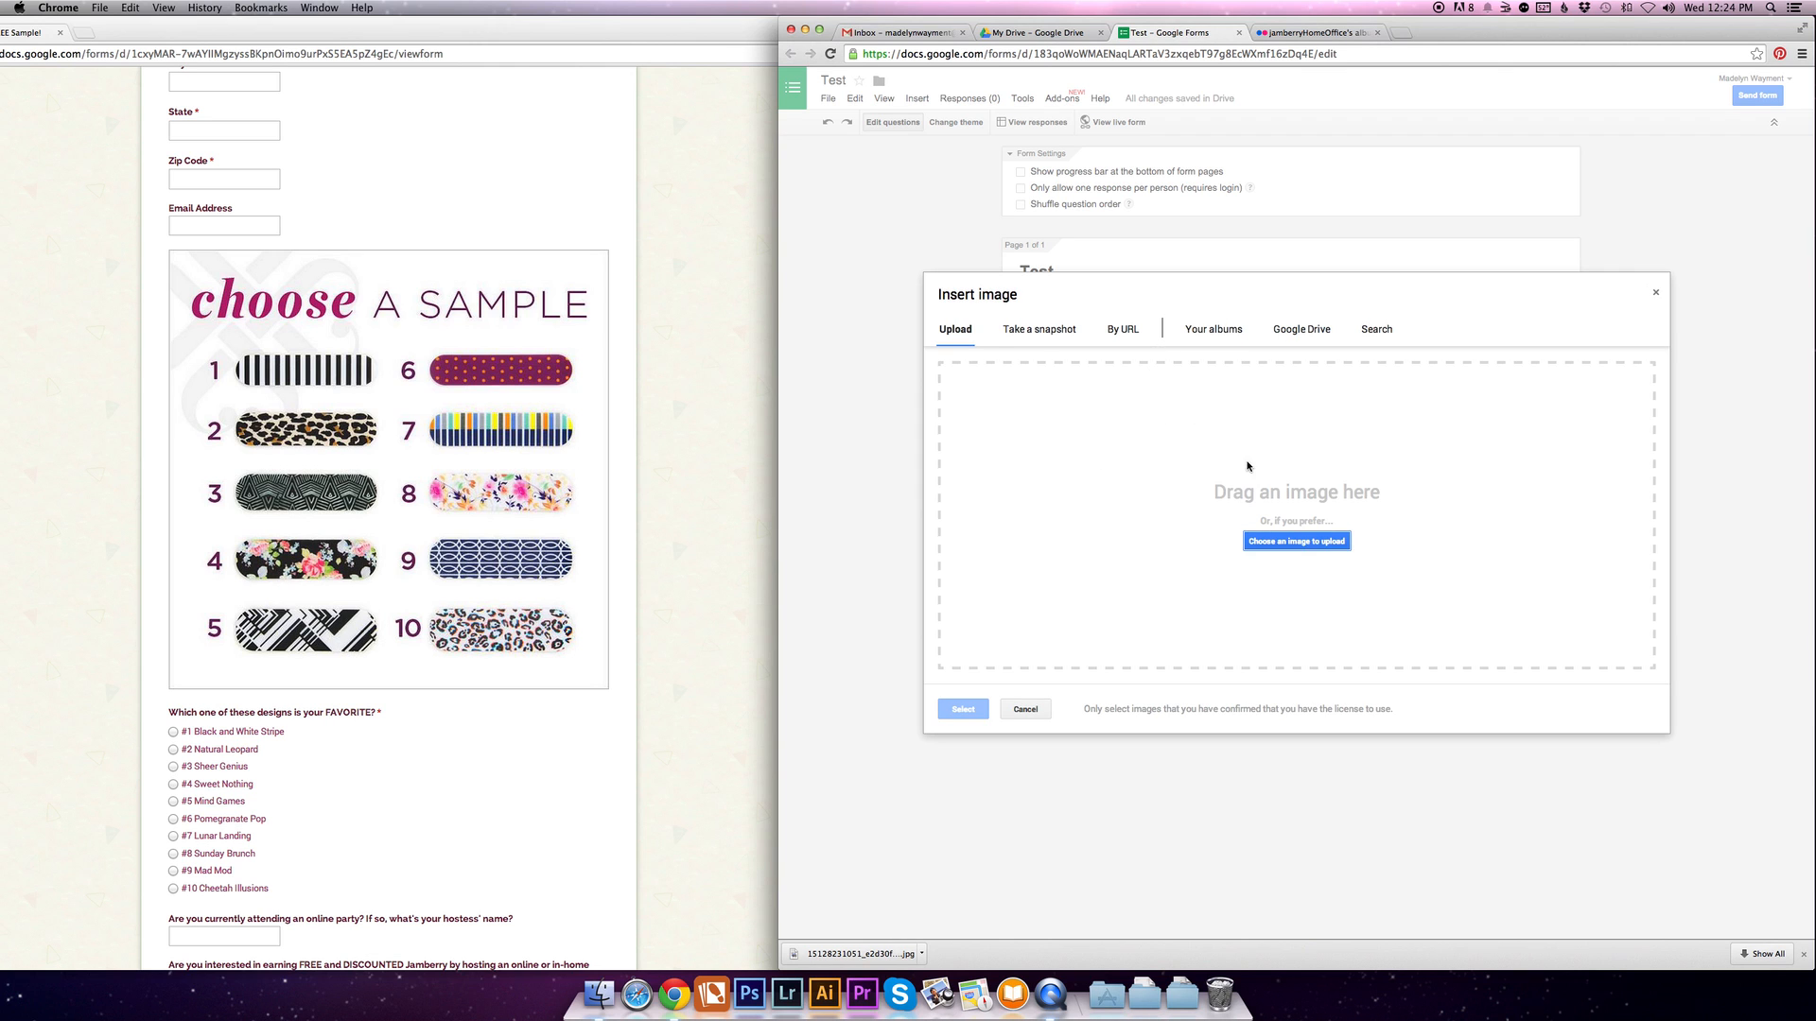
click(1333, 546)
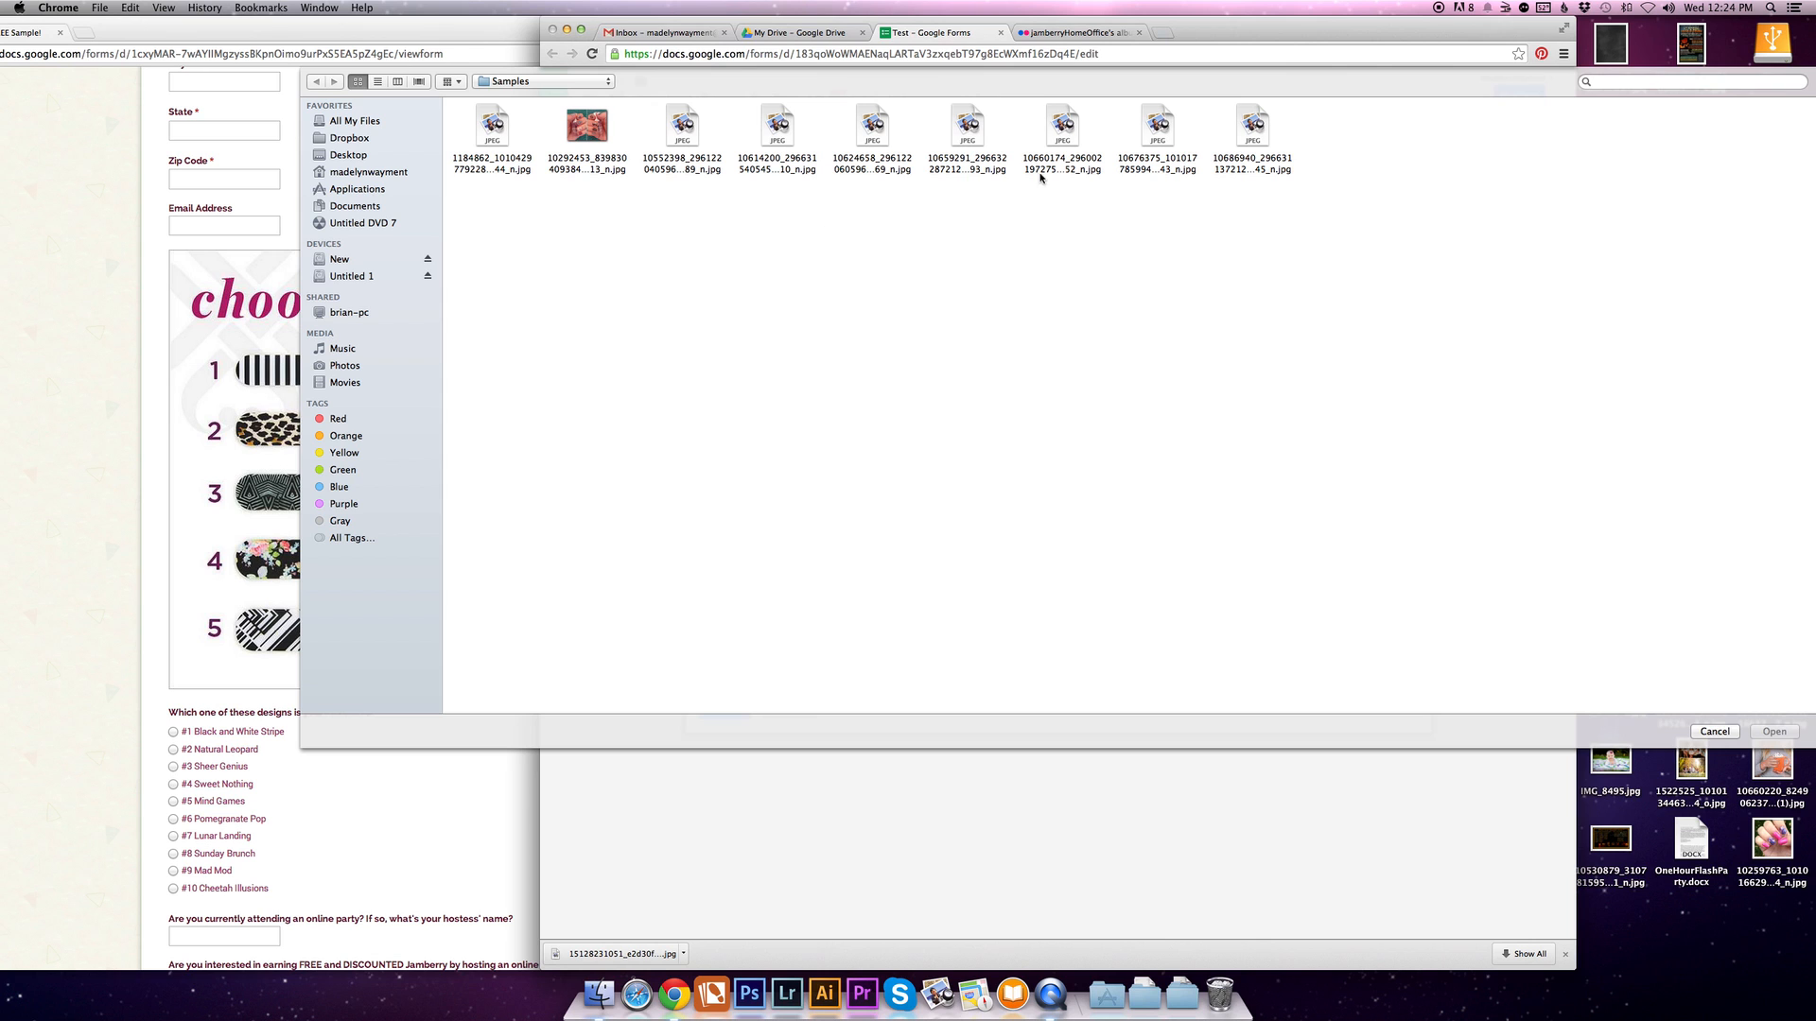
click(1158, 129)
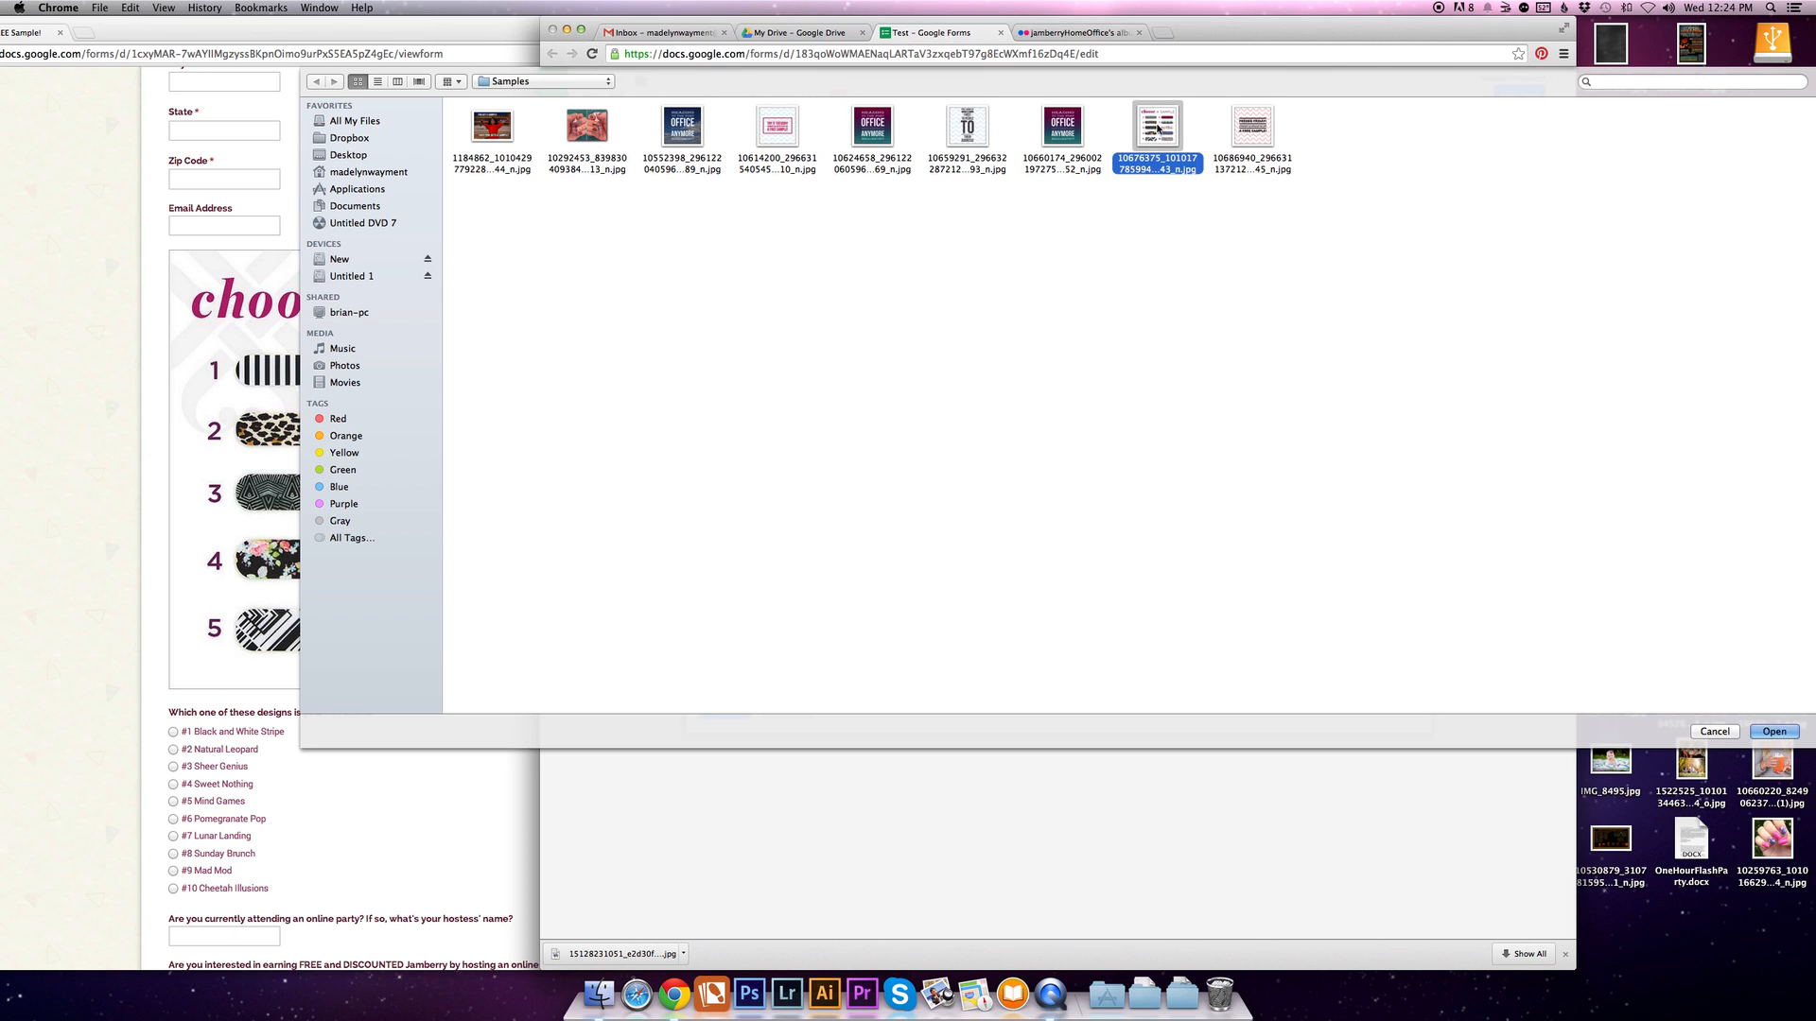
double_click(1158, 130)
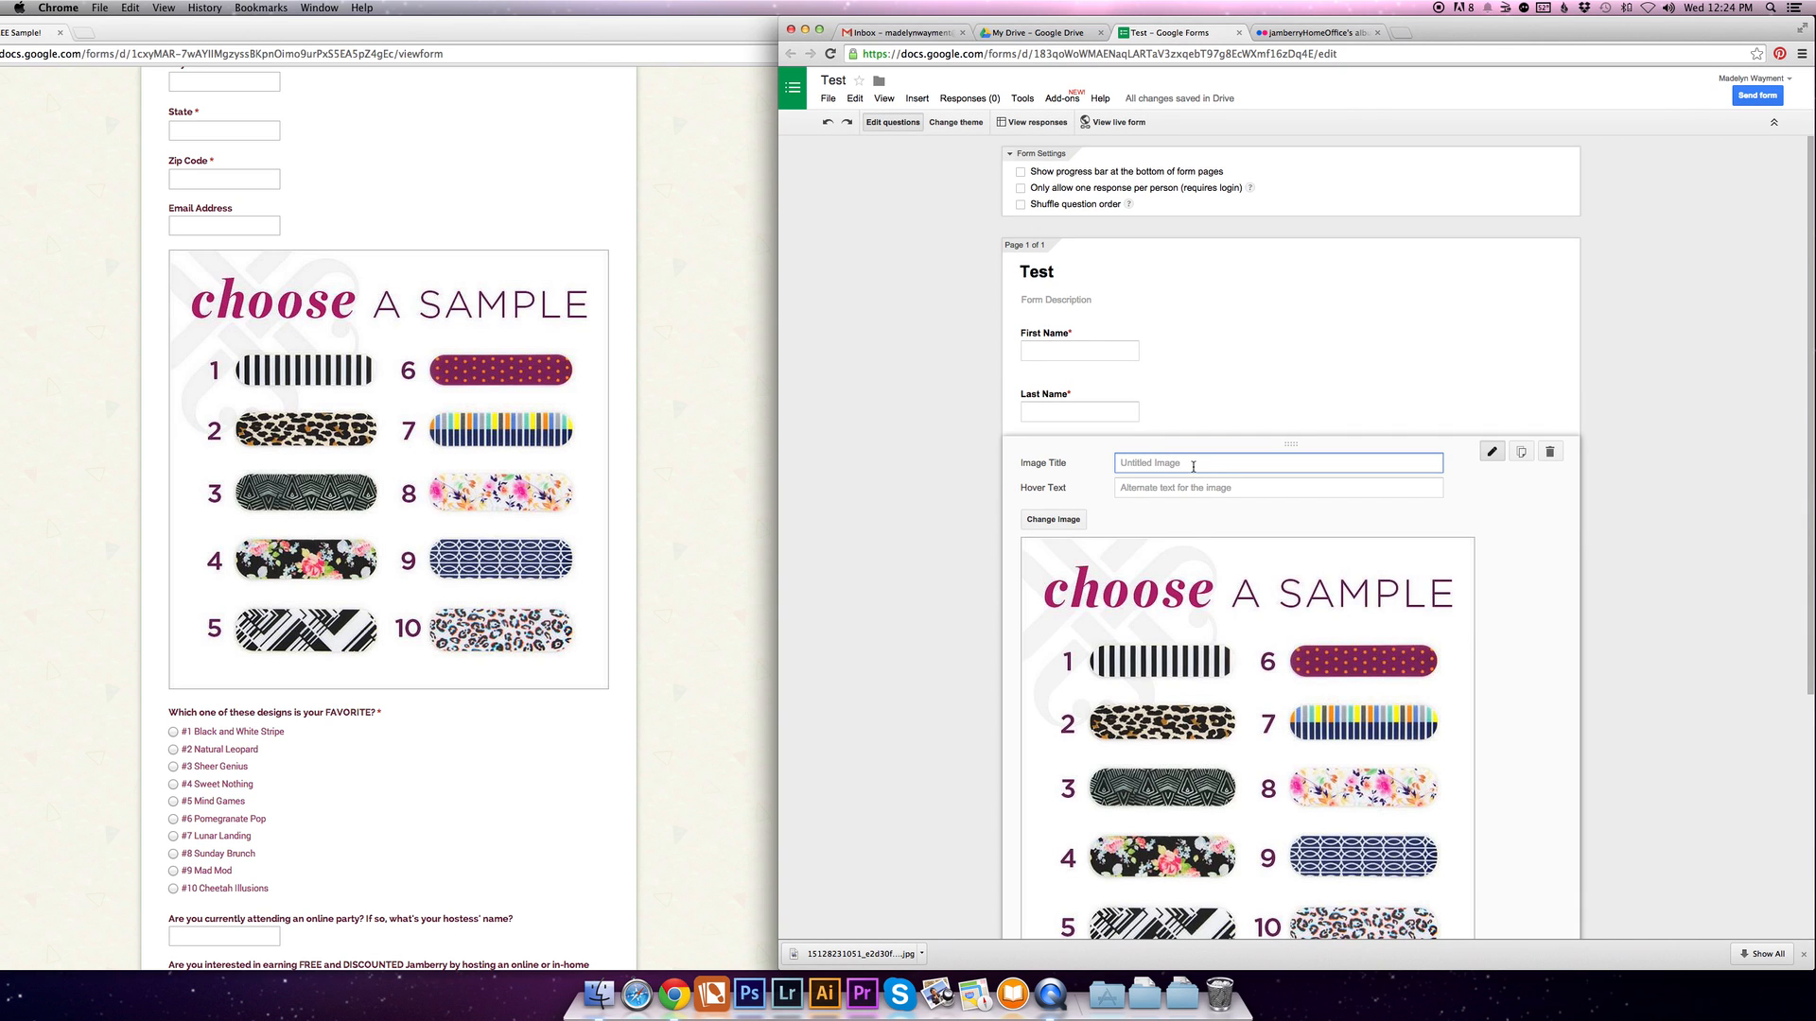
scroll(928, 499, down, 5)
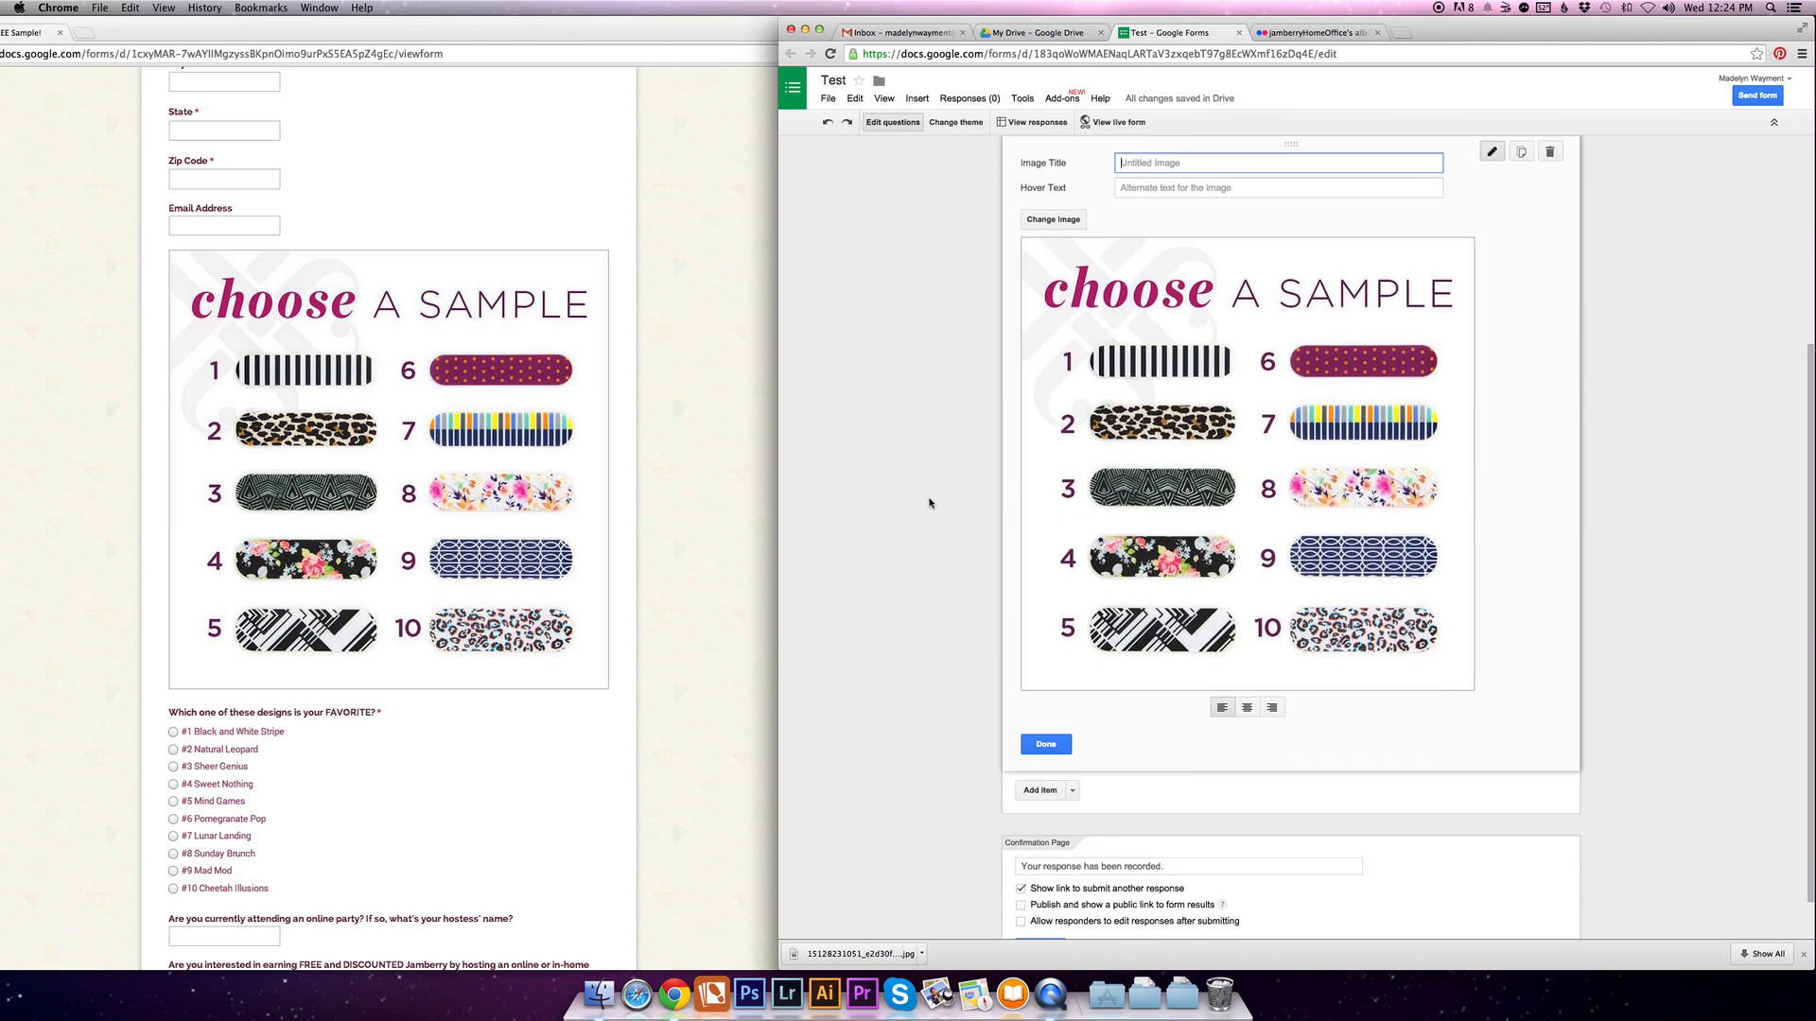
click(1045, 739)
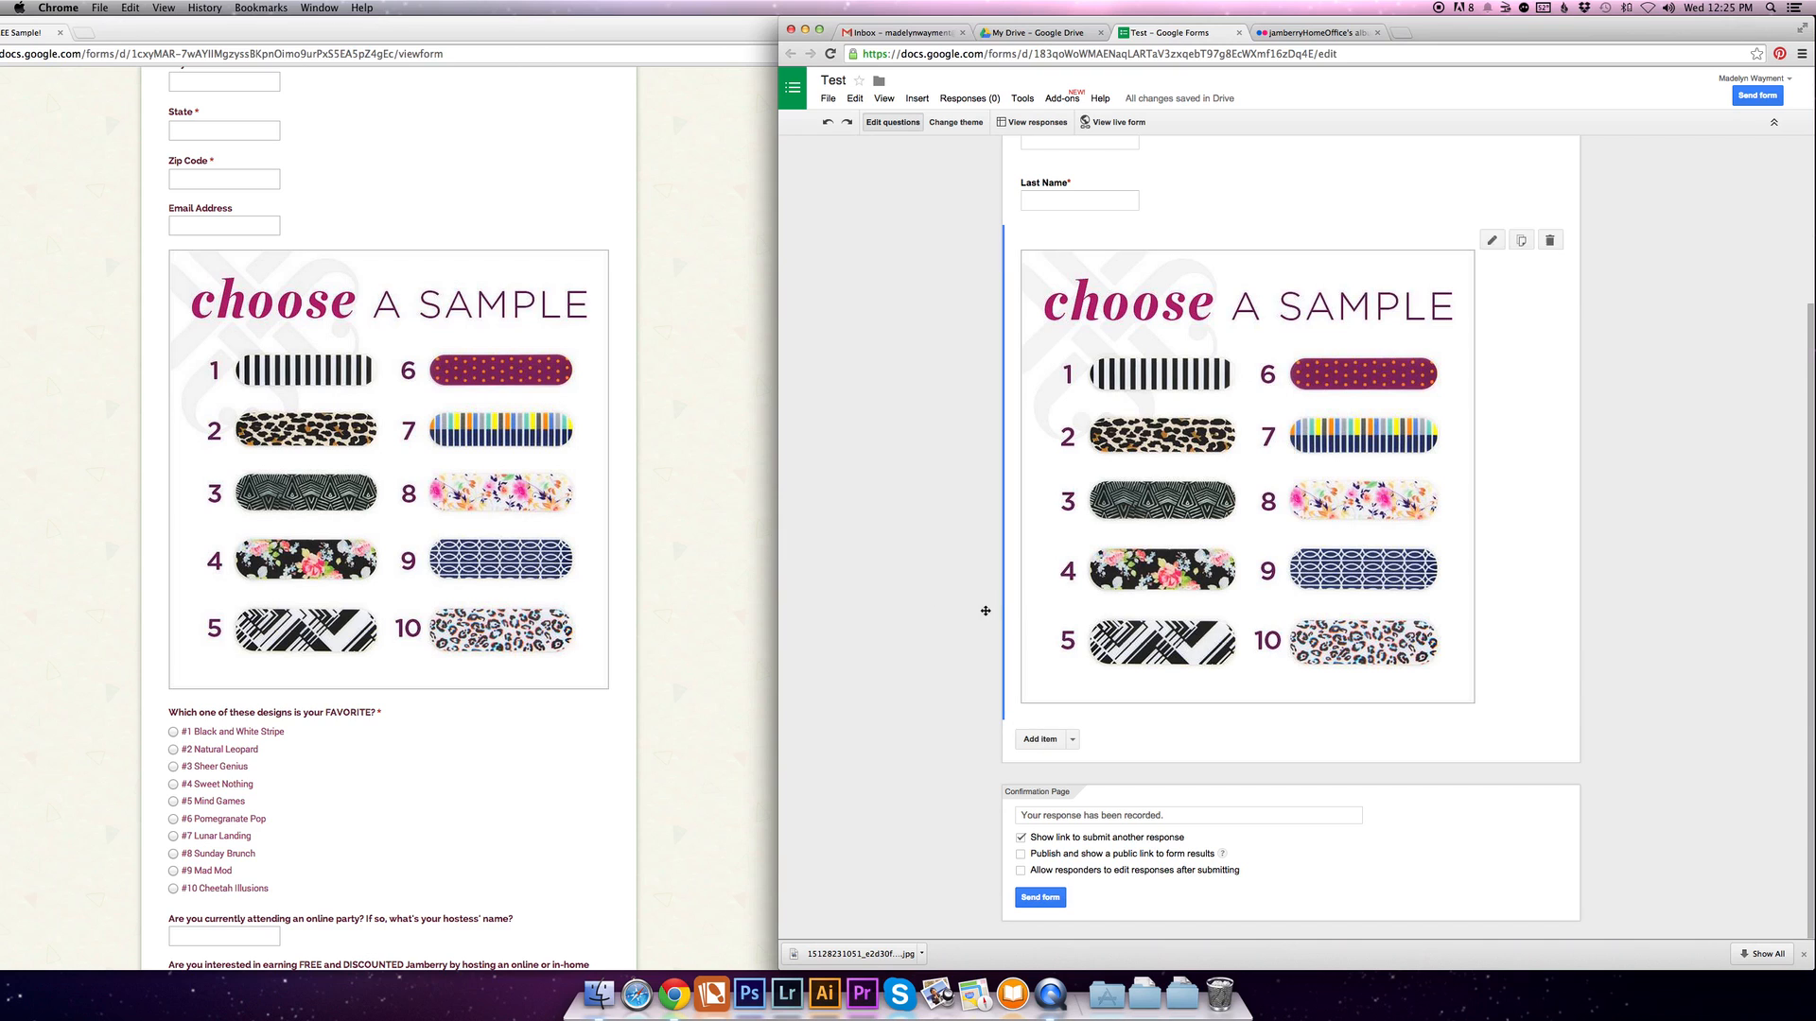
- Add a multiple choice question titled "Which one of these would you like?" below the sample image
scroll(343, 683, down, 4)
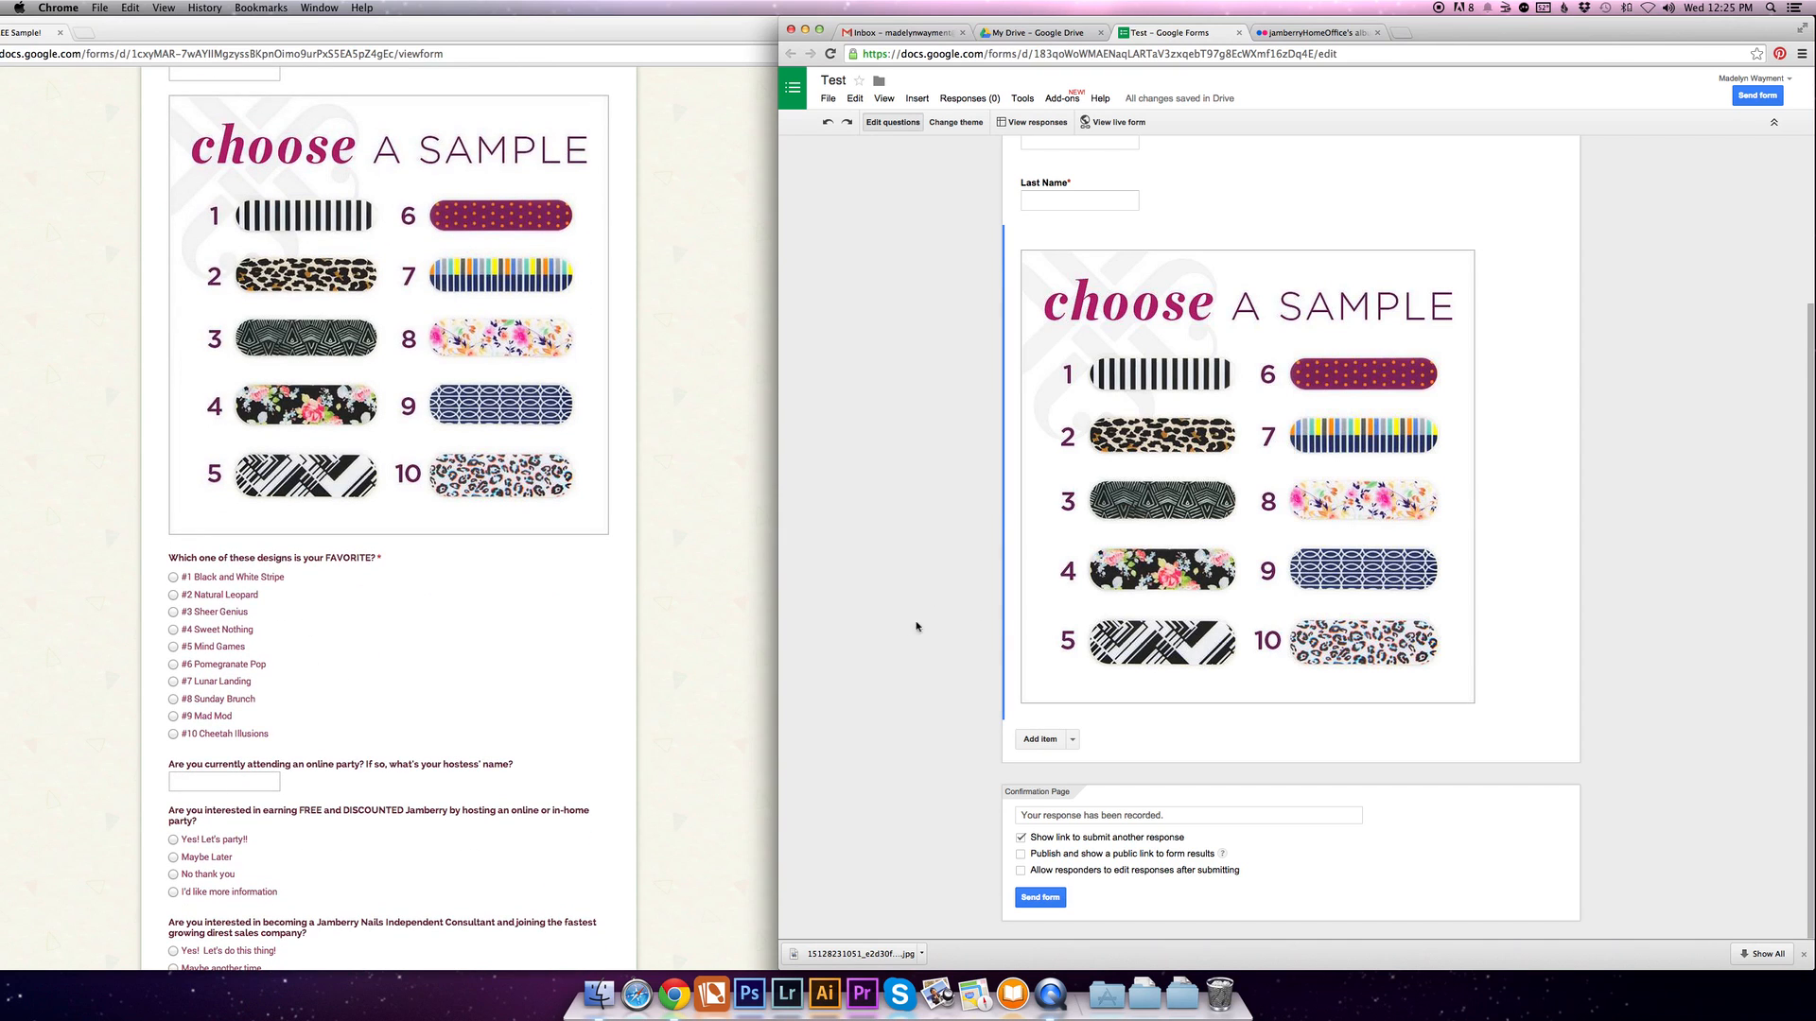
click(1073, 743)
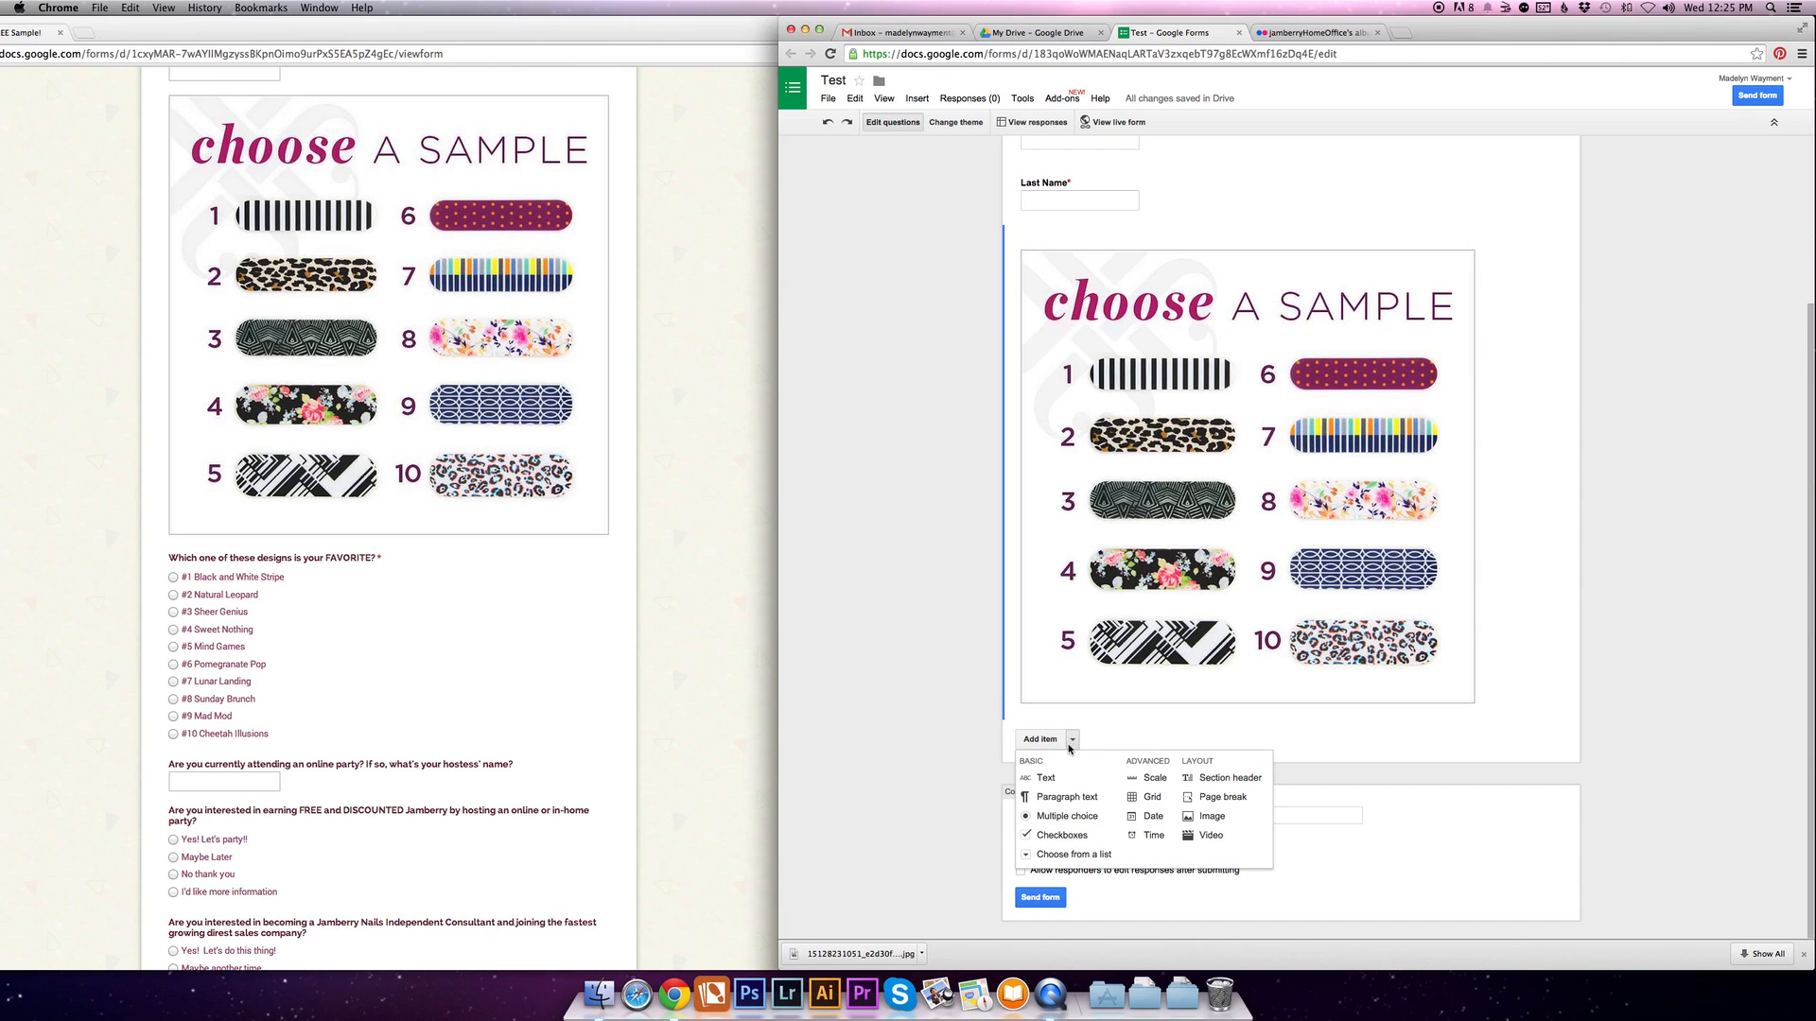
click(1072, 819)
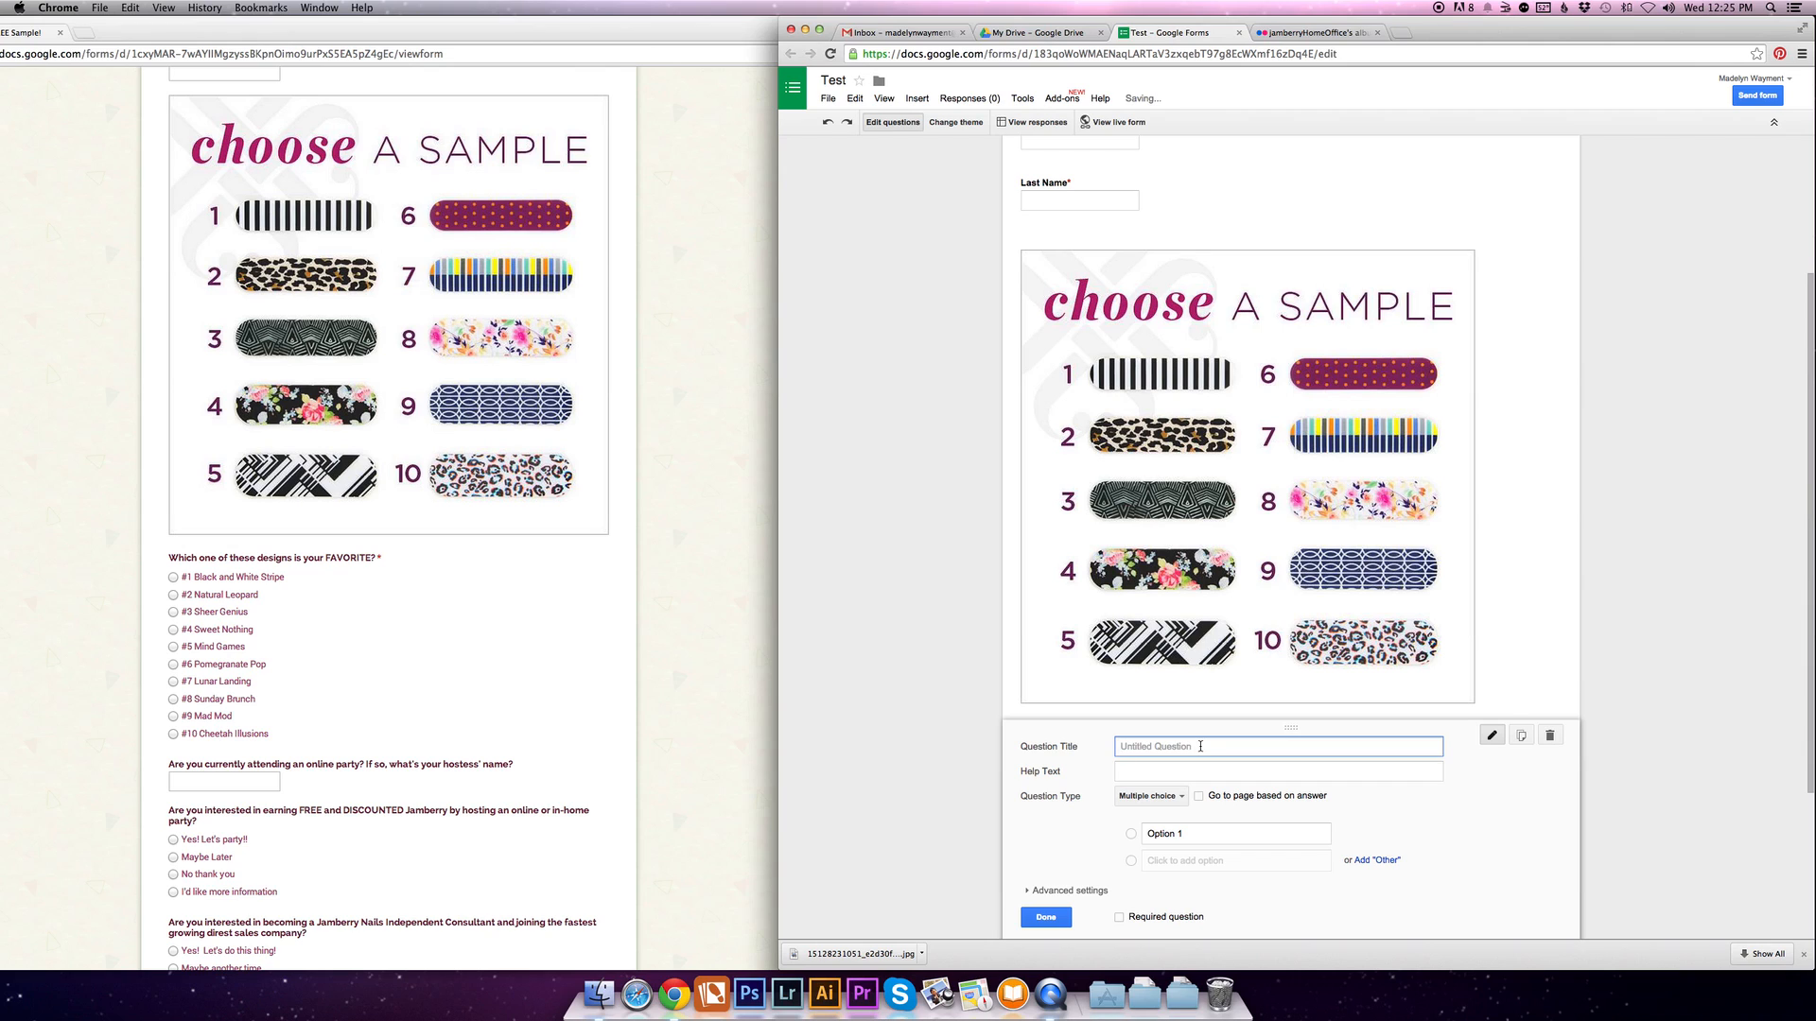
text(Which one of thes)
key(BackSpace)
text(ese would you like?)
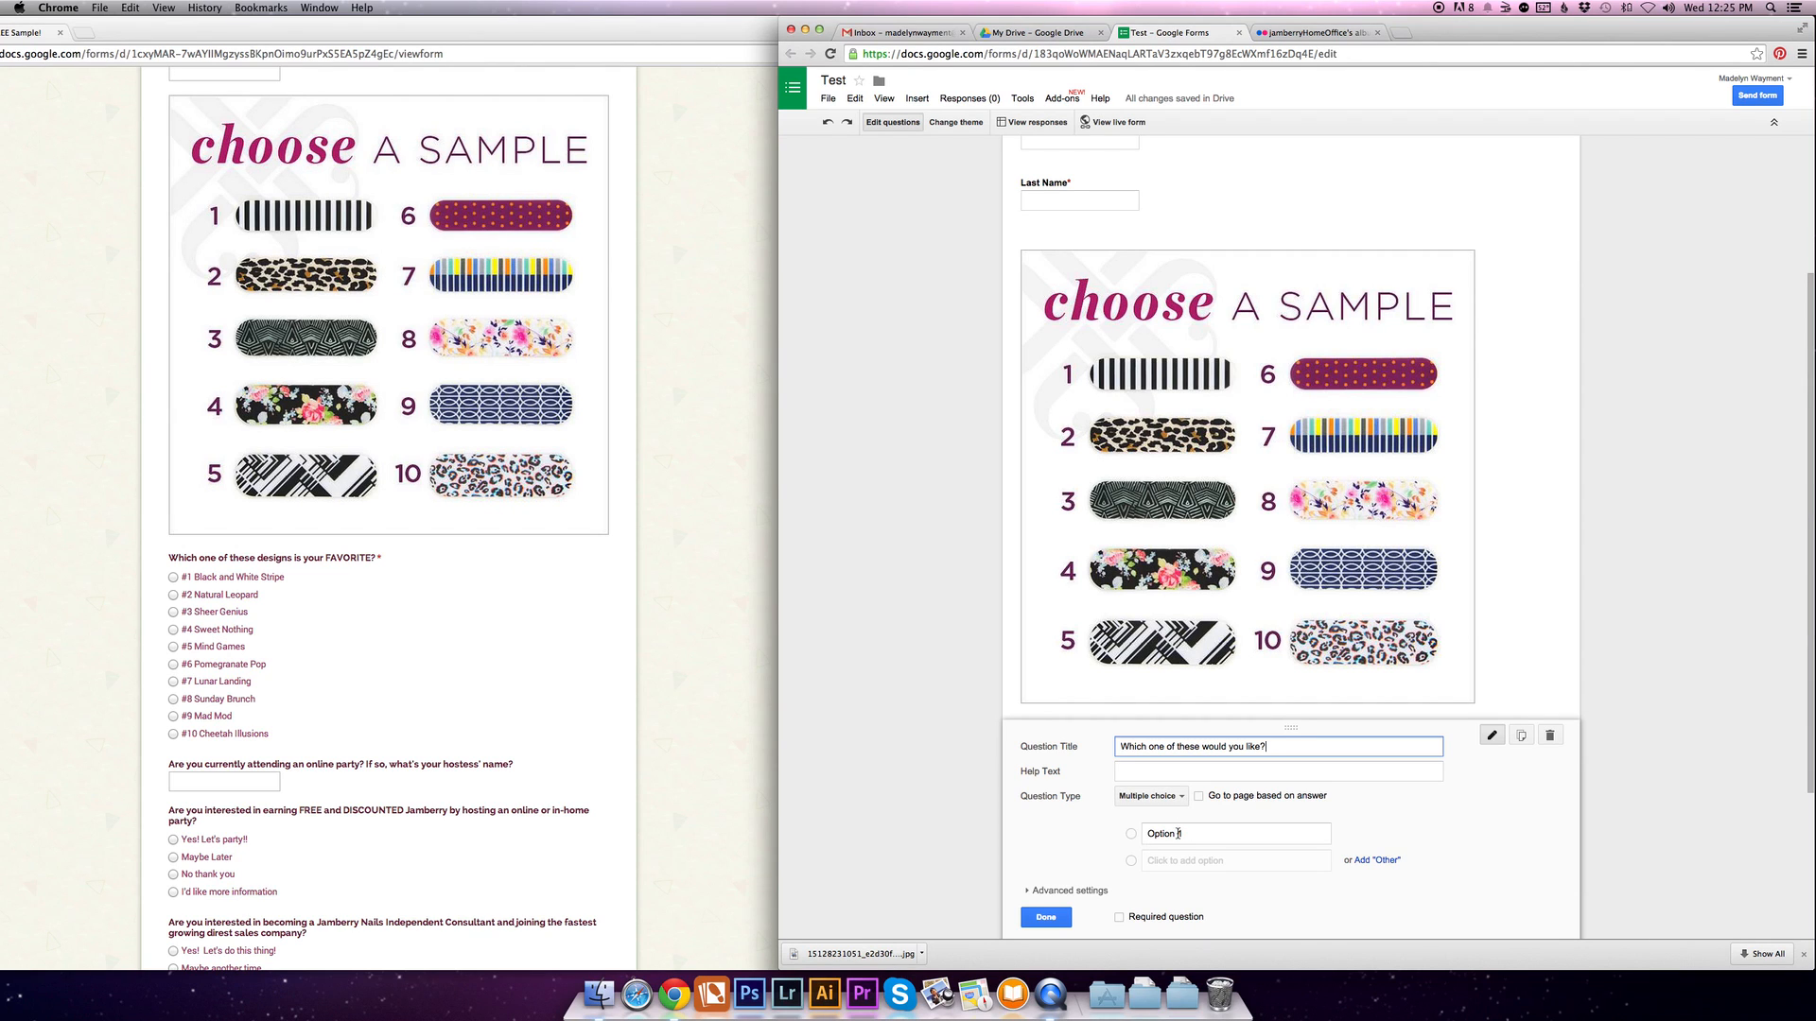
- Give the multiple choice question the answer options #1, #2 and #3 and finish editing it
click(1180, 833)
text(#1)
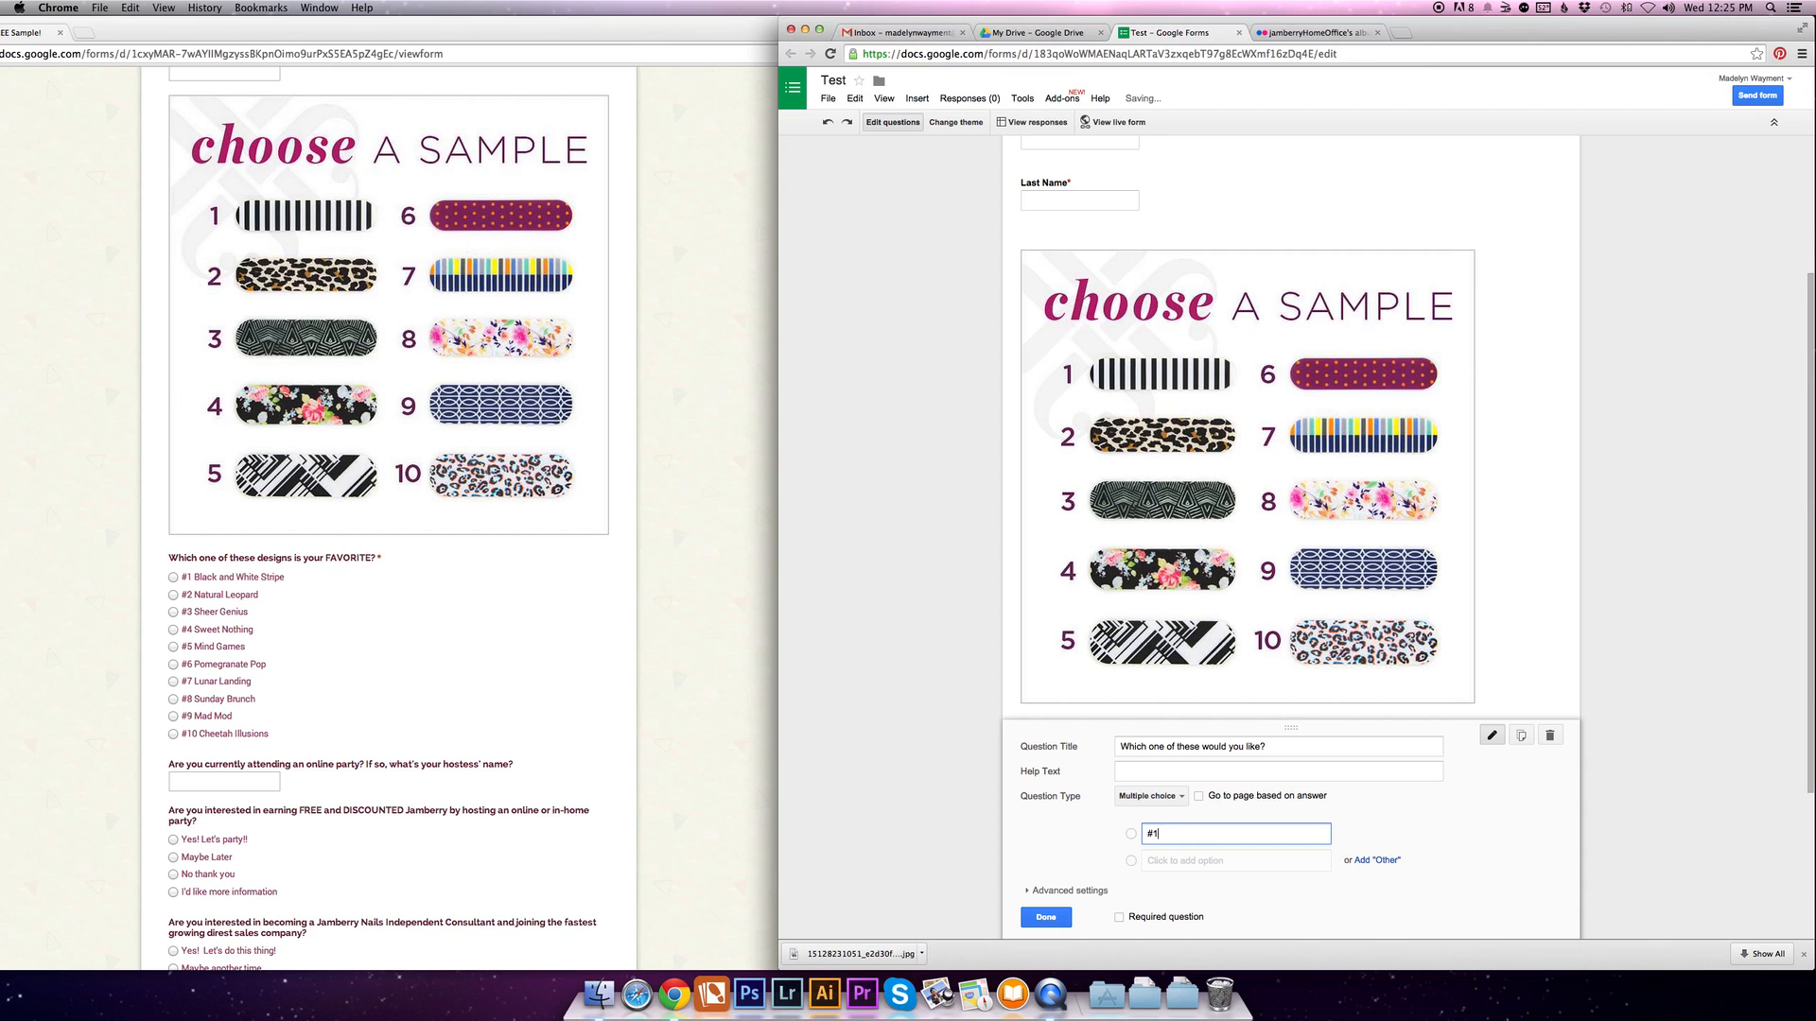
click(1186, 861)
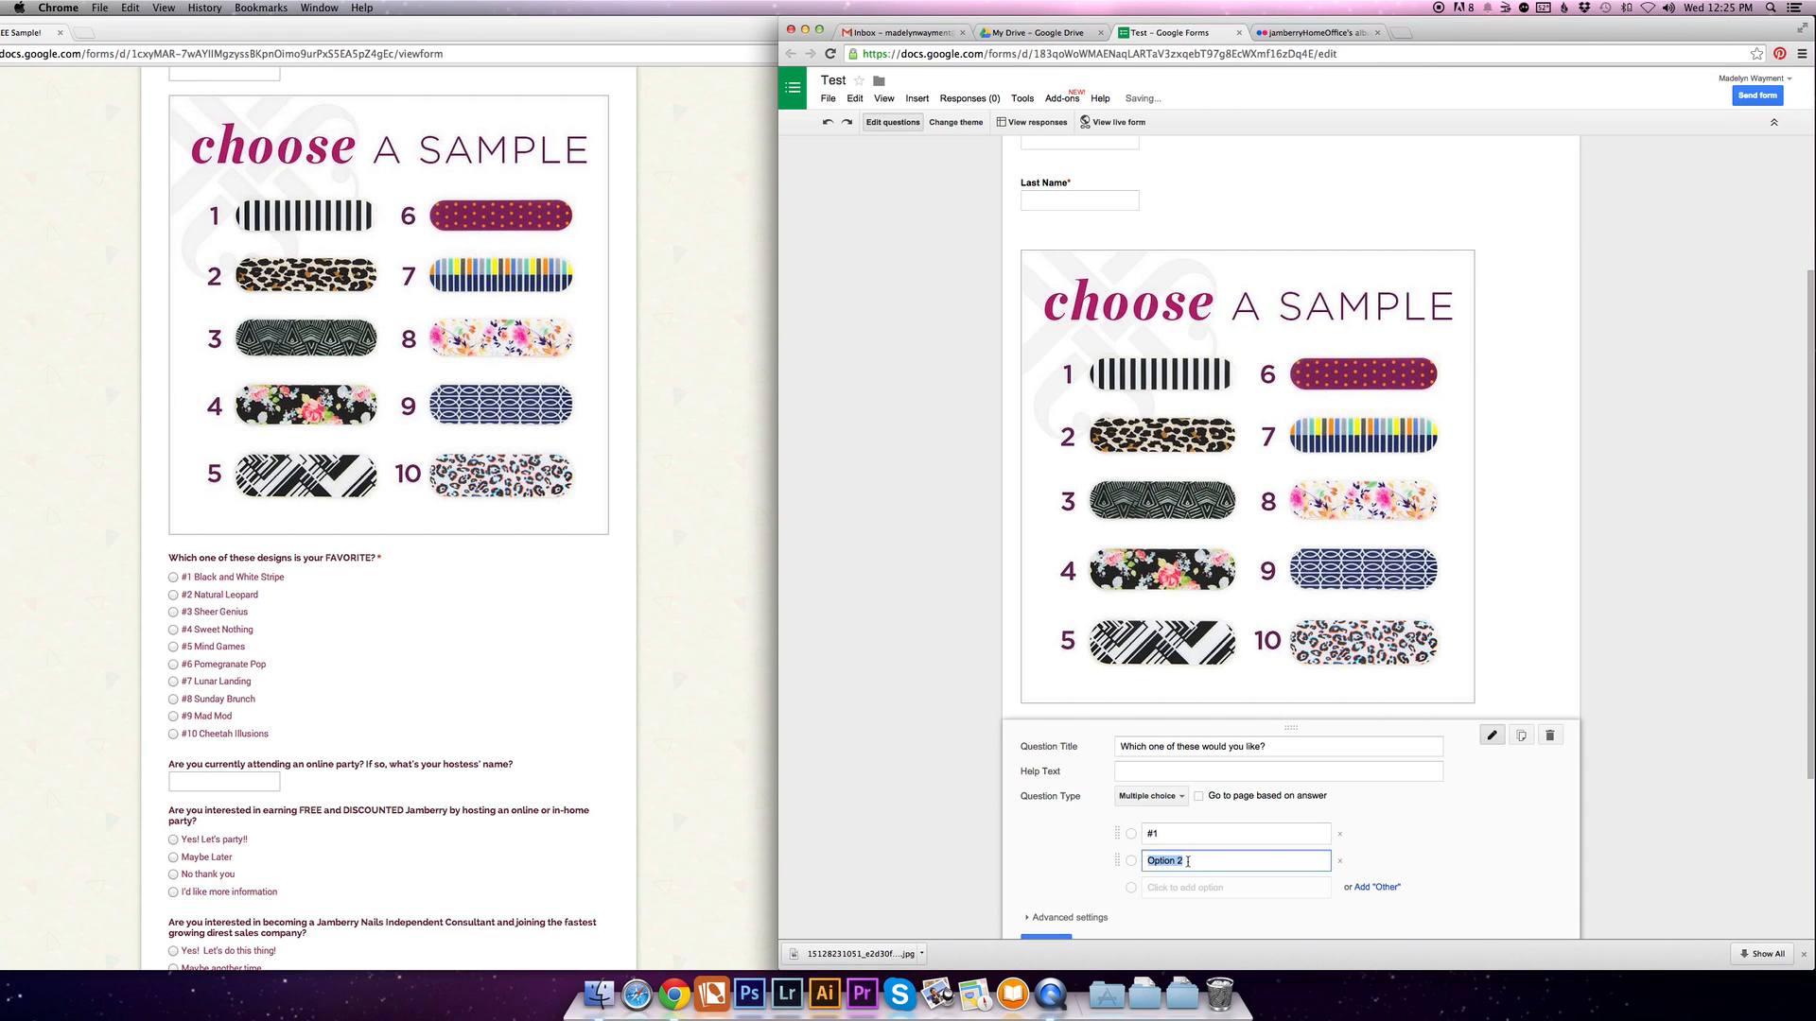
text(#2)
click(1193, 889)
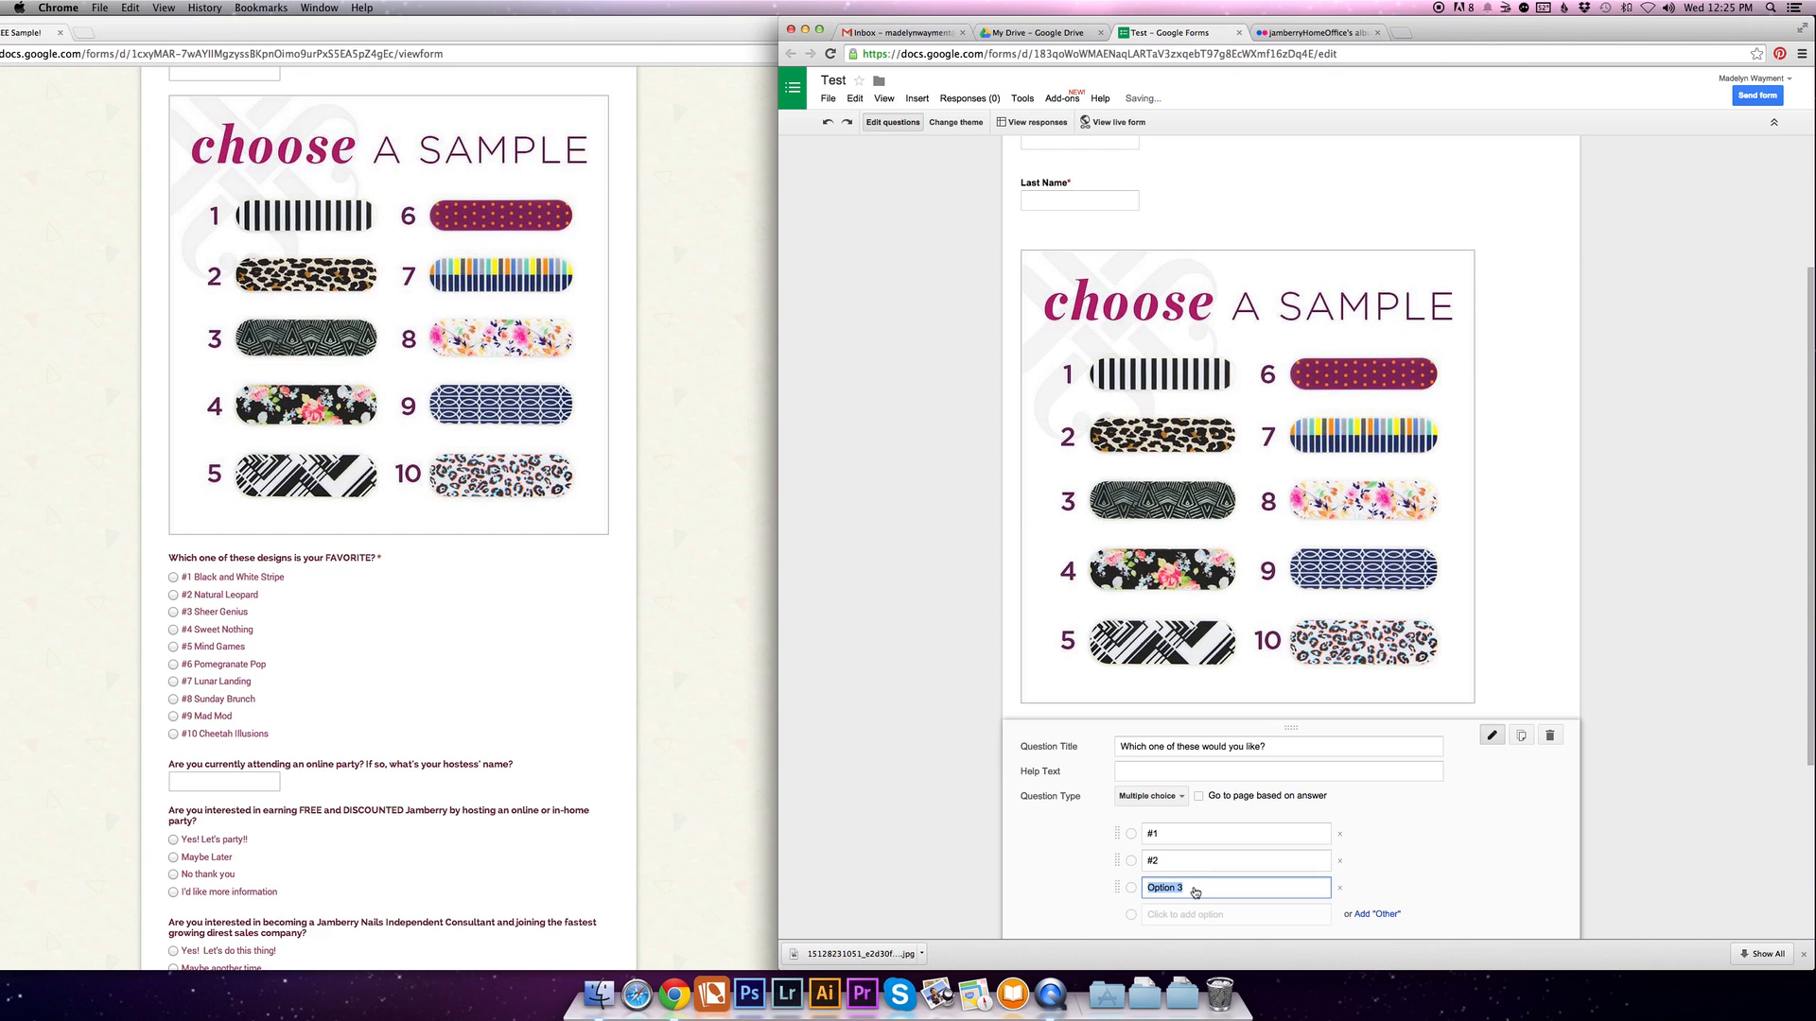
text(#3)
scroll(1356, 810, down, 3)
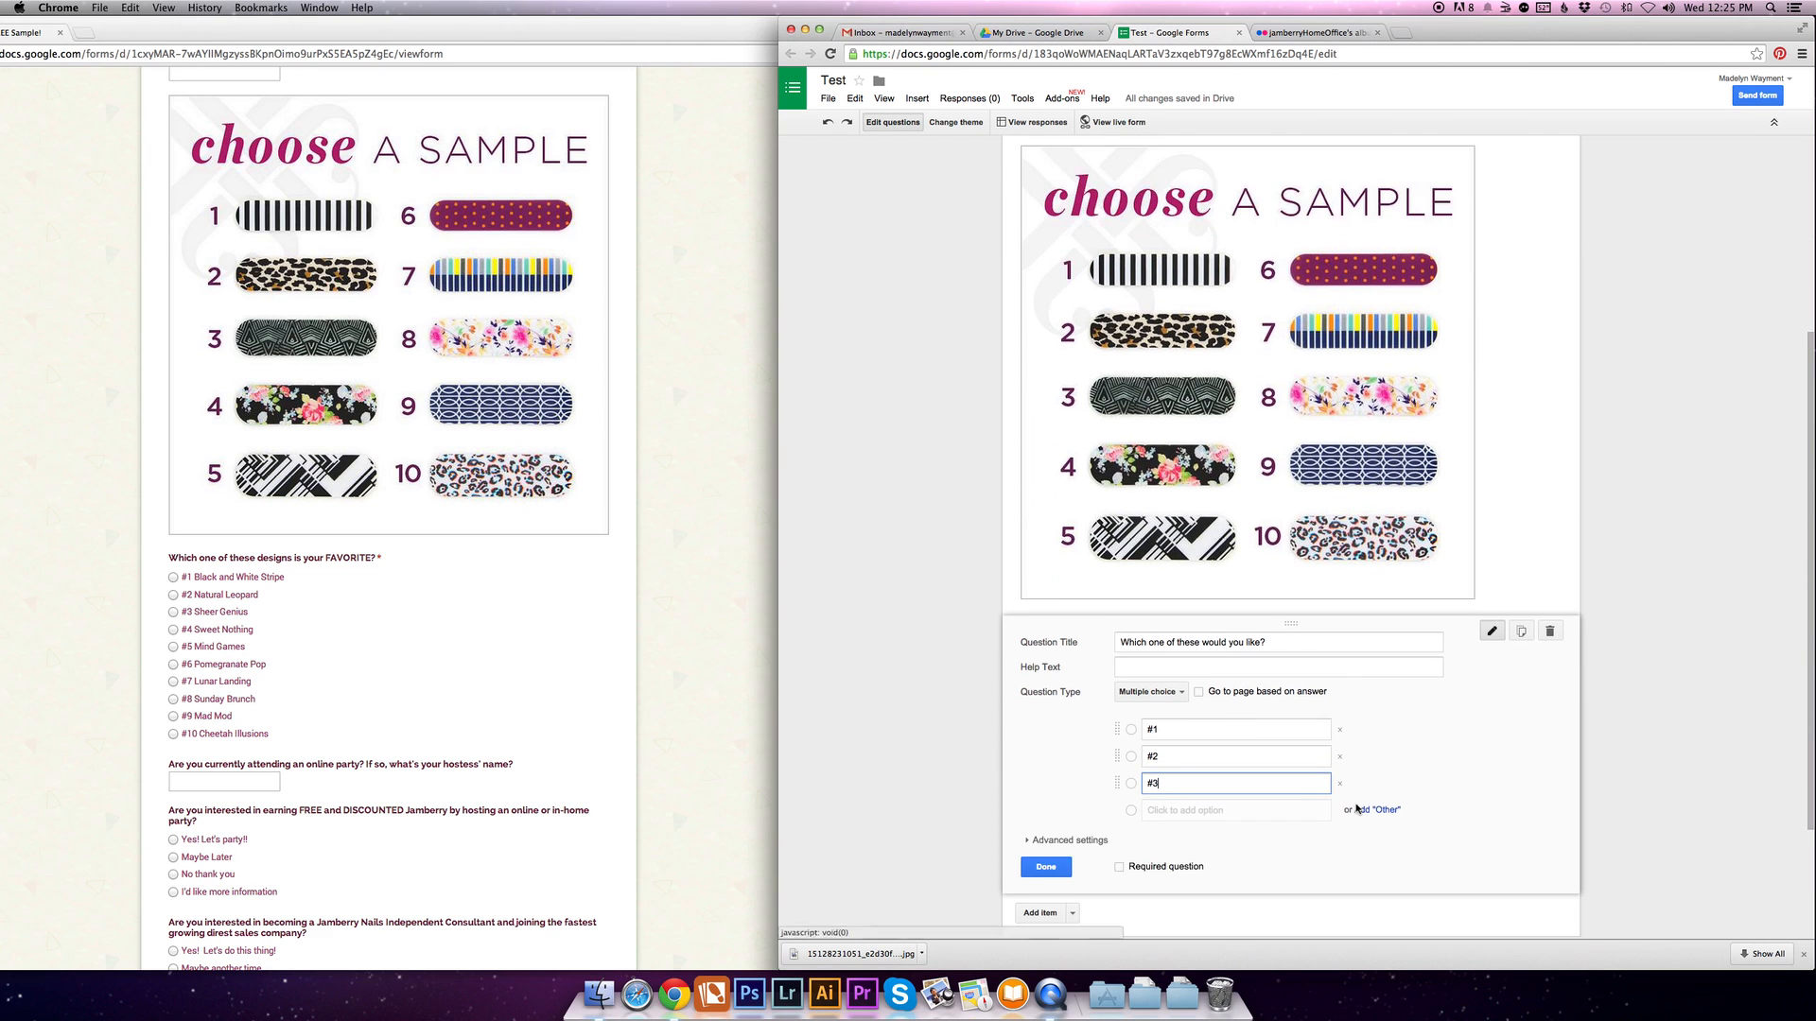
click(1046, 857)
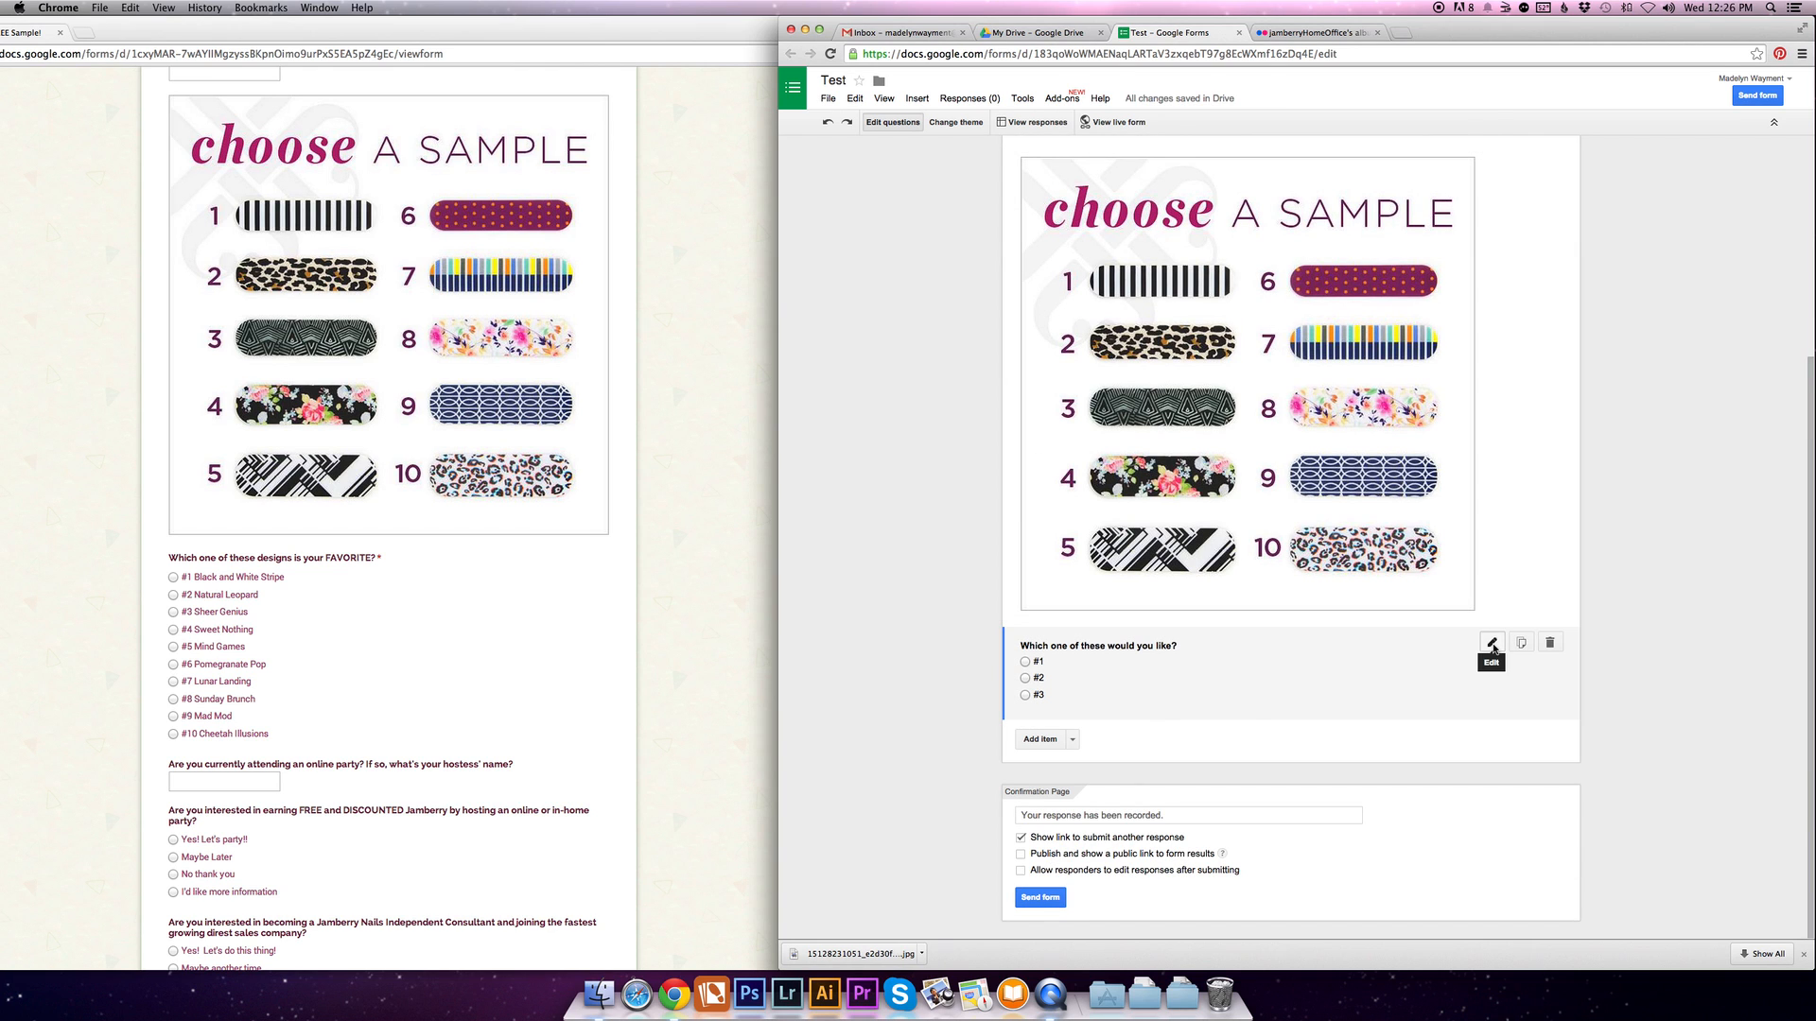
- Make the "Which one of these would you like?" question required and finish editing it
click(1492, 645)
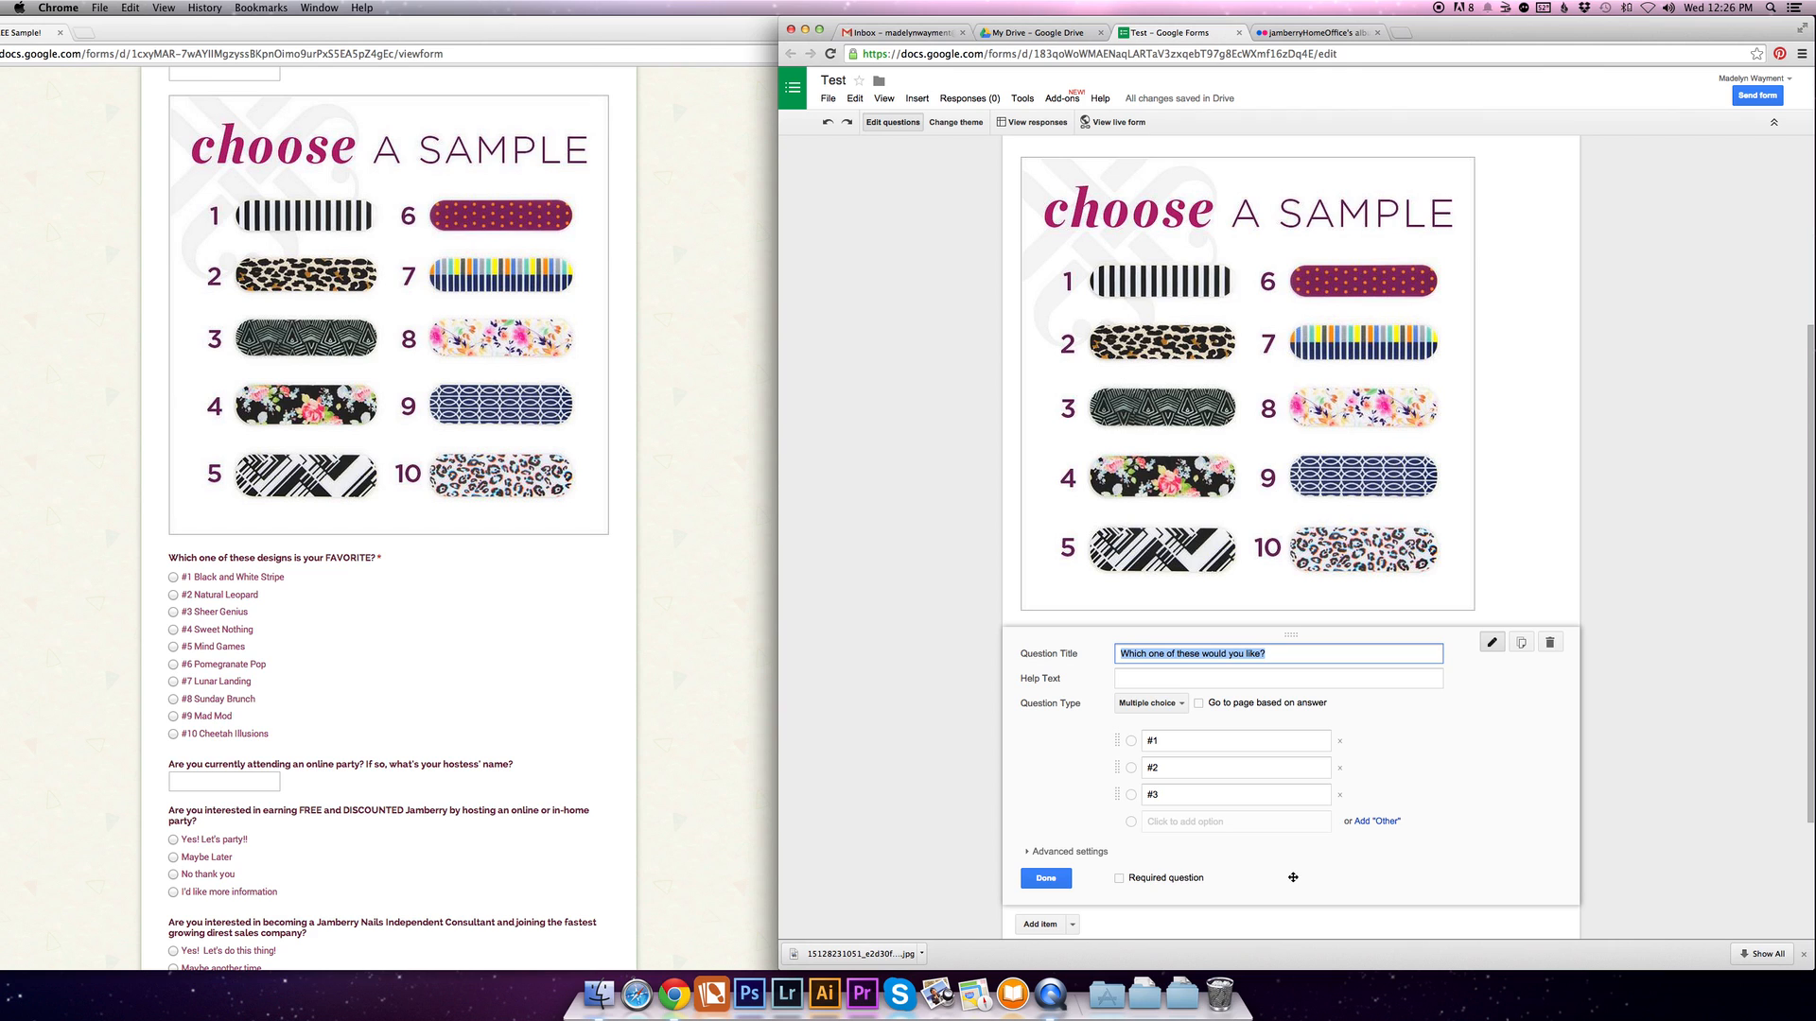
click(1122, 880)
click(1044, 879)
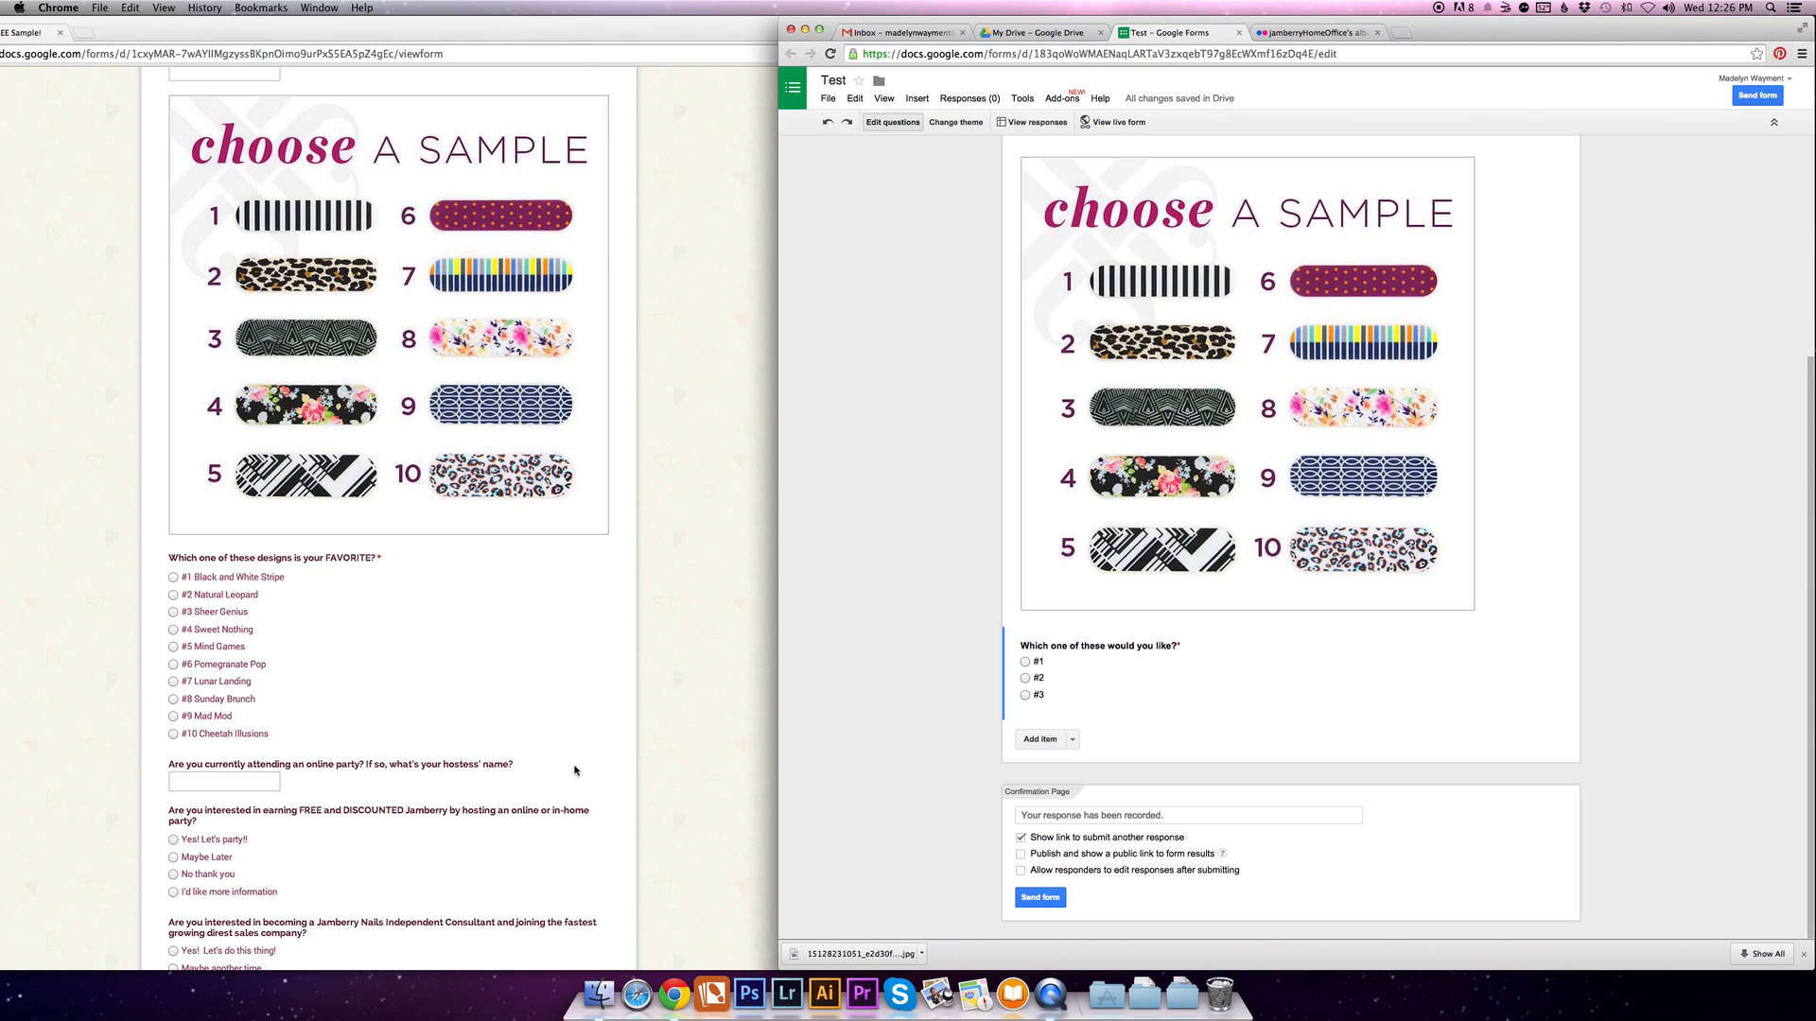
- Add a section header reading "Thank you for your submission!" below the multiple choice question
scroll(530, 730, down, 2)
scroll(530, 729, down, 3)
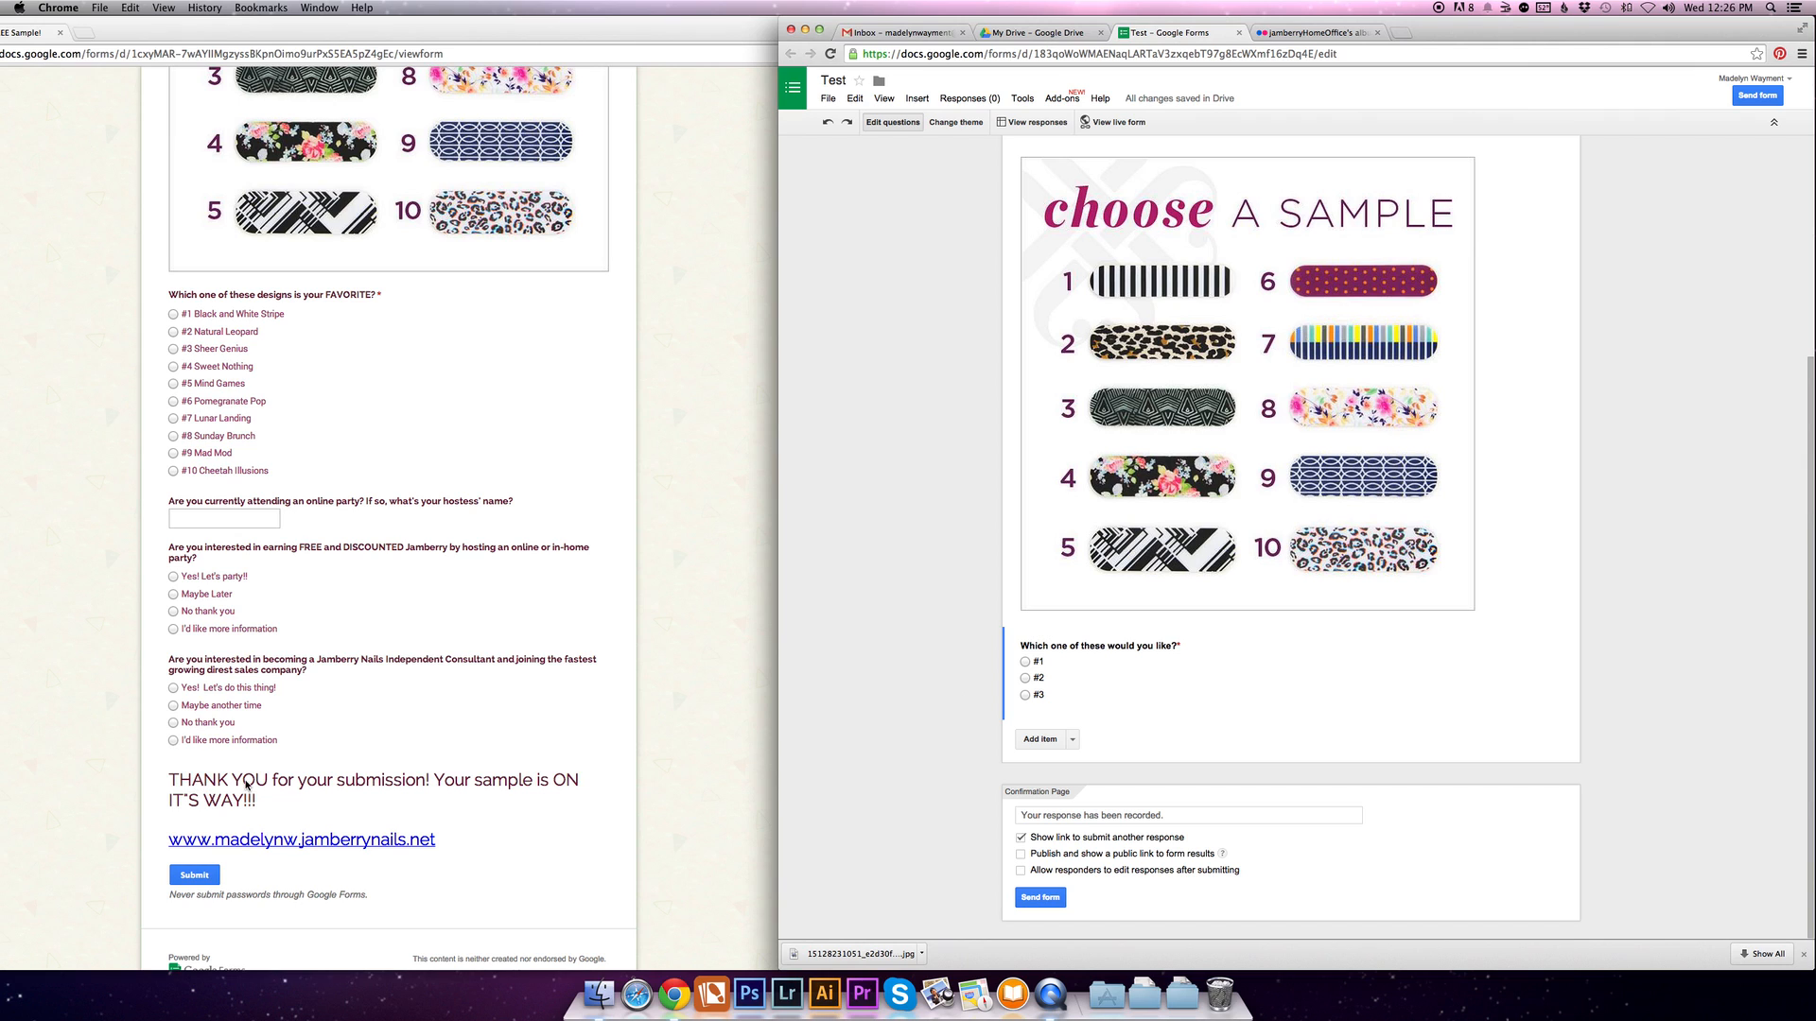
click(1073, 740)
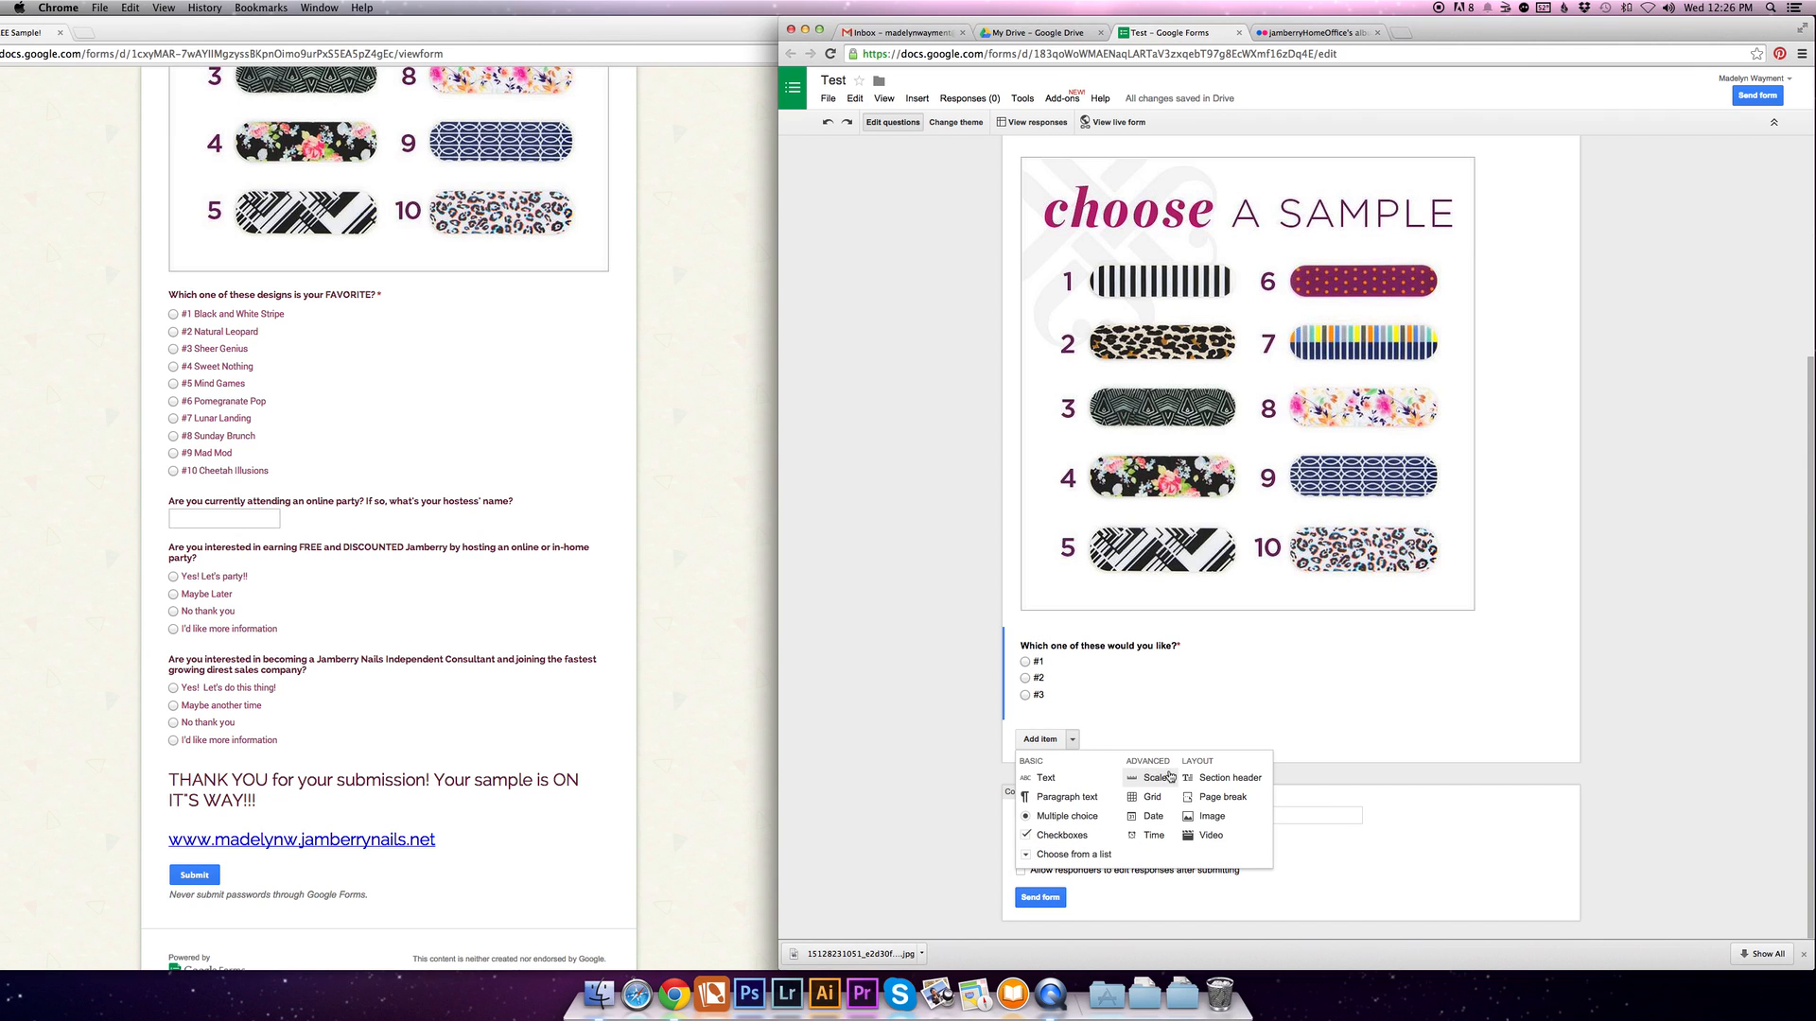
click(1229, 779)
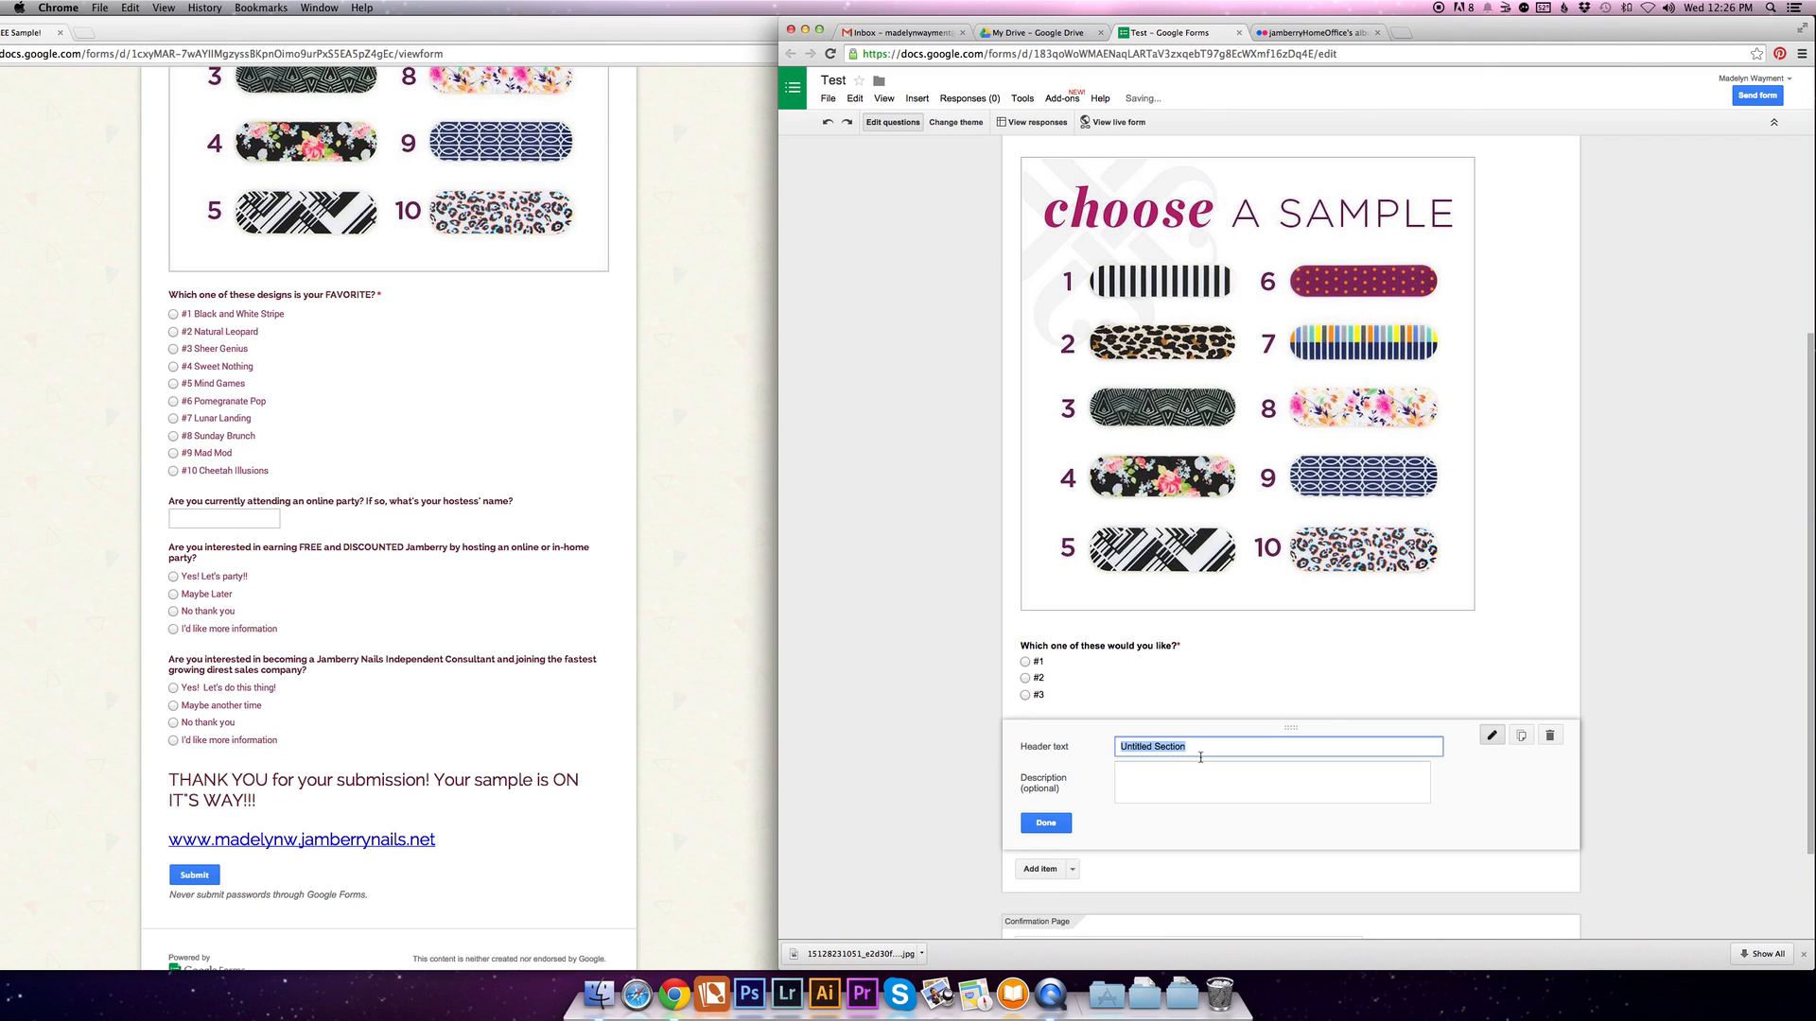
text(Y)
key(BackSpace)
text(Thank you for your submission!)
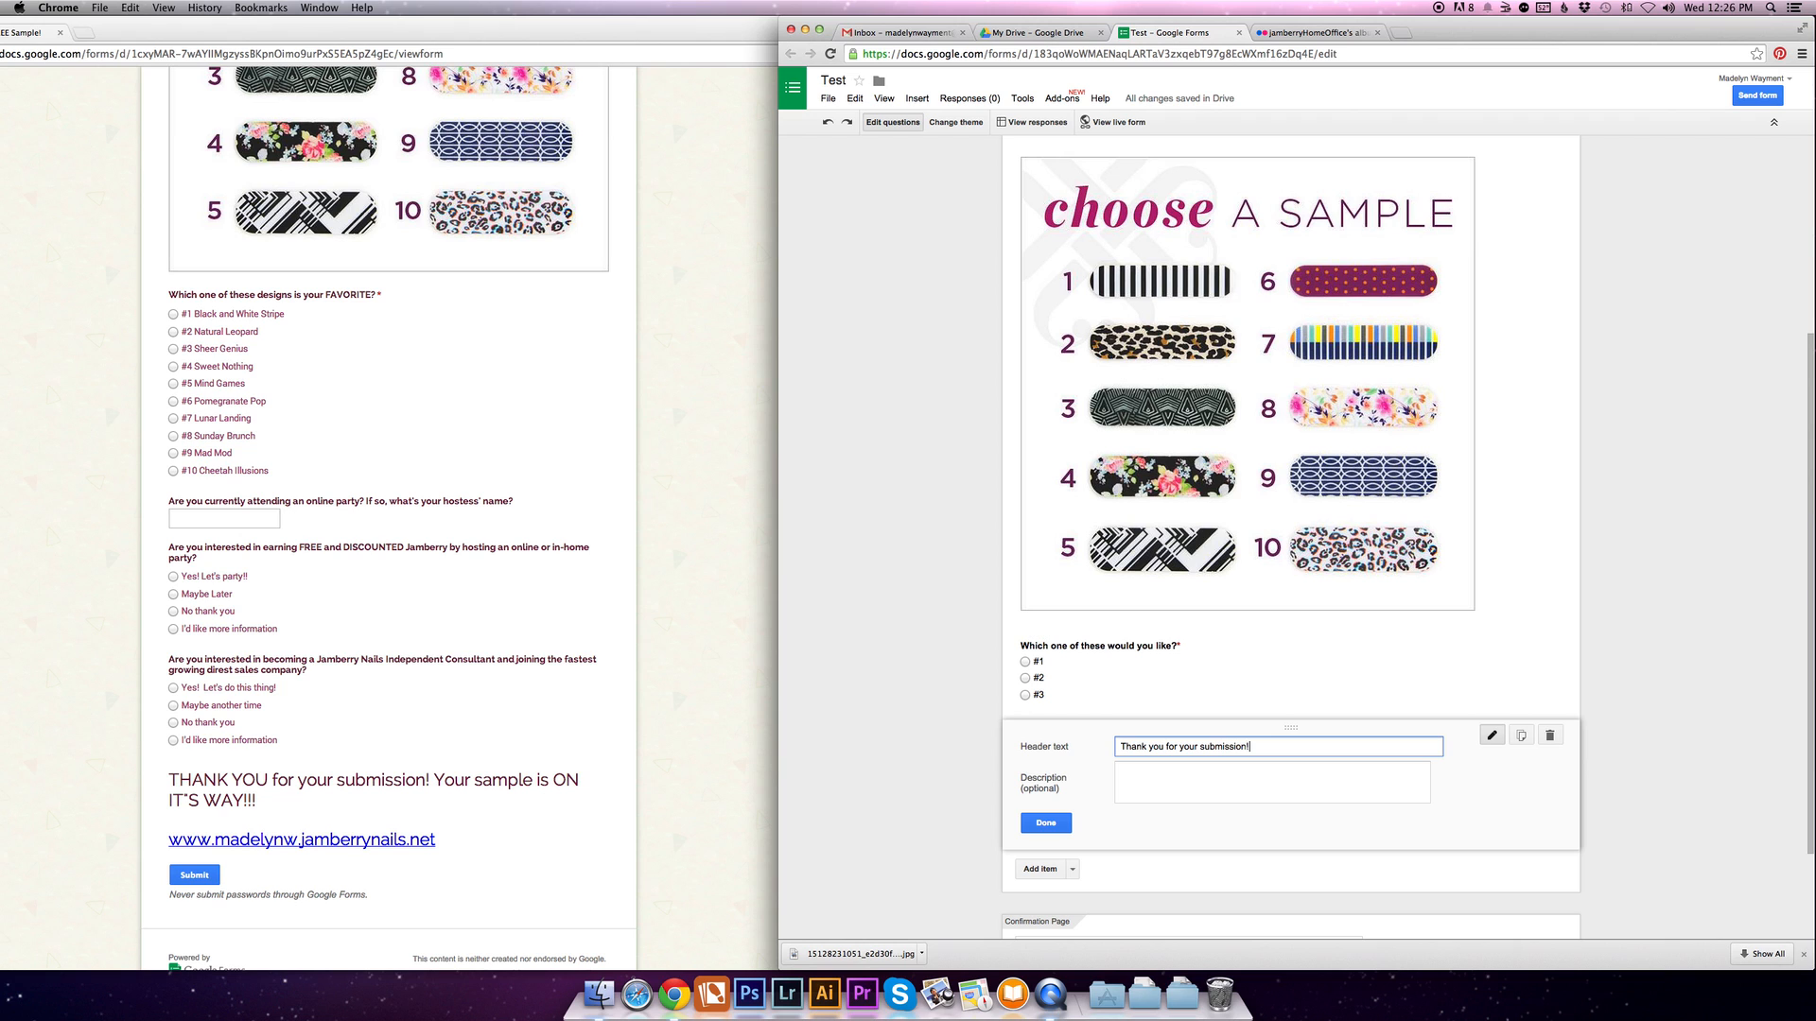
click(1049, 823)
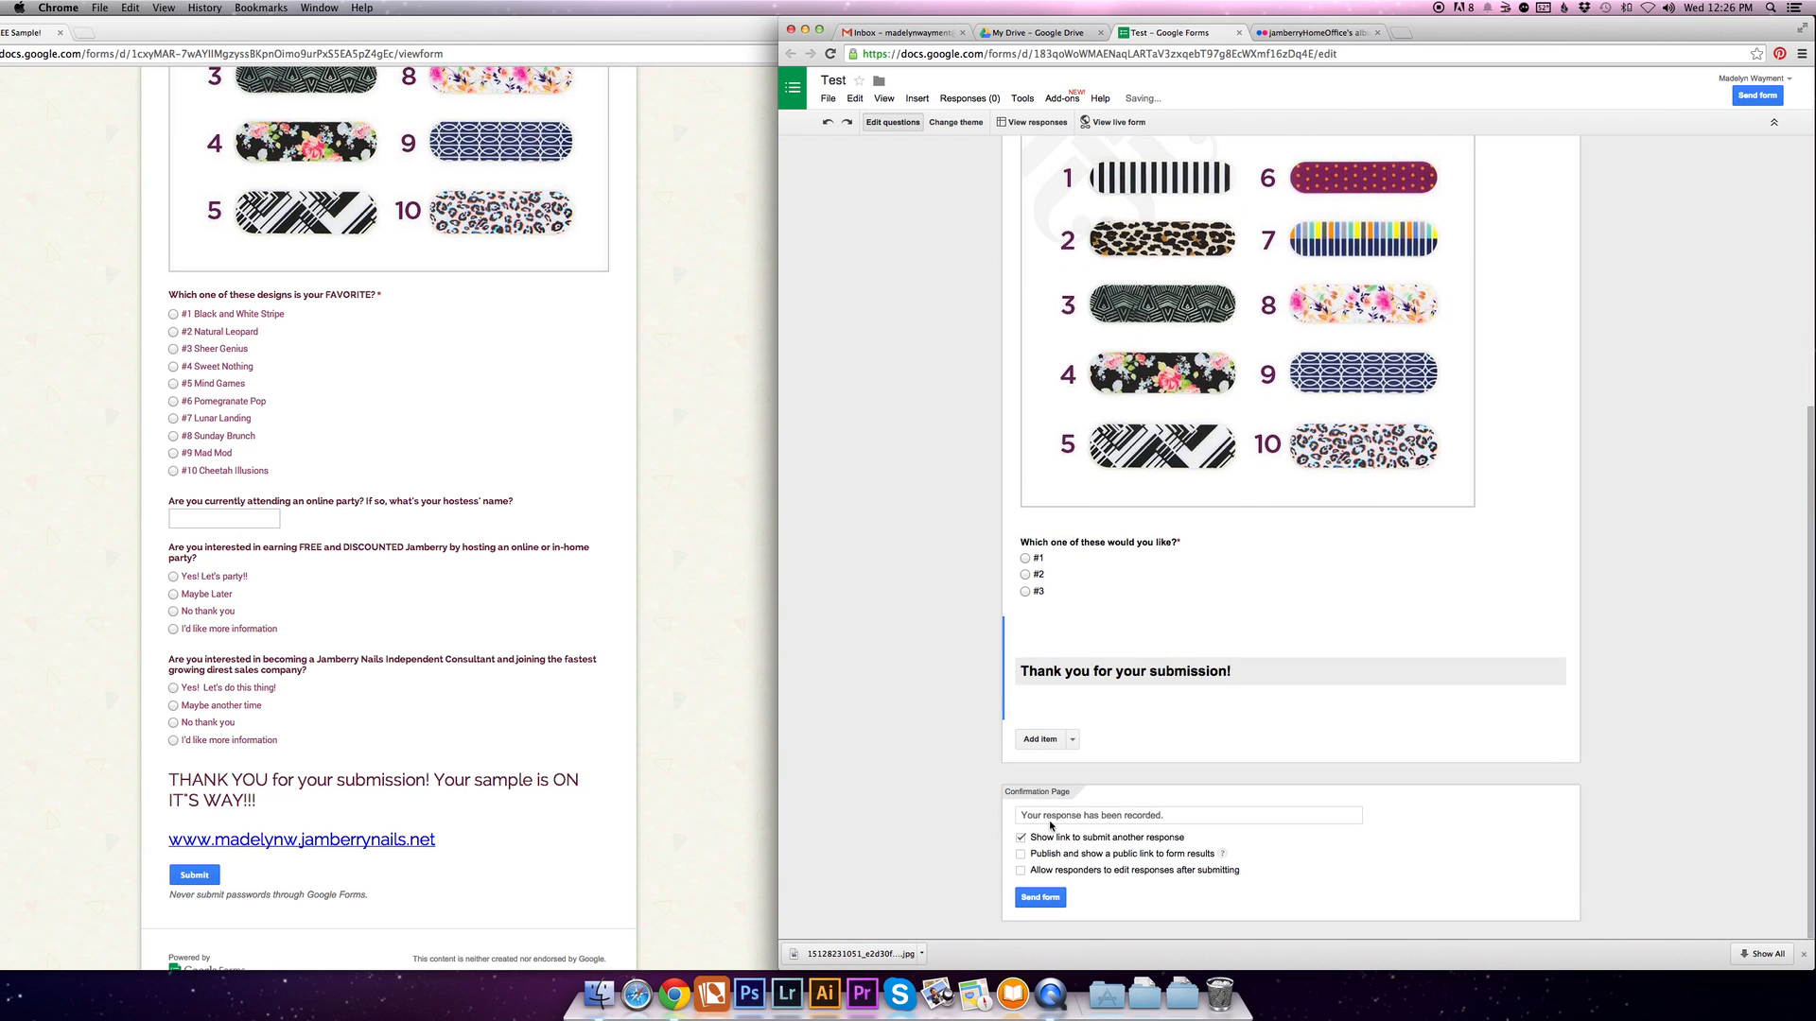
- Add a second section header containing the consultant's Jamberry website address below the thank-you header
click(1073, 740)
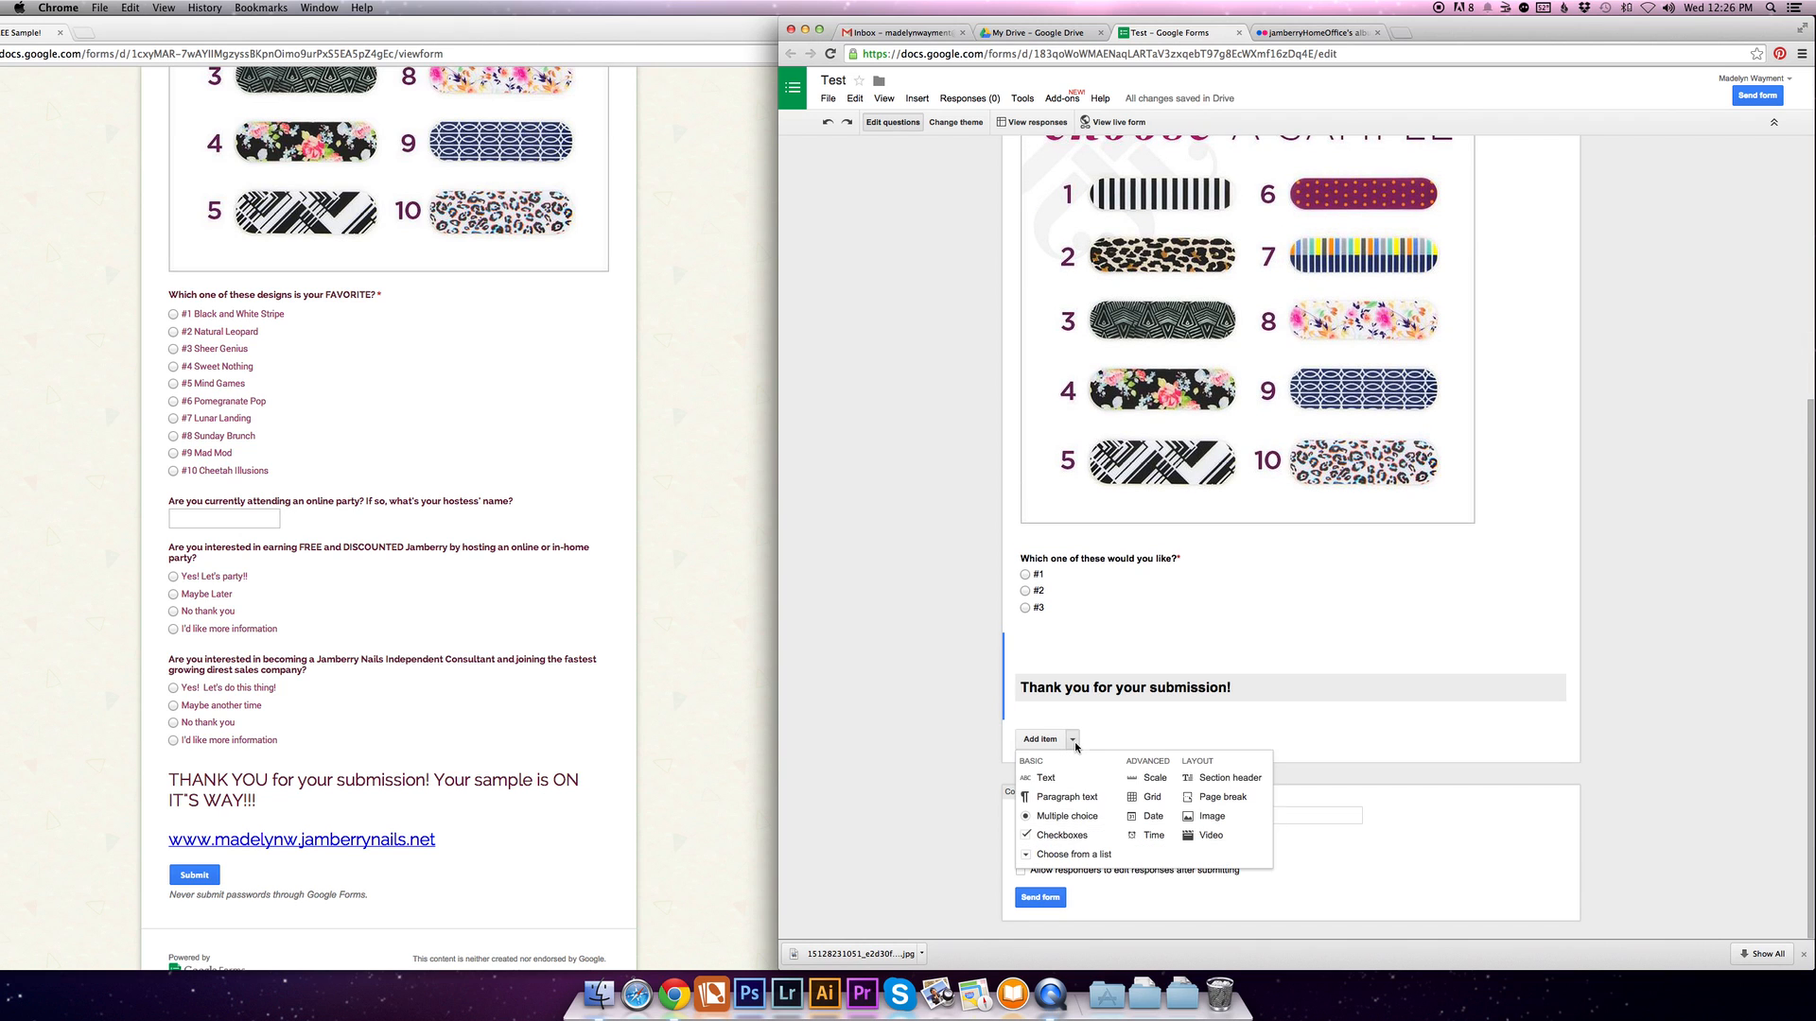
click(1199, 781)
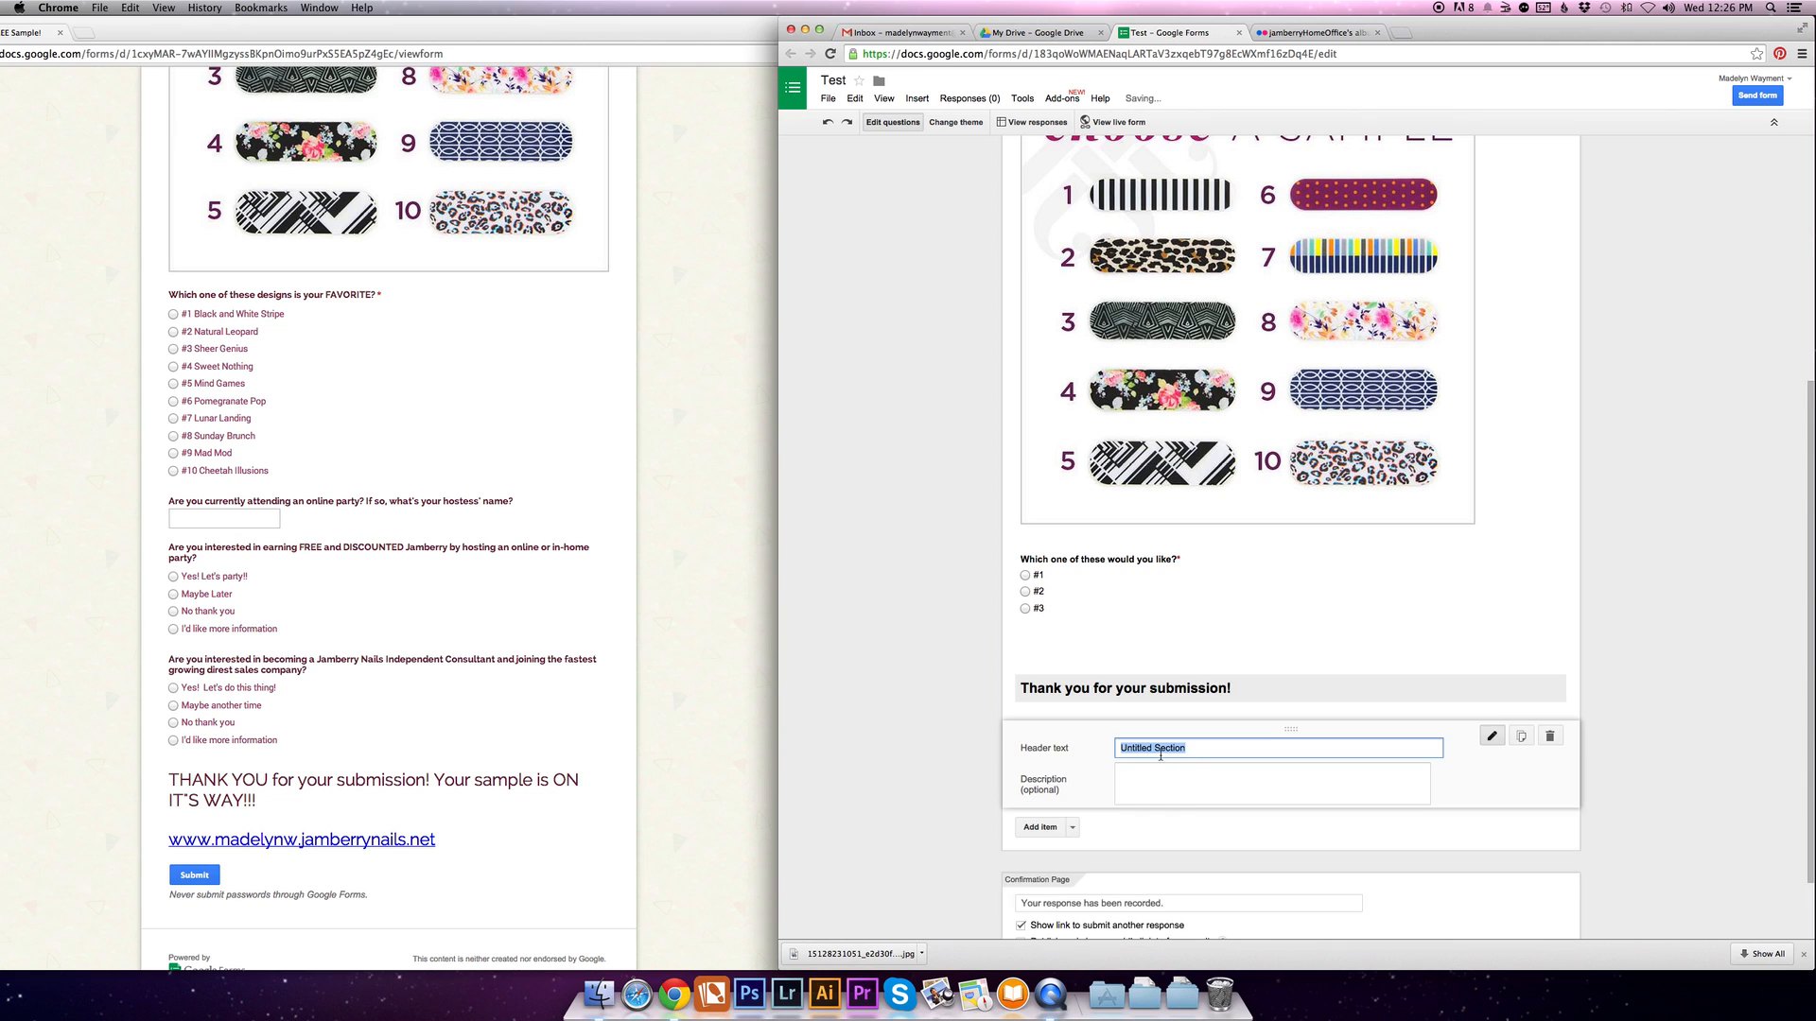
text(www.)
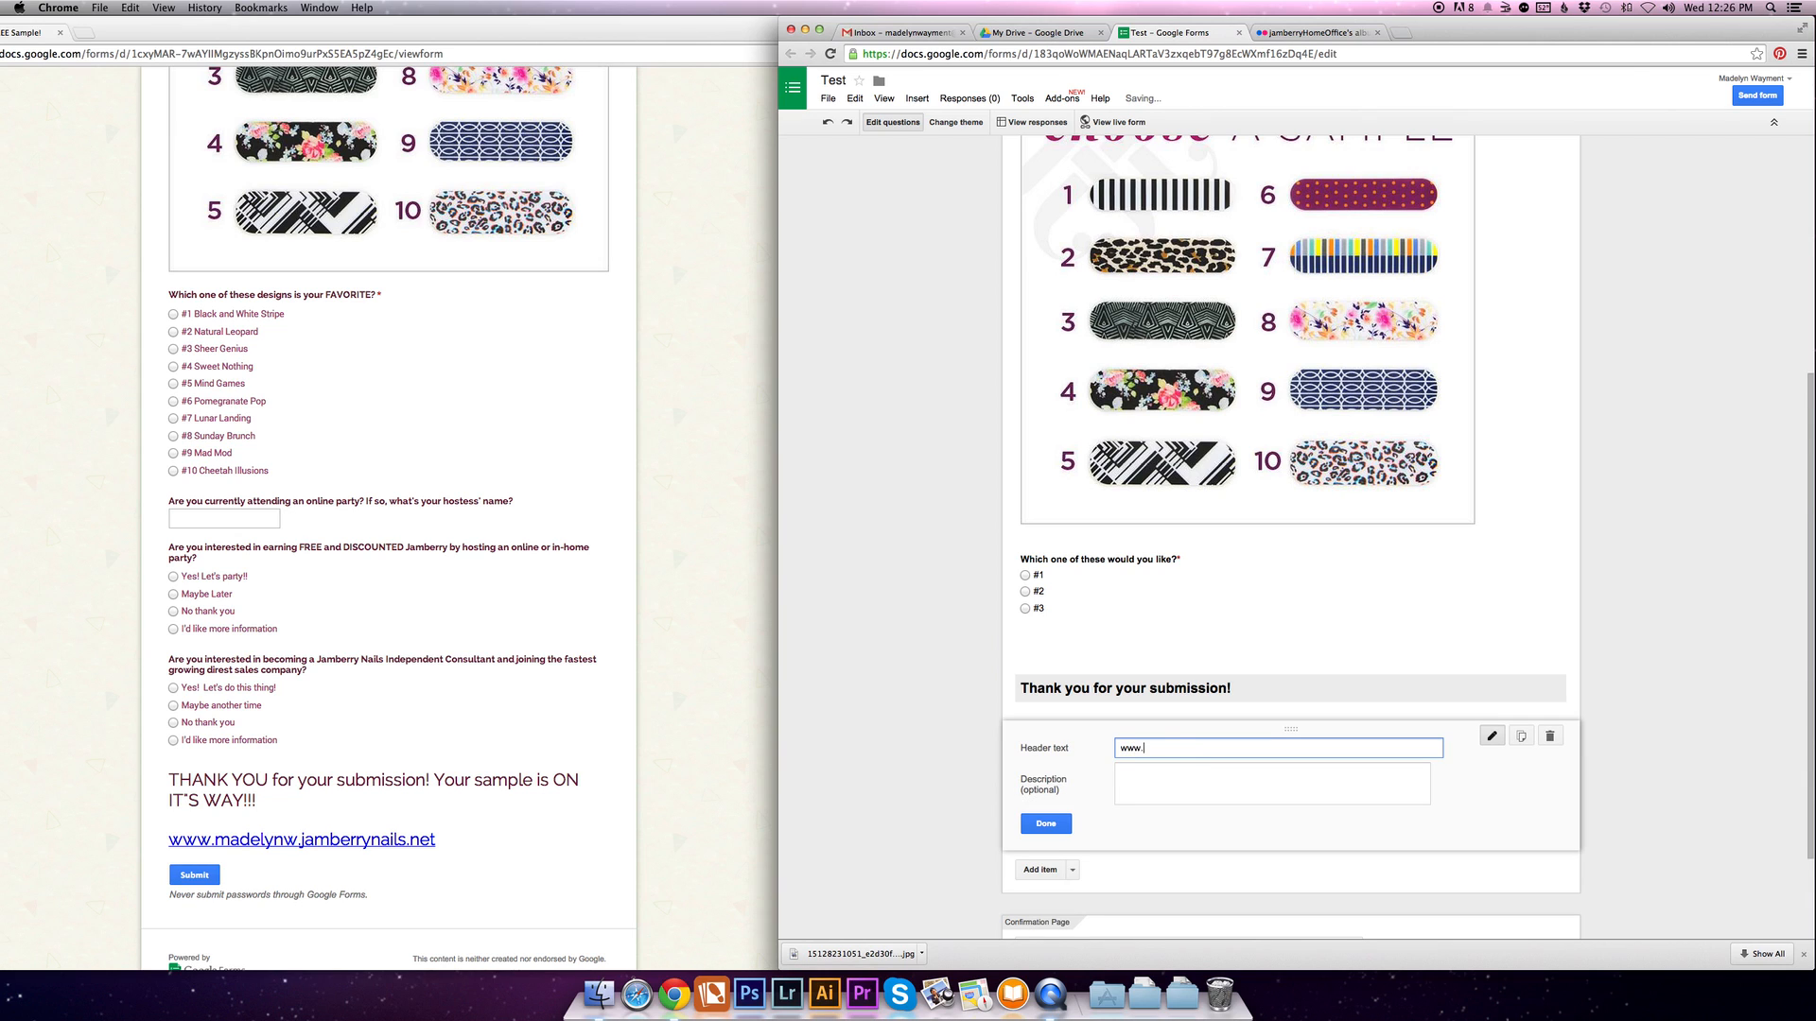
text(madelynw.jamberrynails.net)
click(1045, 823)
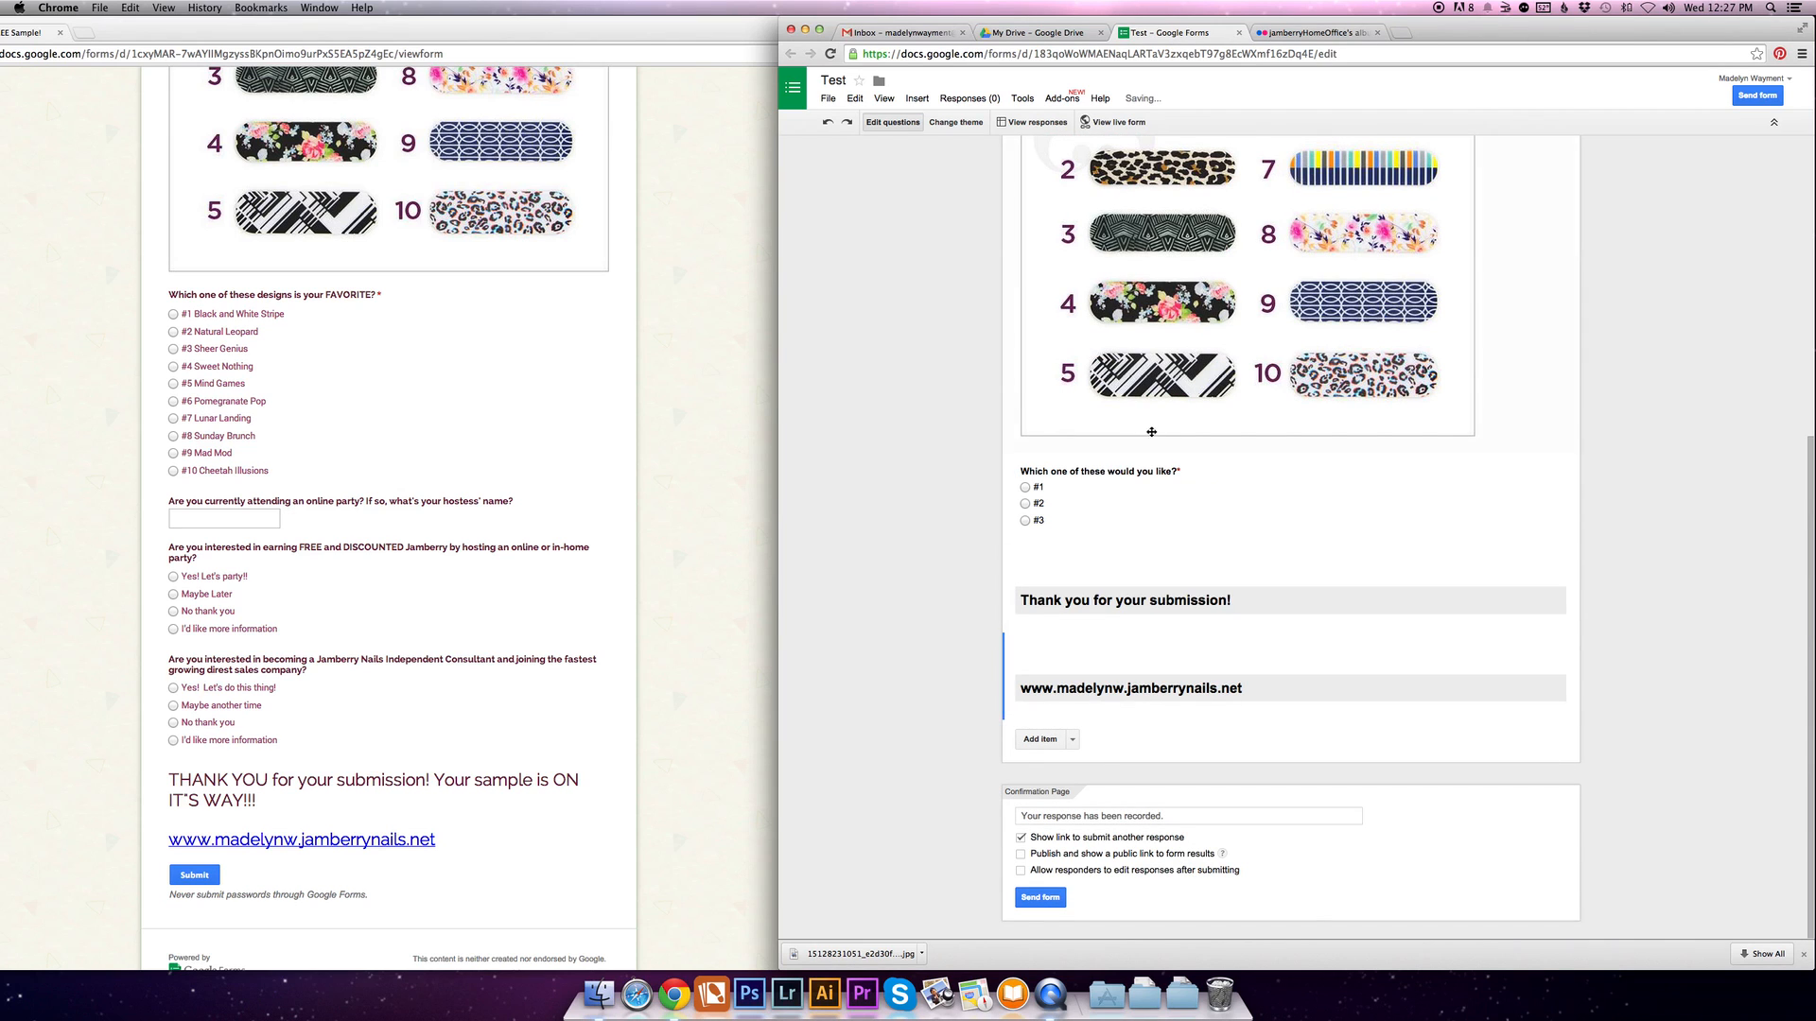
- Apply the Pennant Banner theme to the form and open its header image customization options
scroll(1552, 331, up, 5)
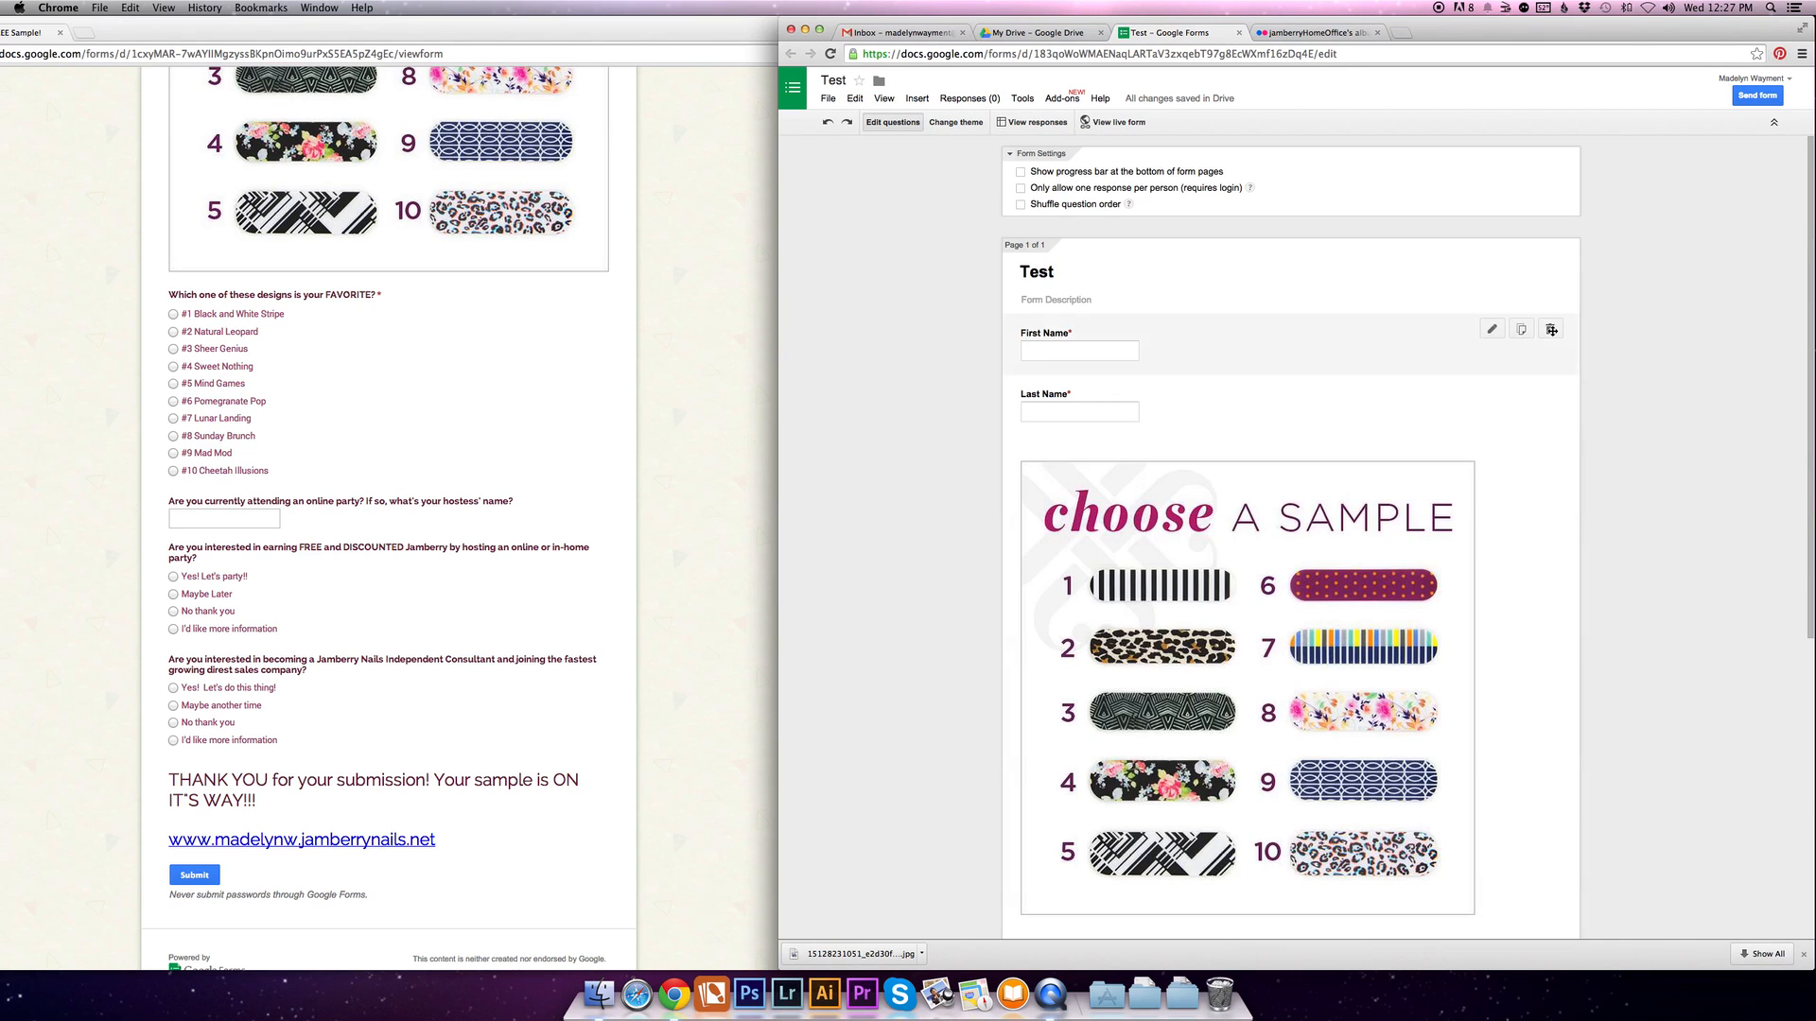
click(956, 126)
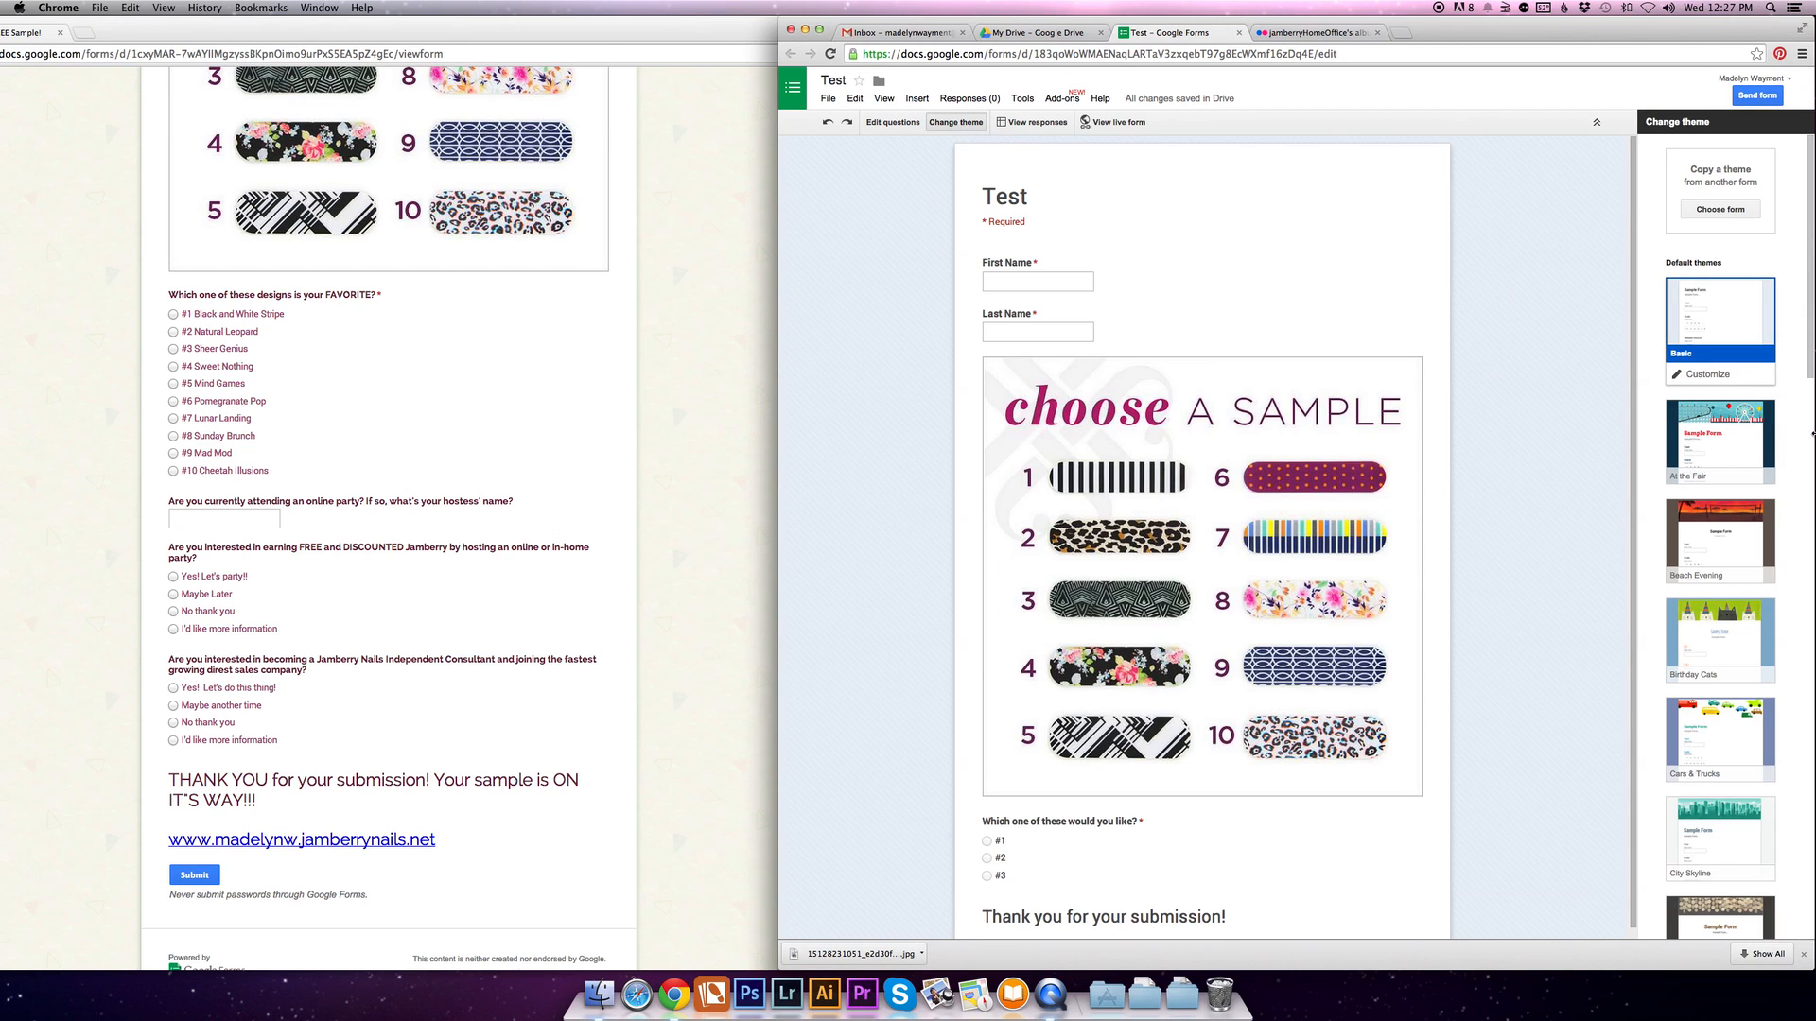
scroll(1723, 473, down, 2)
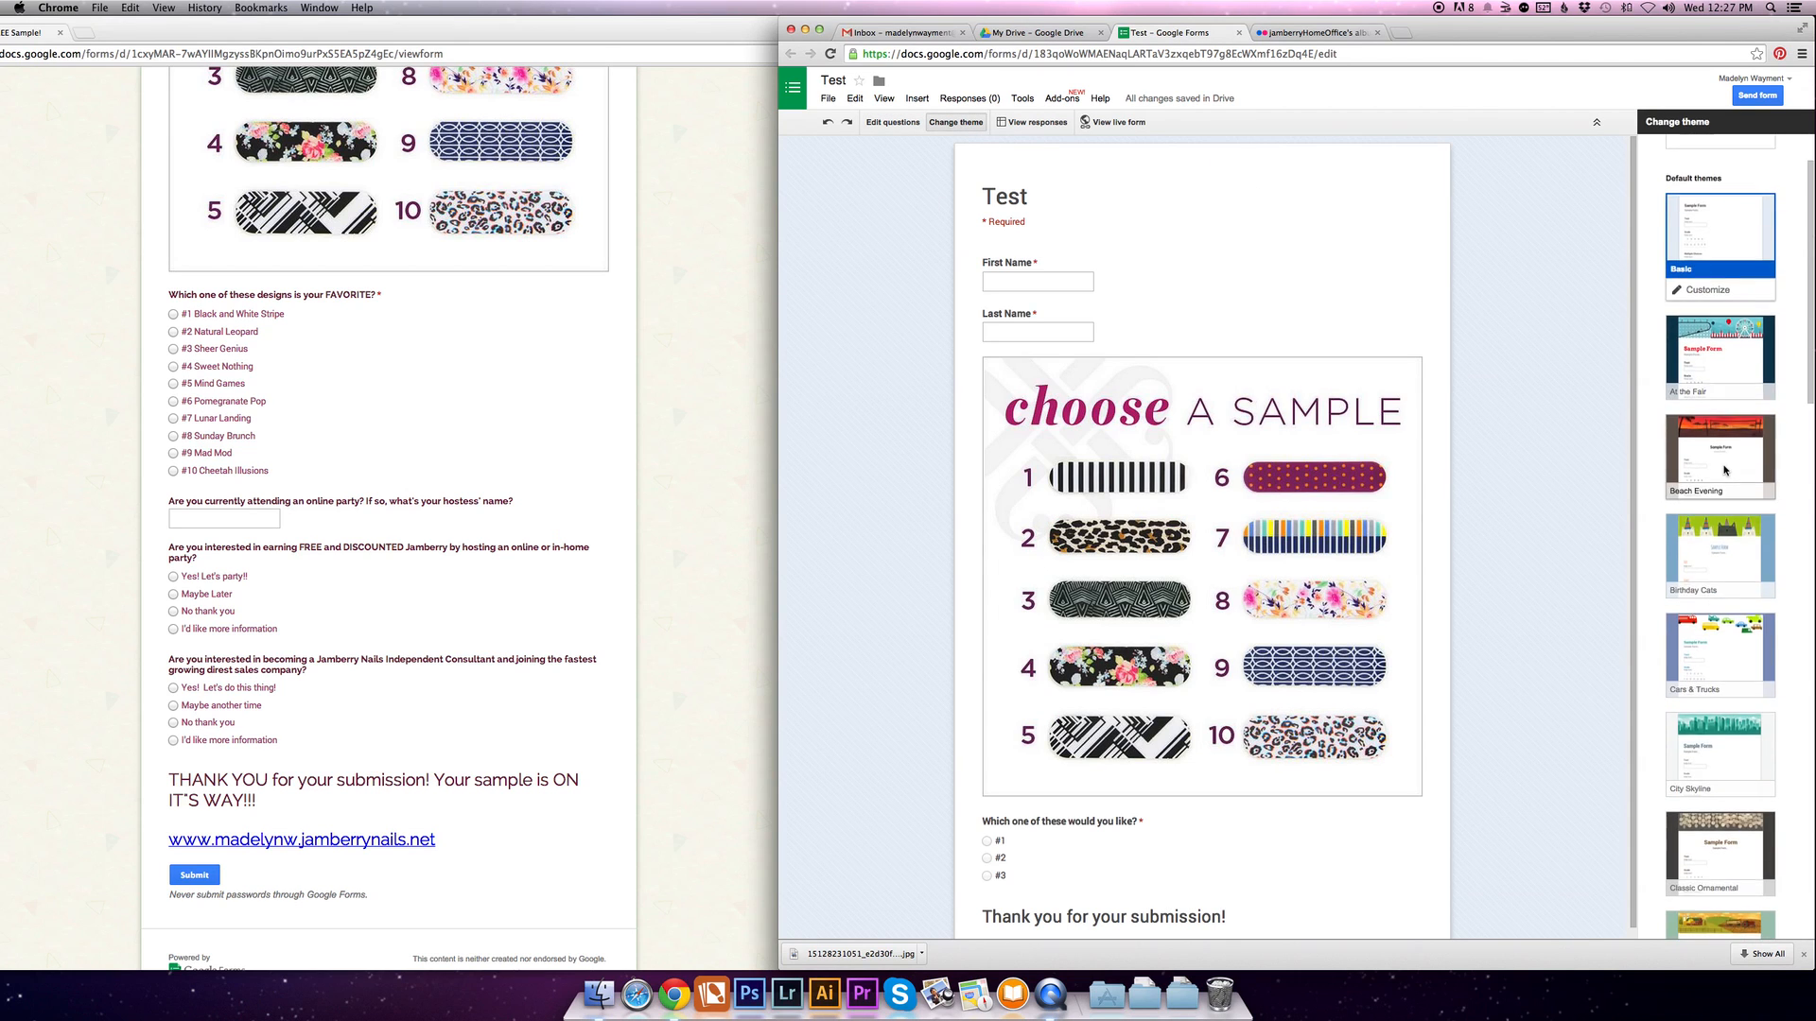
scroll(1723, 470, down, 10)
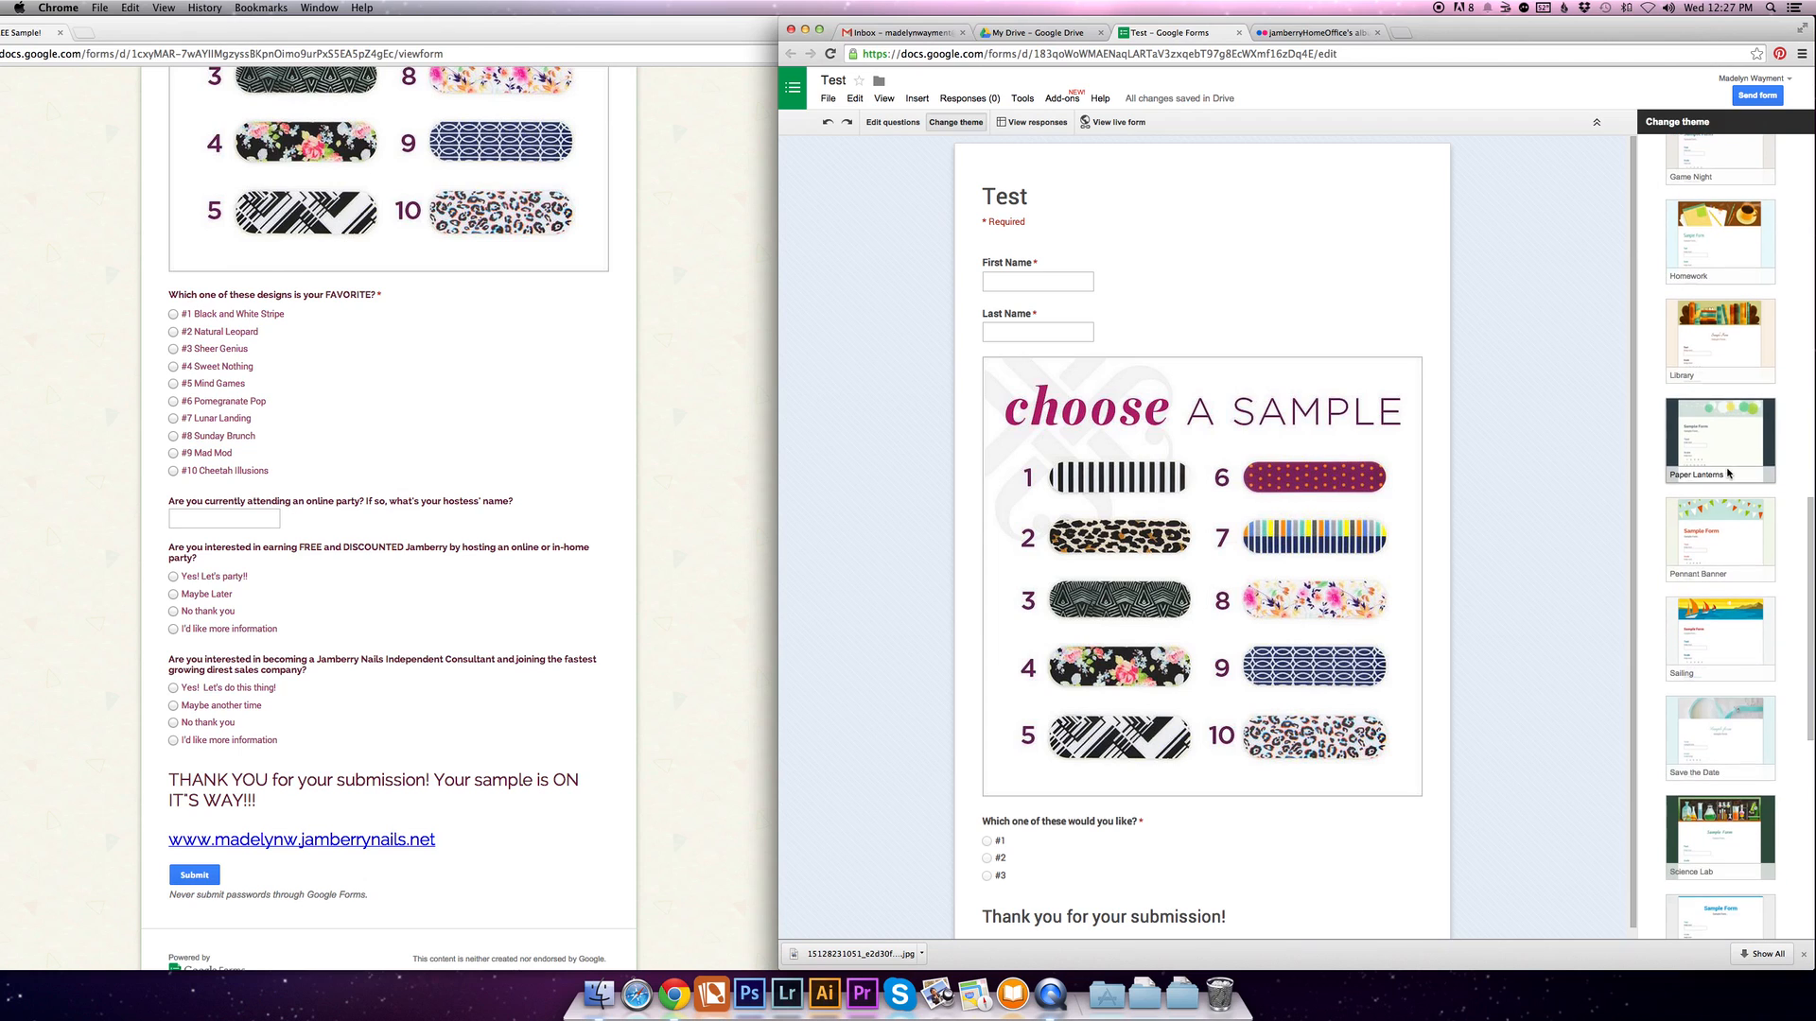
scroll(1728, 473, down, 1)
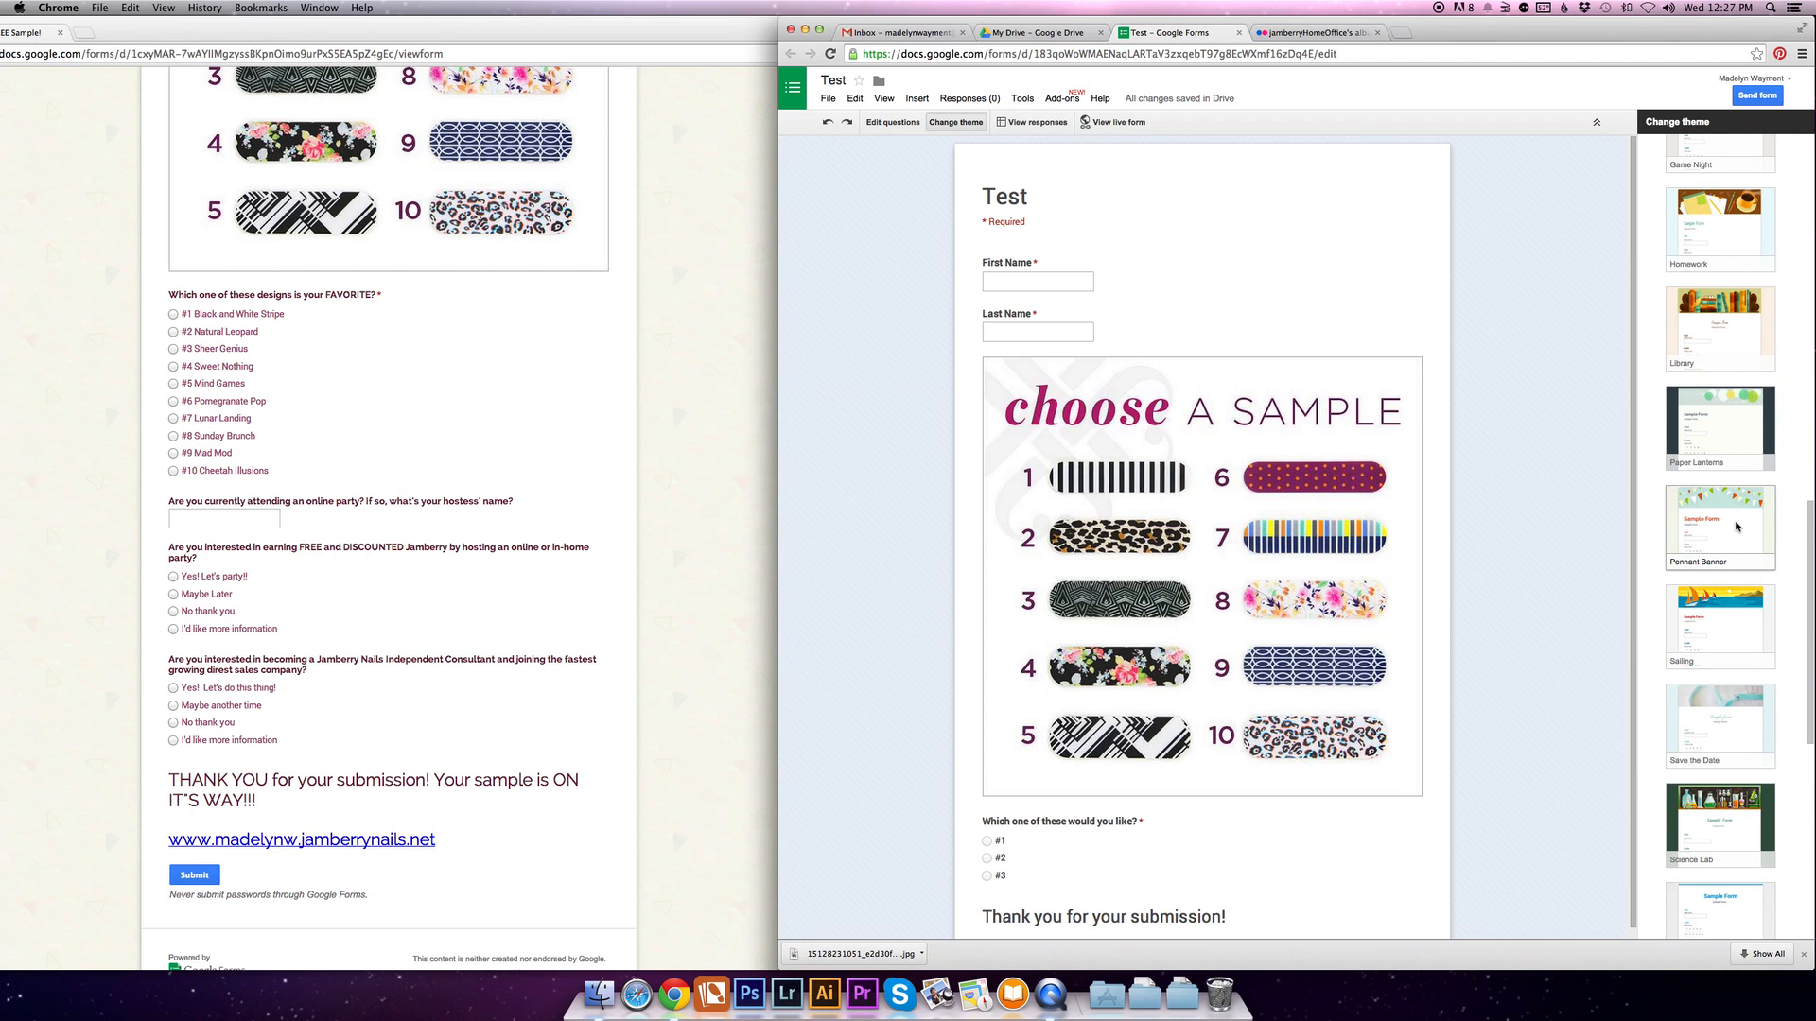
click(1735, 527)
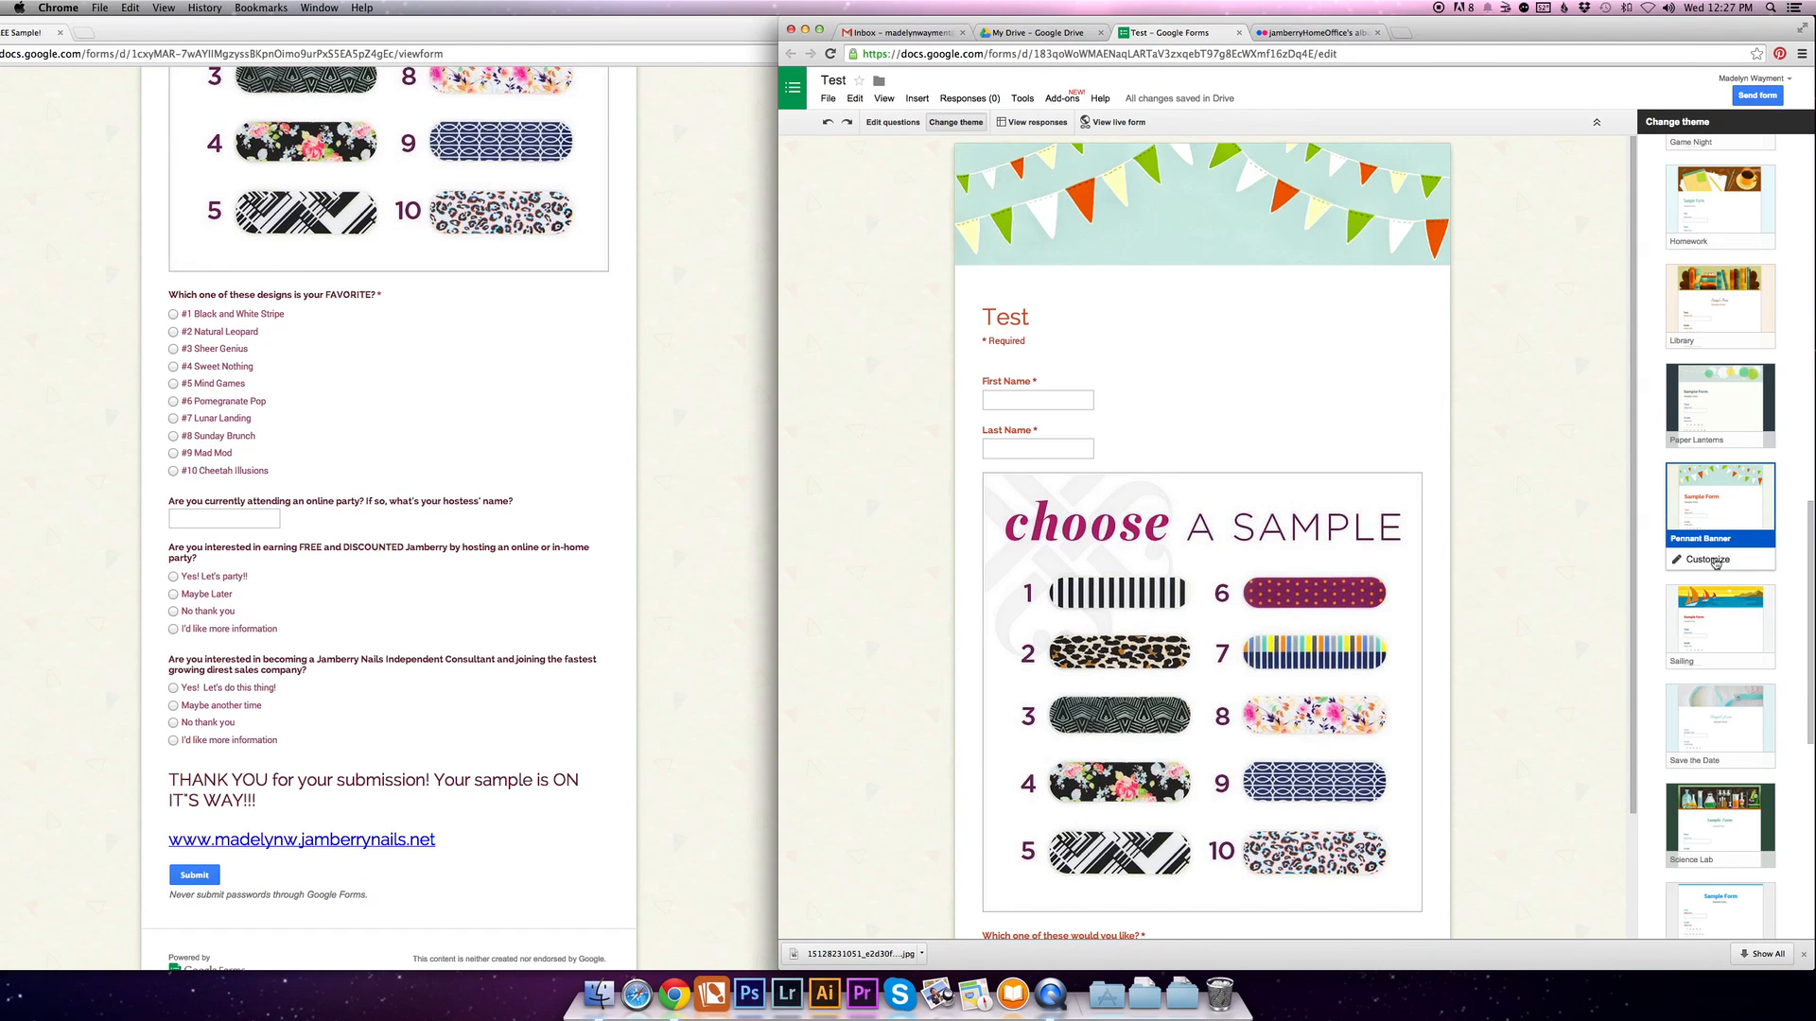
click(1706, 560)
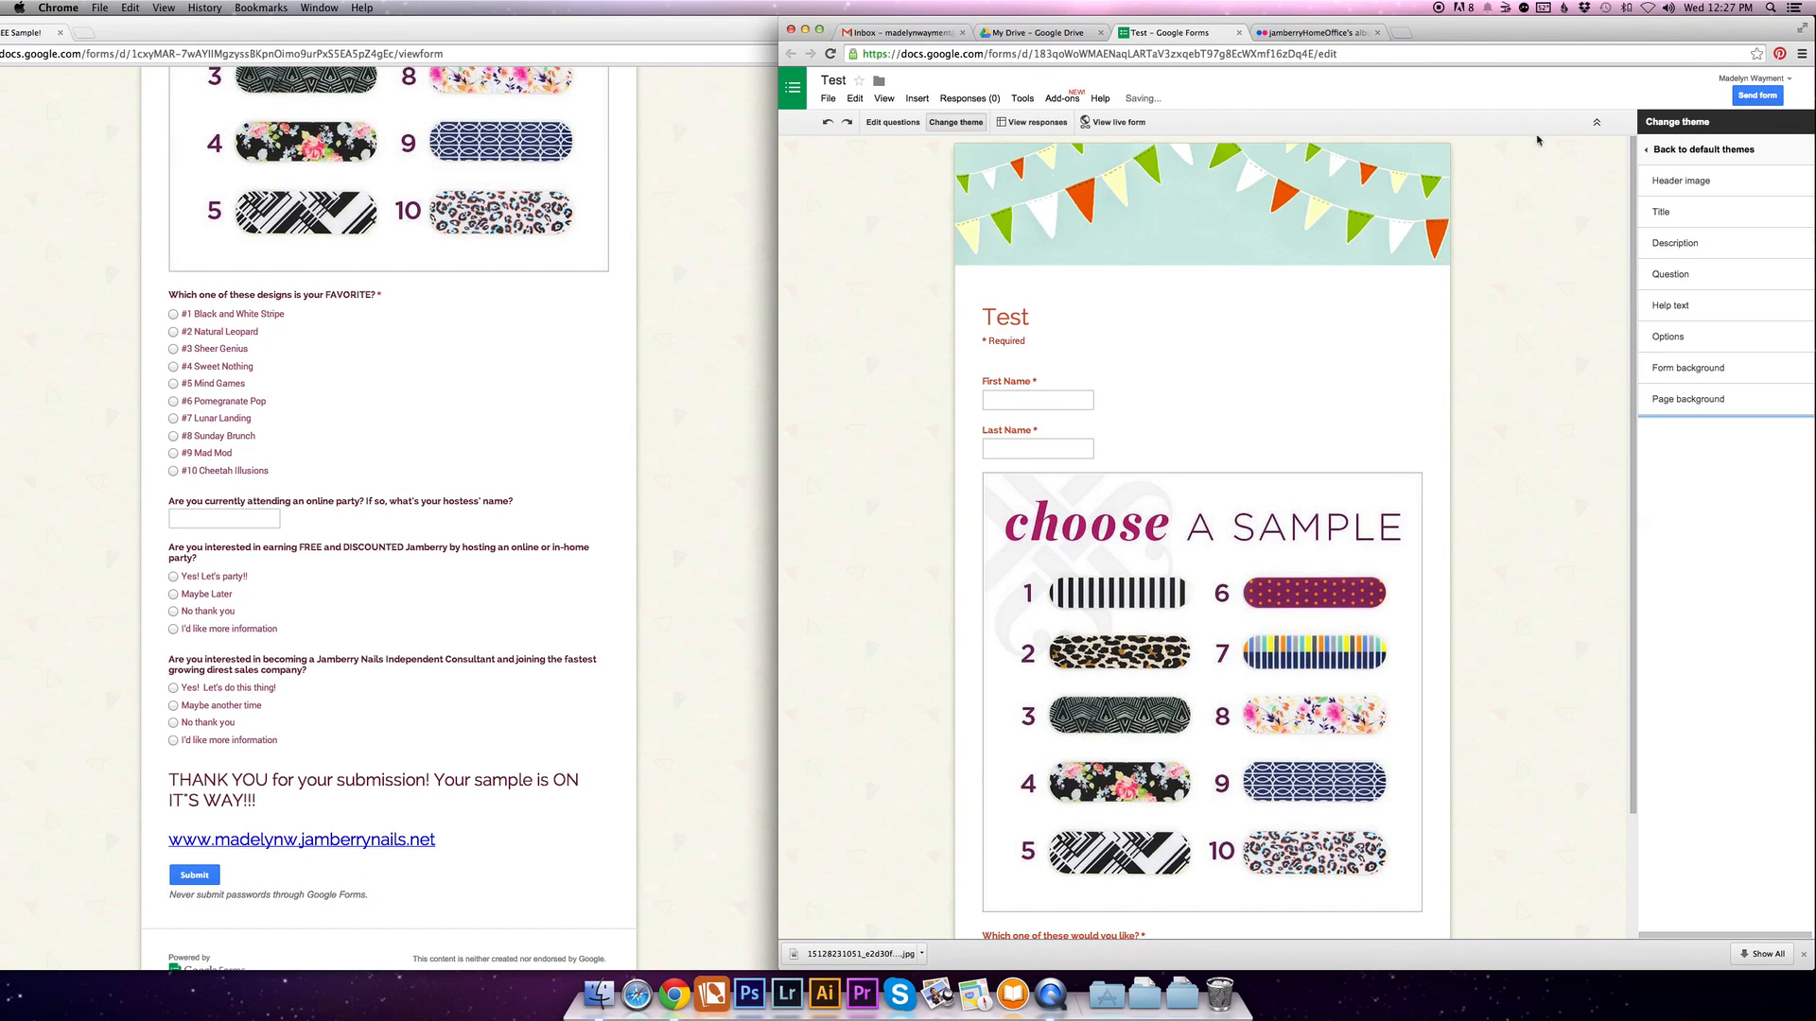
click(1673, 185)
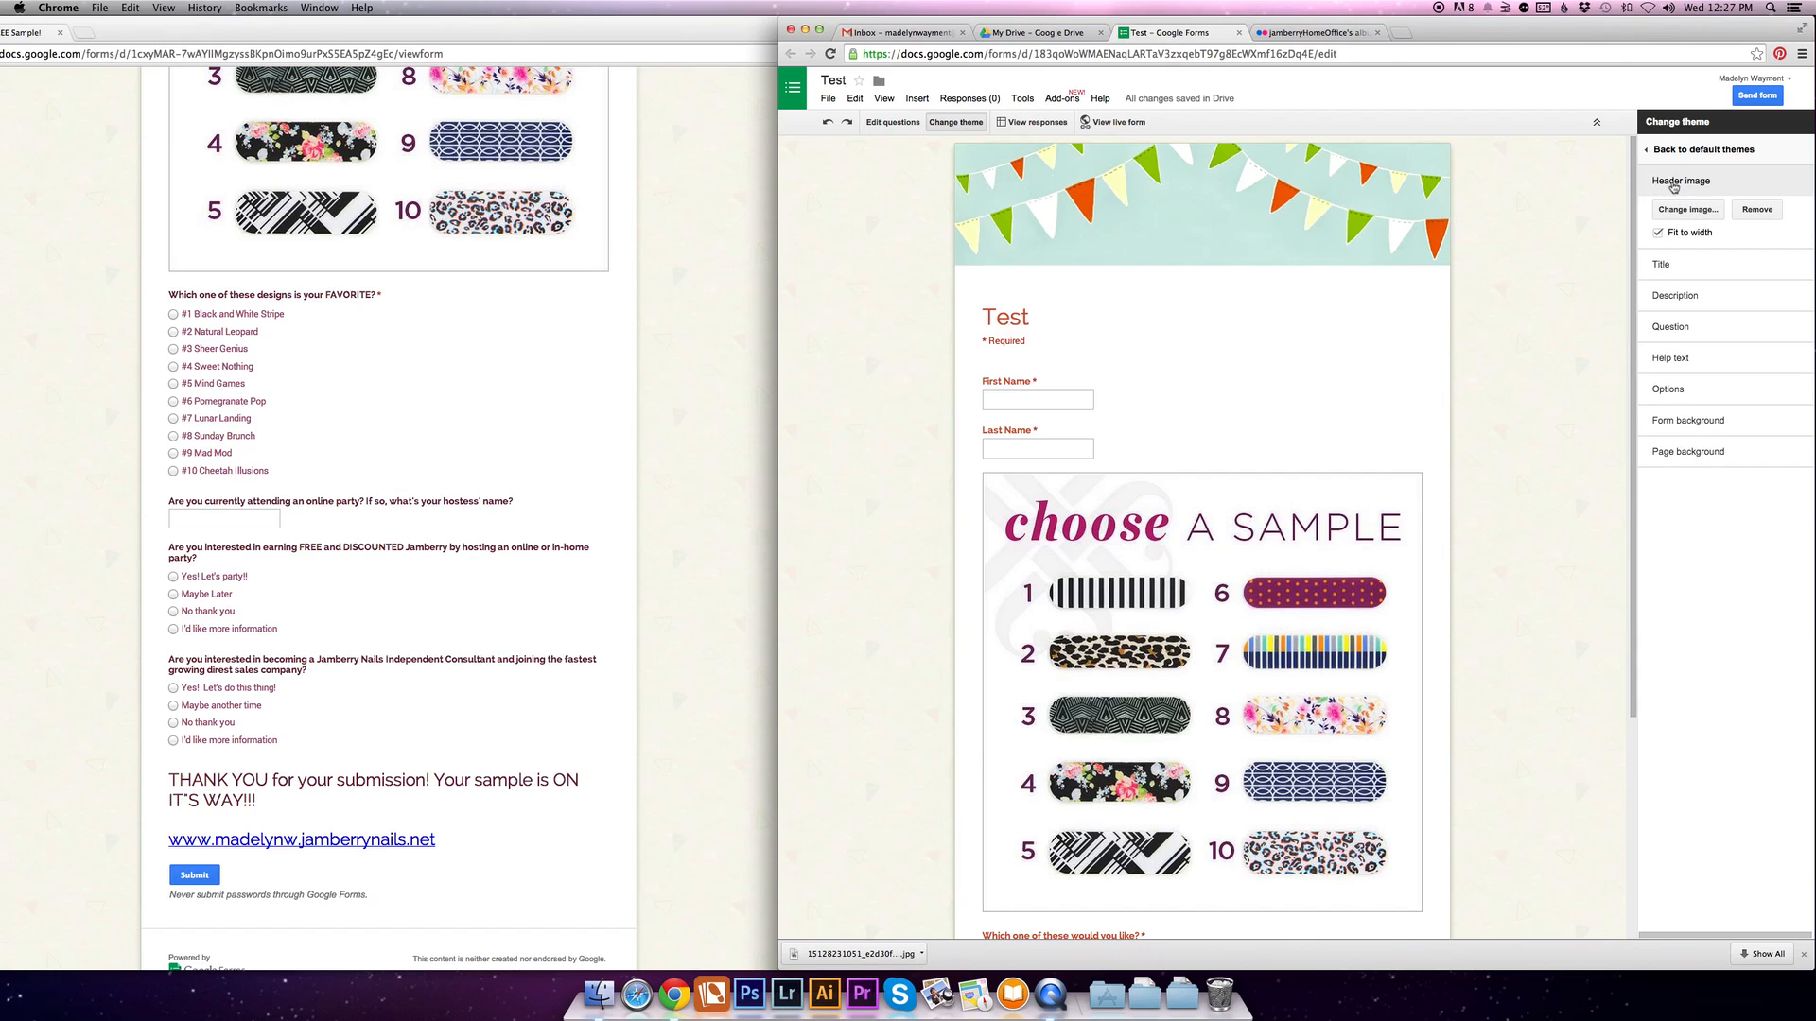
- Switch to Flickr and open the Cover Photos/Banners album of jamberryHomeOffice
click(1321, 33)
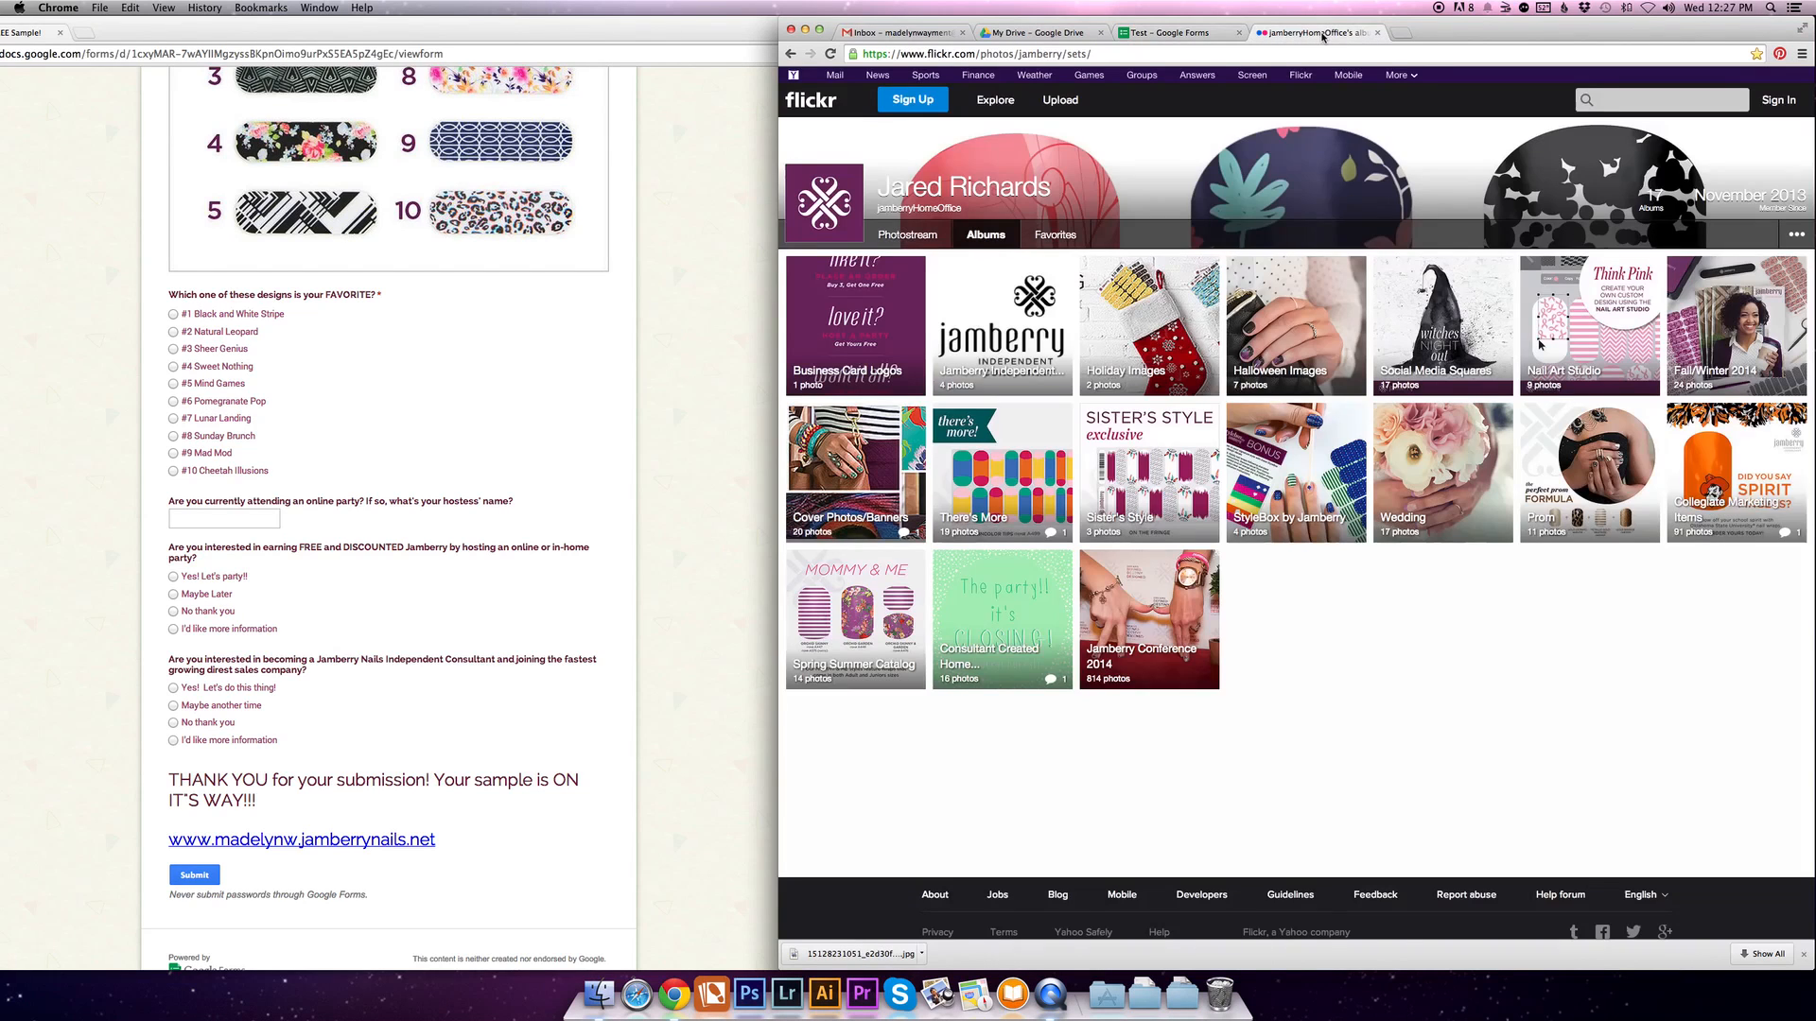
scroll(660, 227, up, 10)
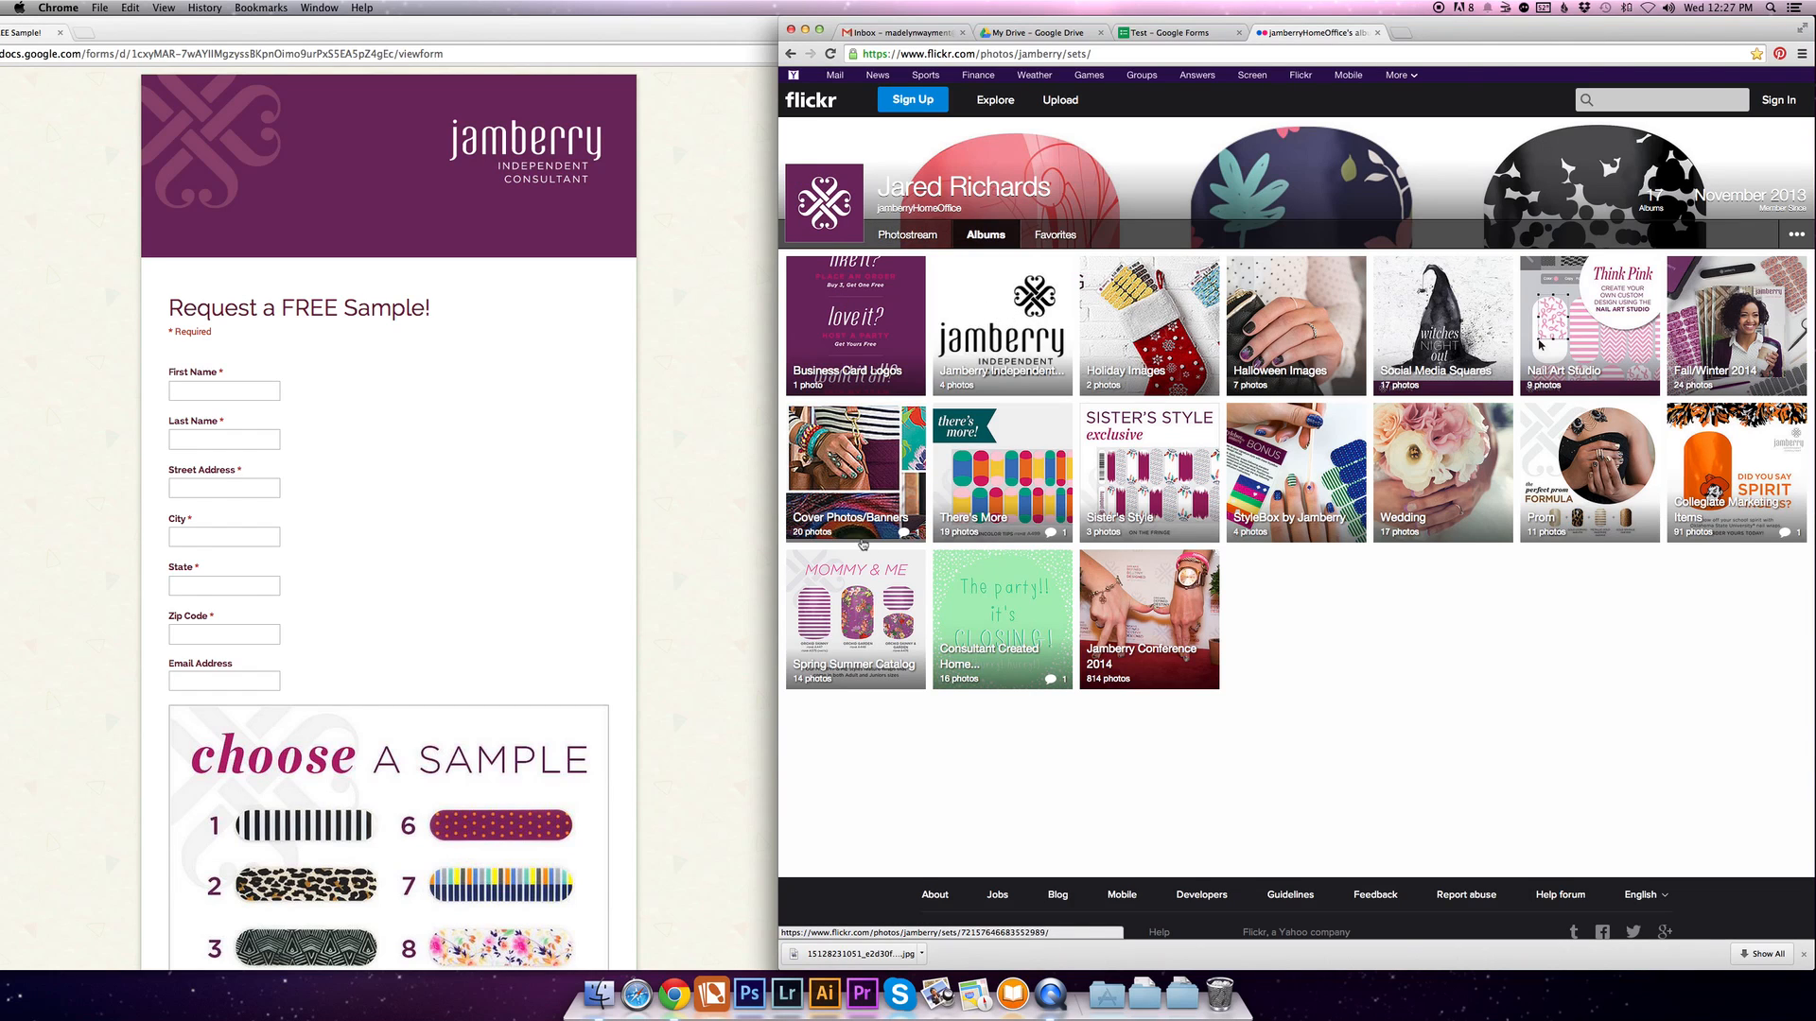
click(867, 479)
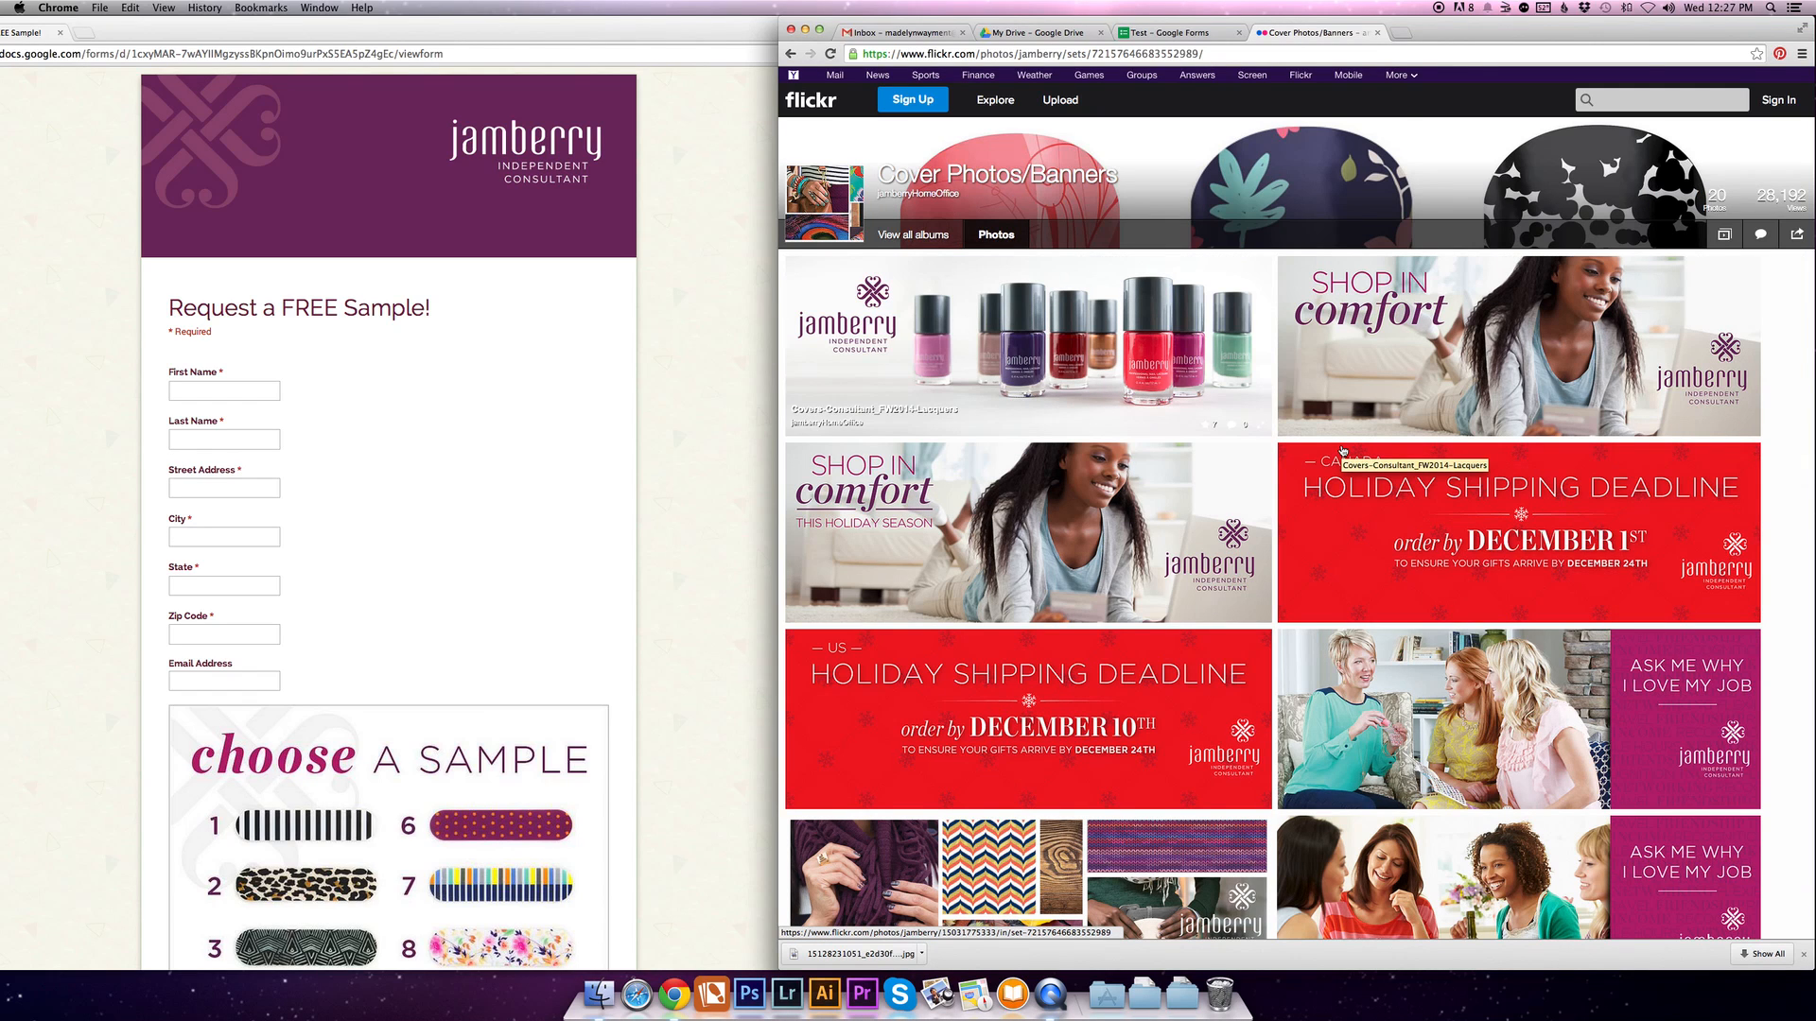
- Find and open the purple ConsultantTimeline banner with the Jamberry Independent Consultant logo in the album
scroll(1342, 451, down, 2)
scroll(1342, 451, down, 1)
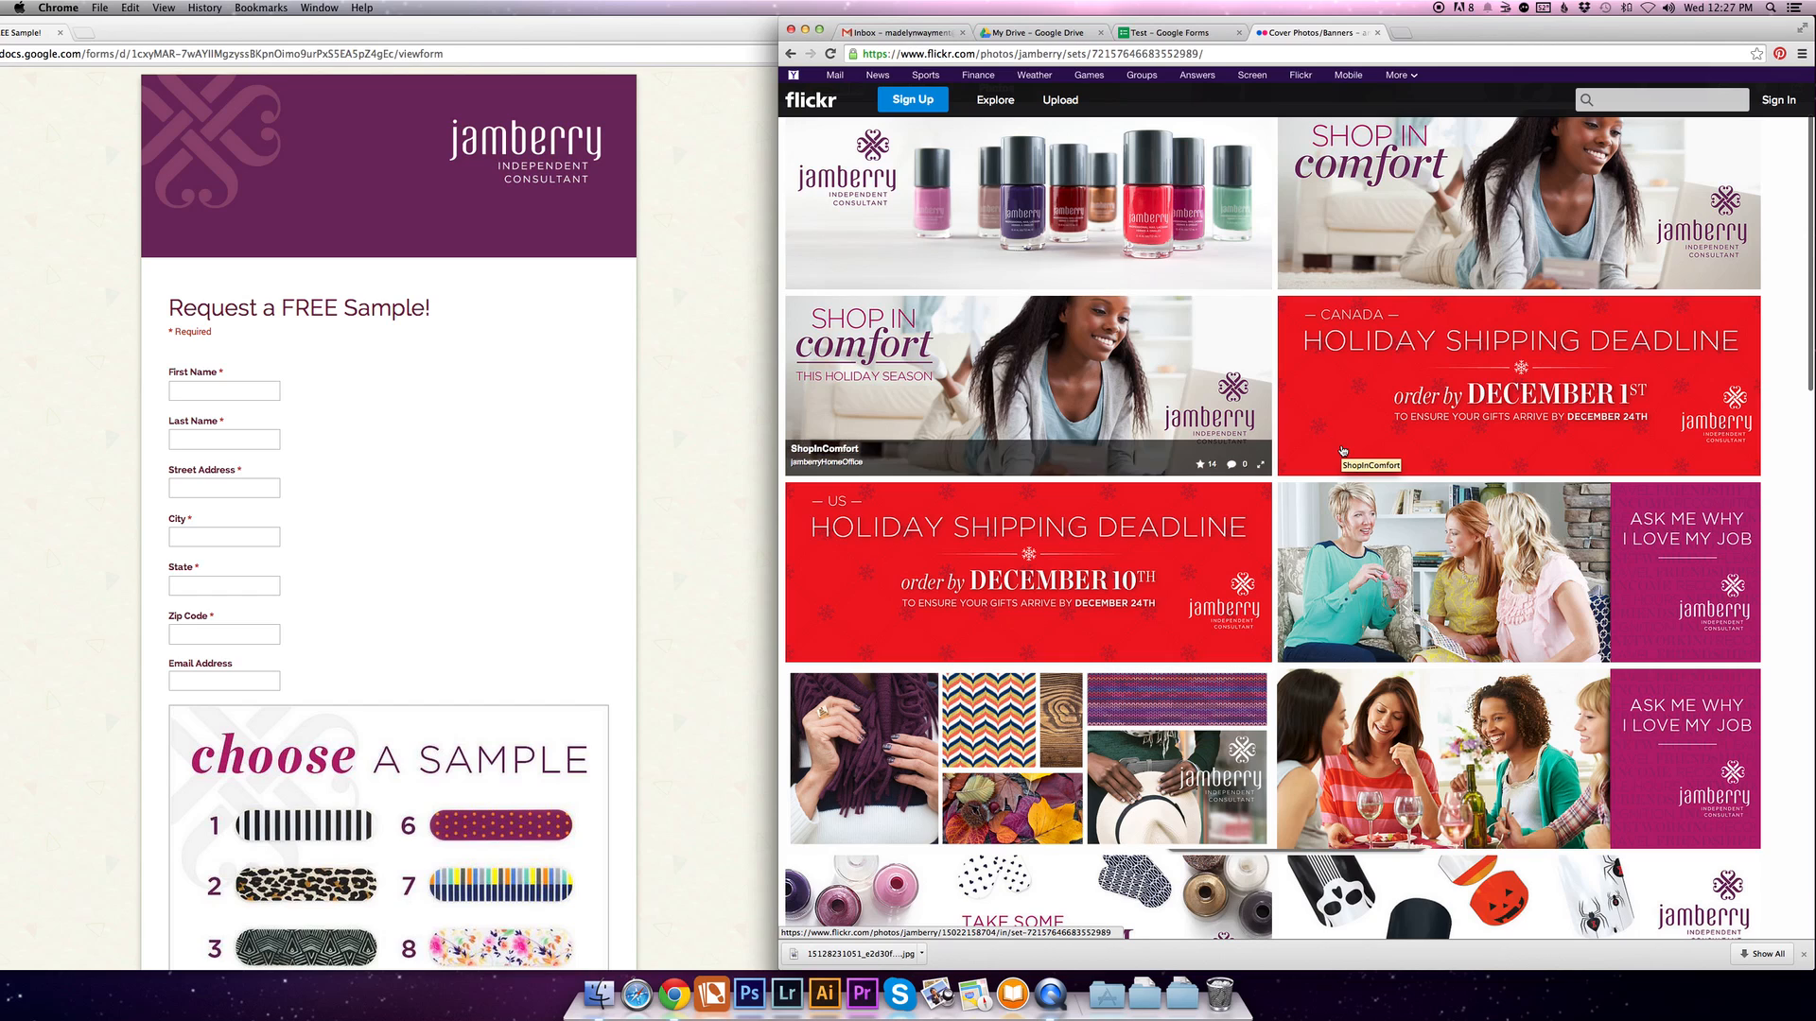
scroll(1276, 448, down, 1)
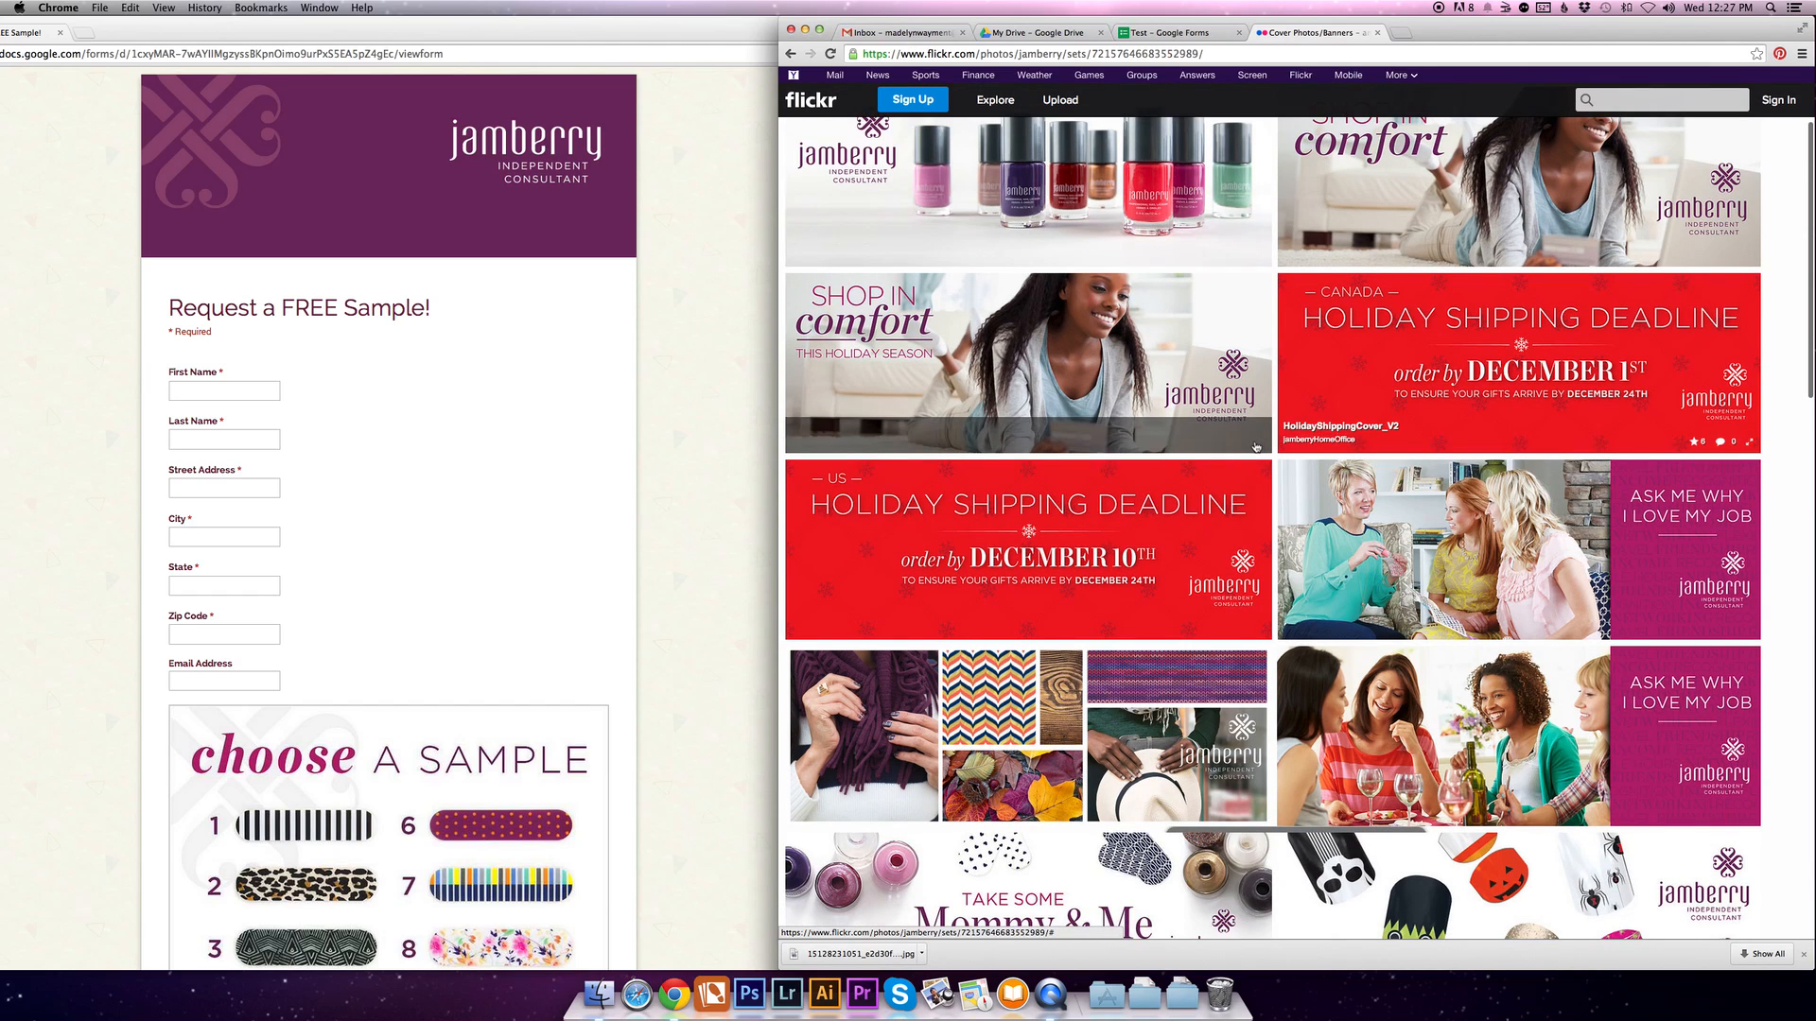
scroll(1258, 447, down, 3)
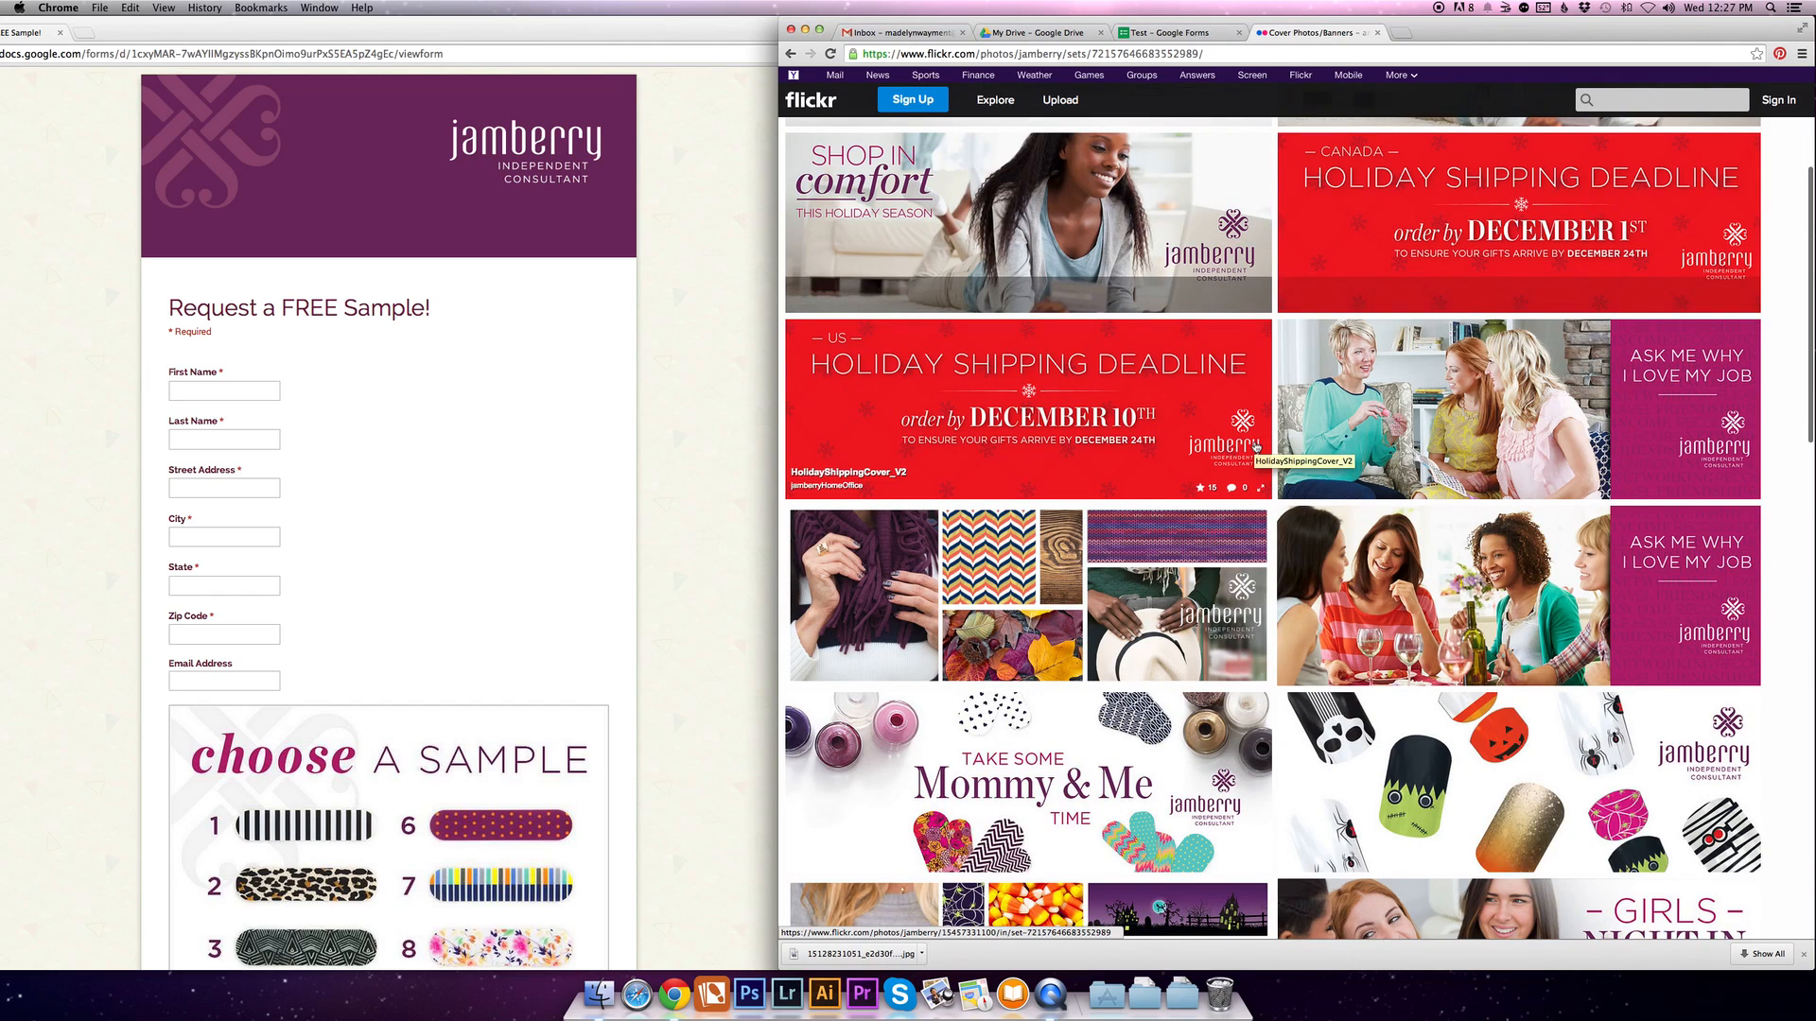
click(1258, 448)
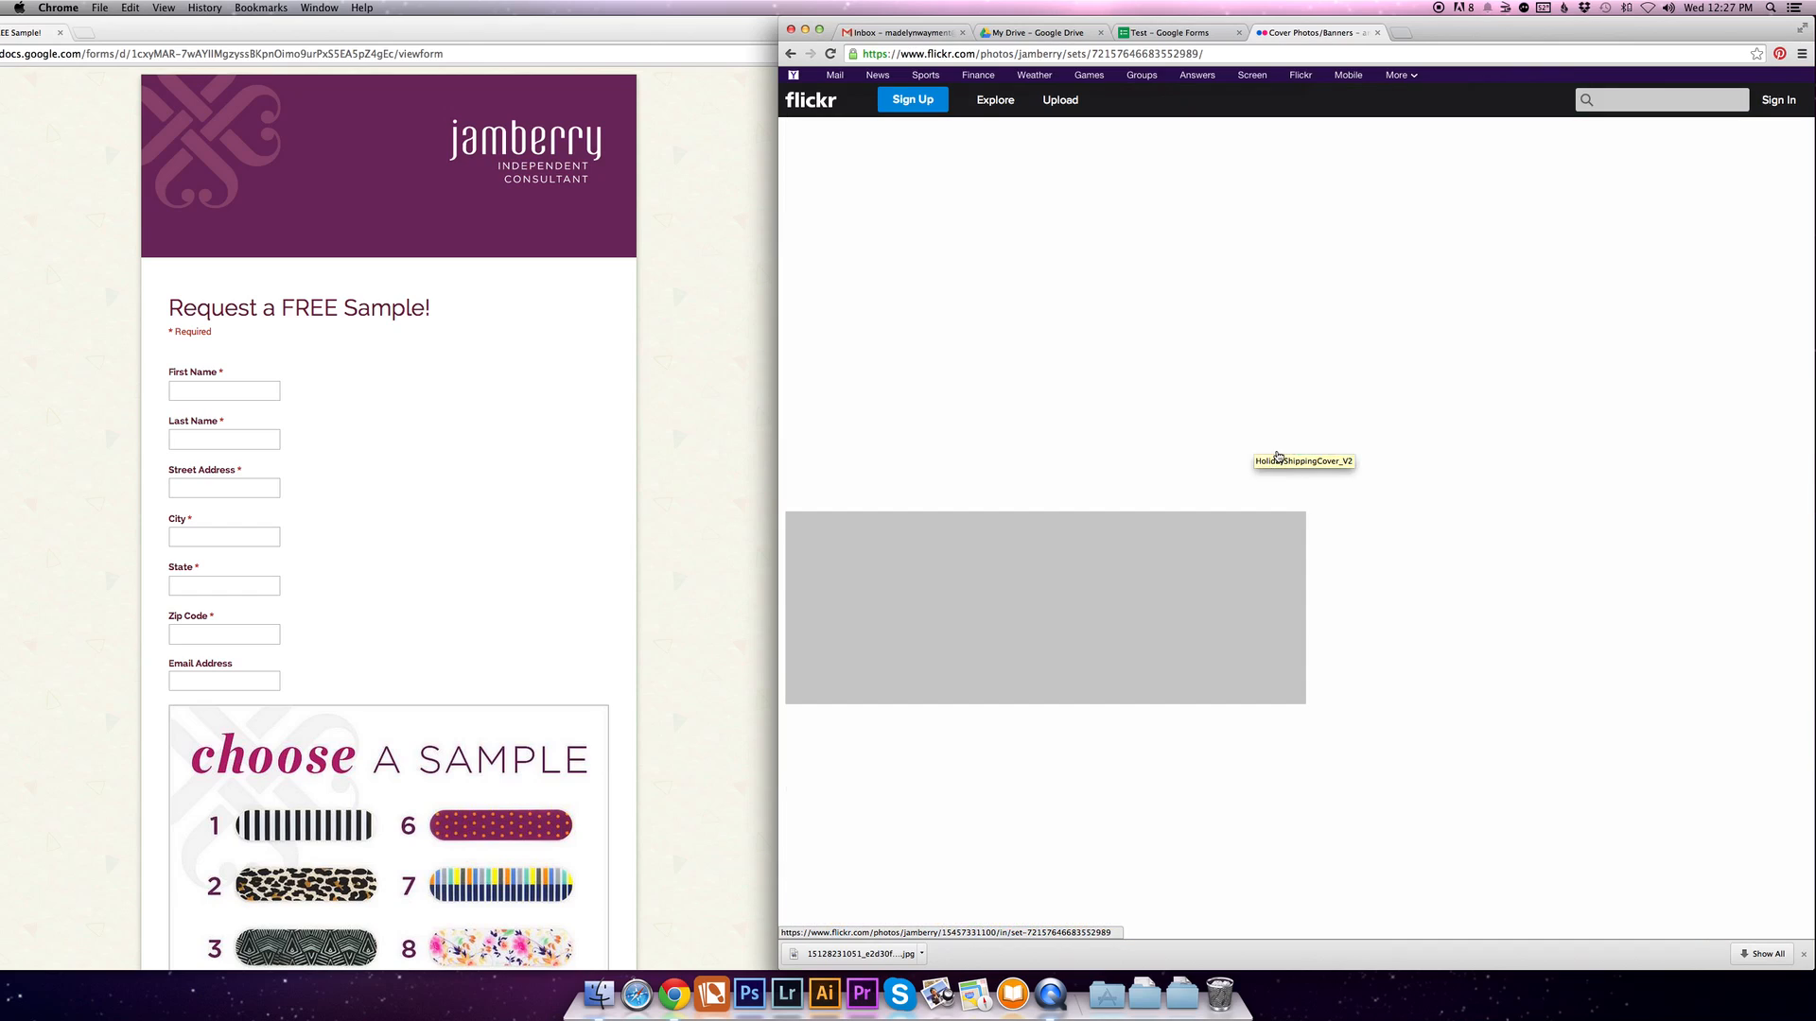
scroll(1272, 457, down, 10)
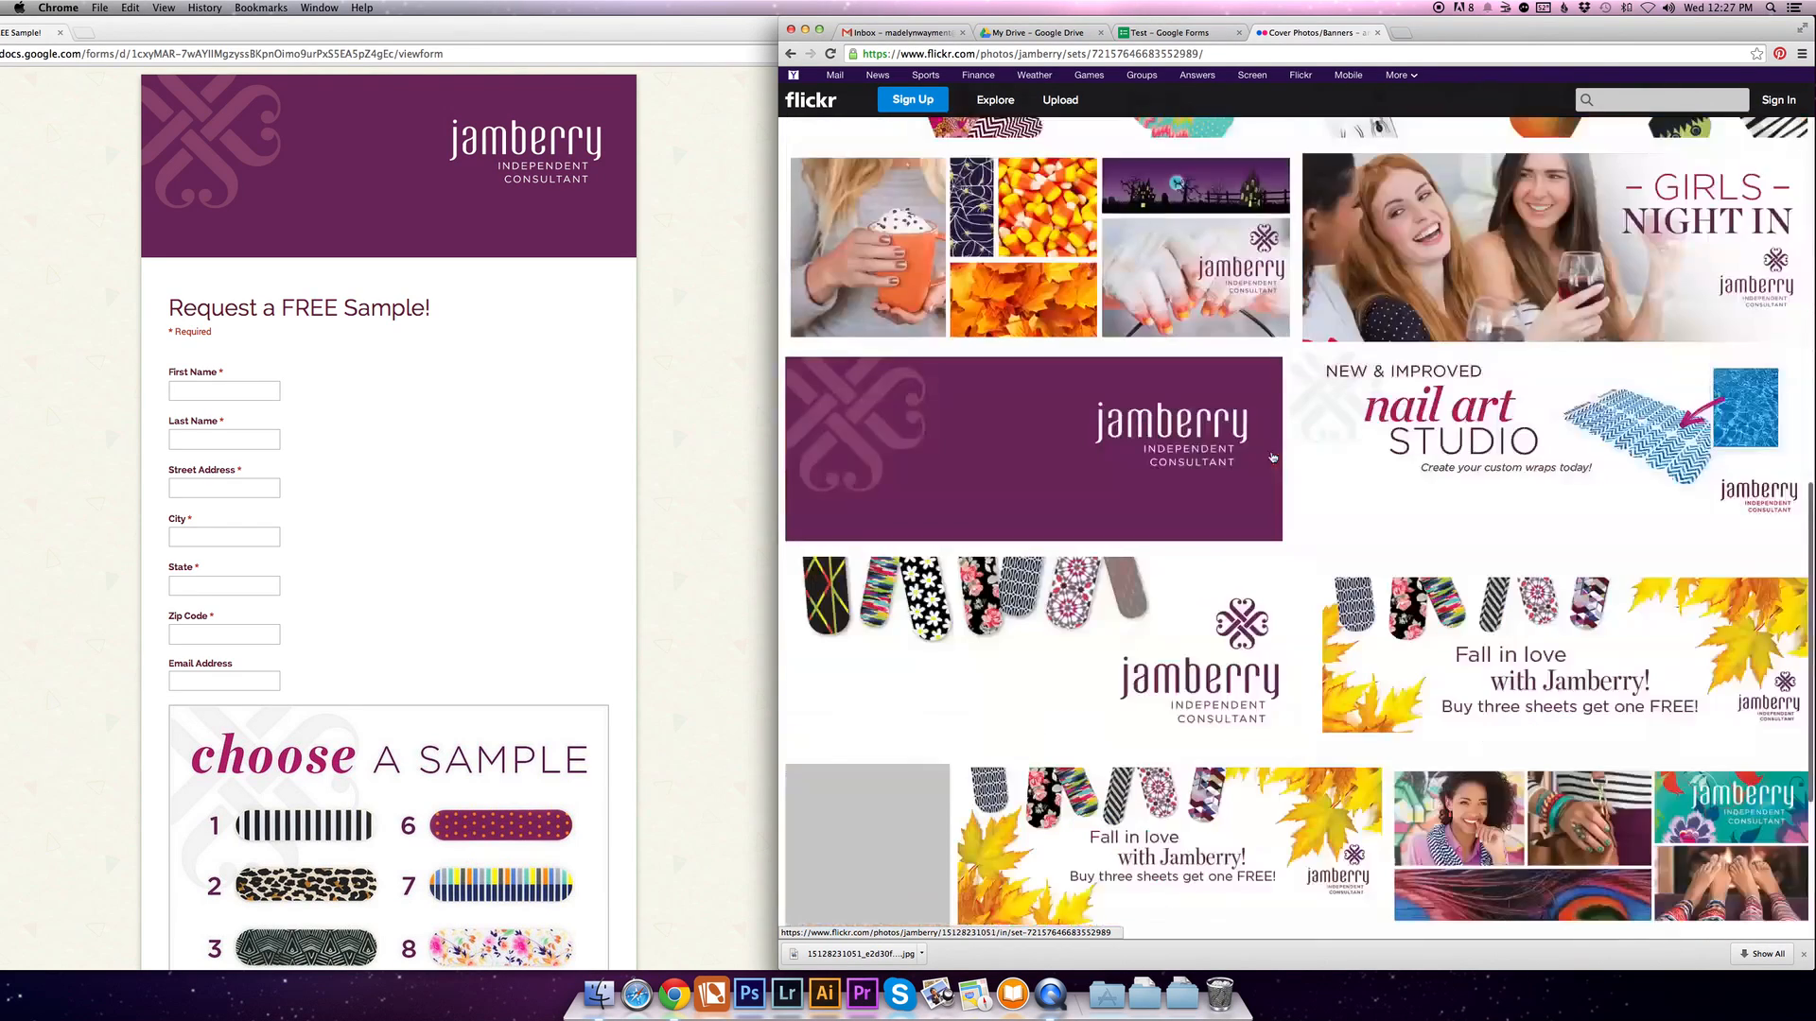
scroll(1272, 456, up, 3)
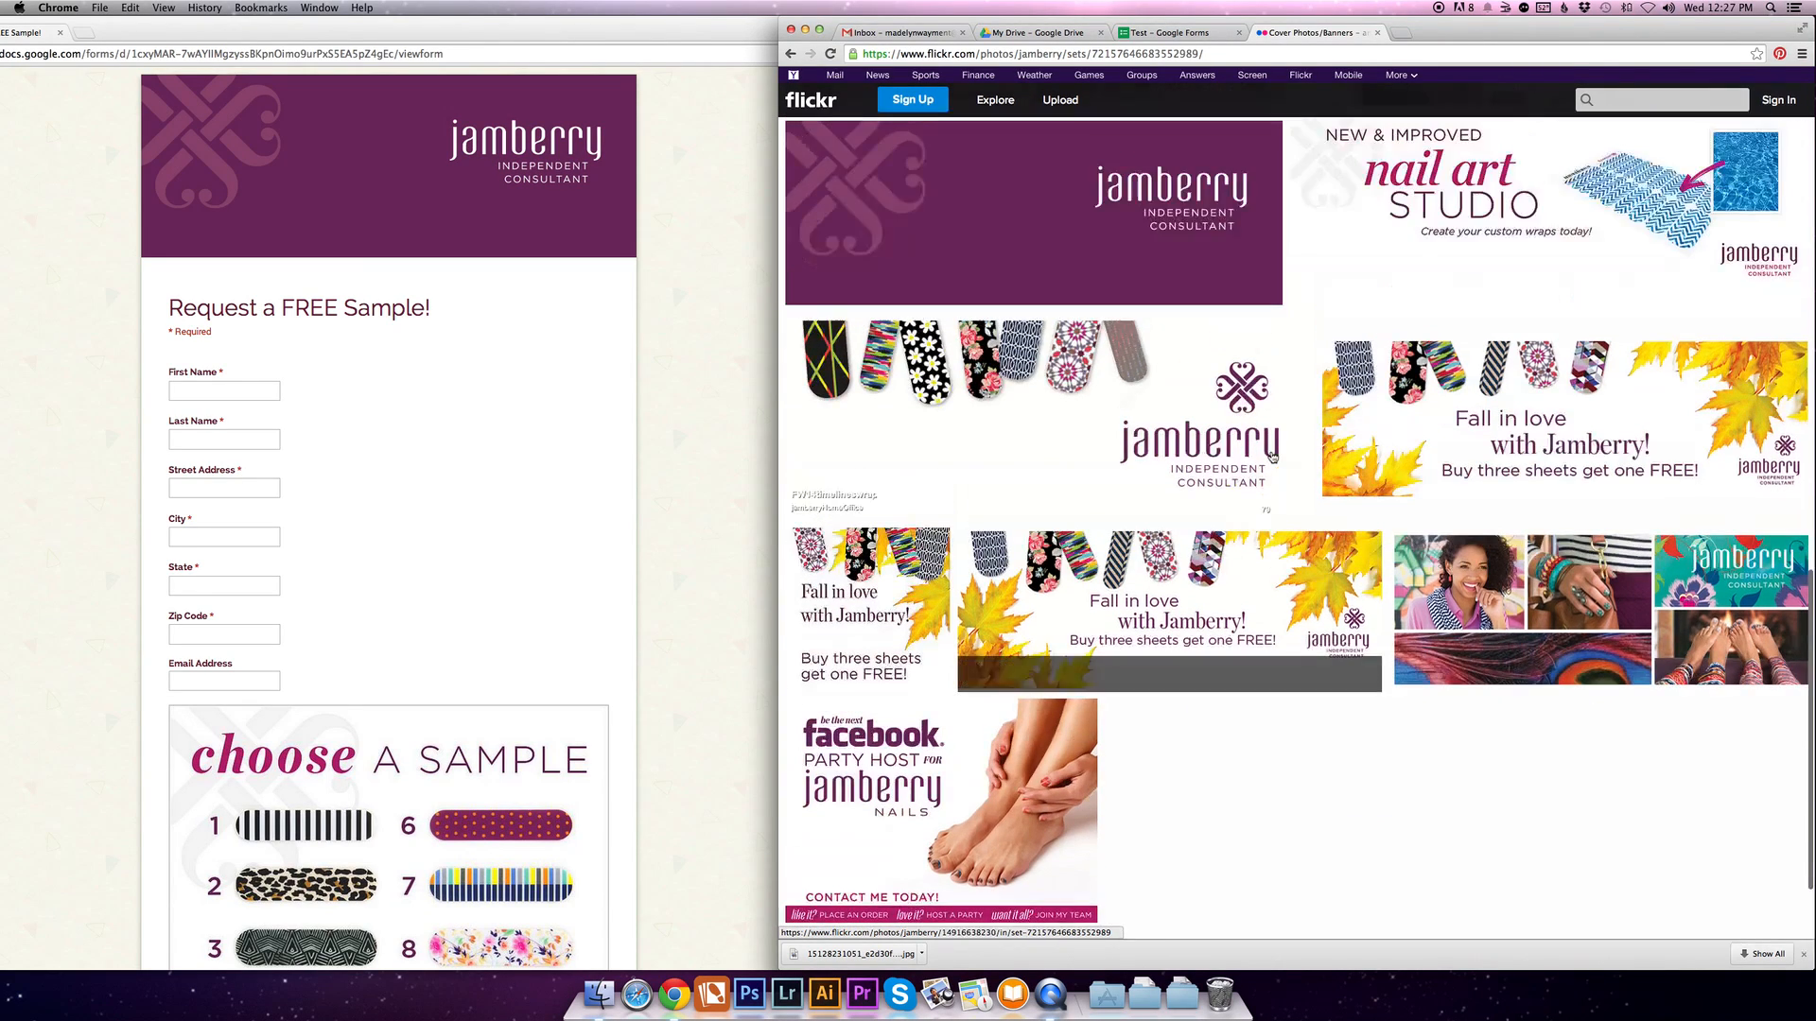
click(1103, 218)
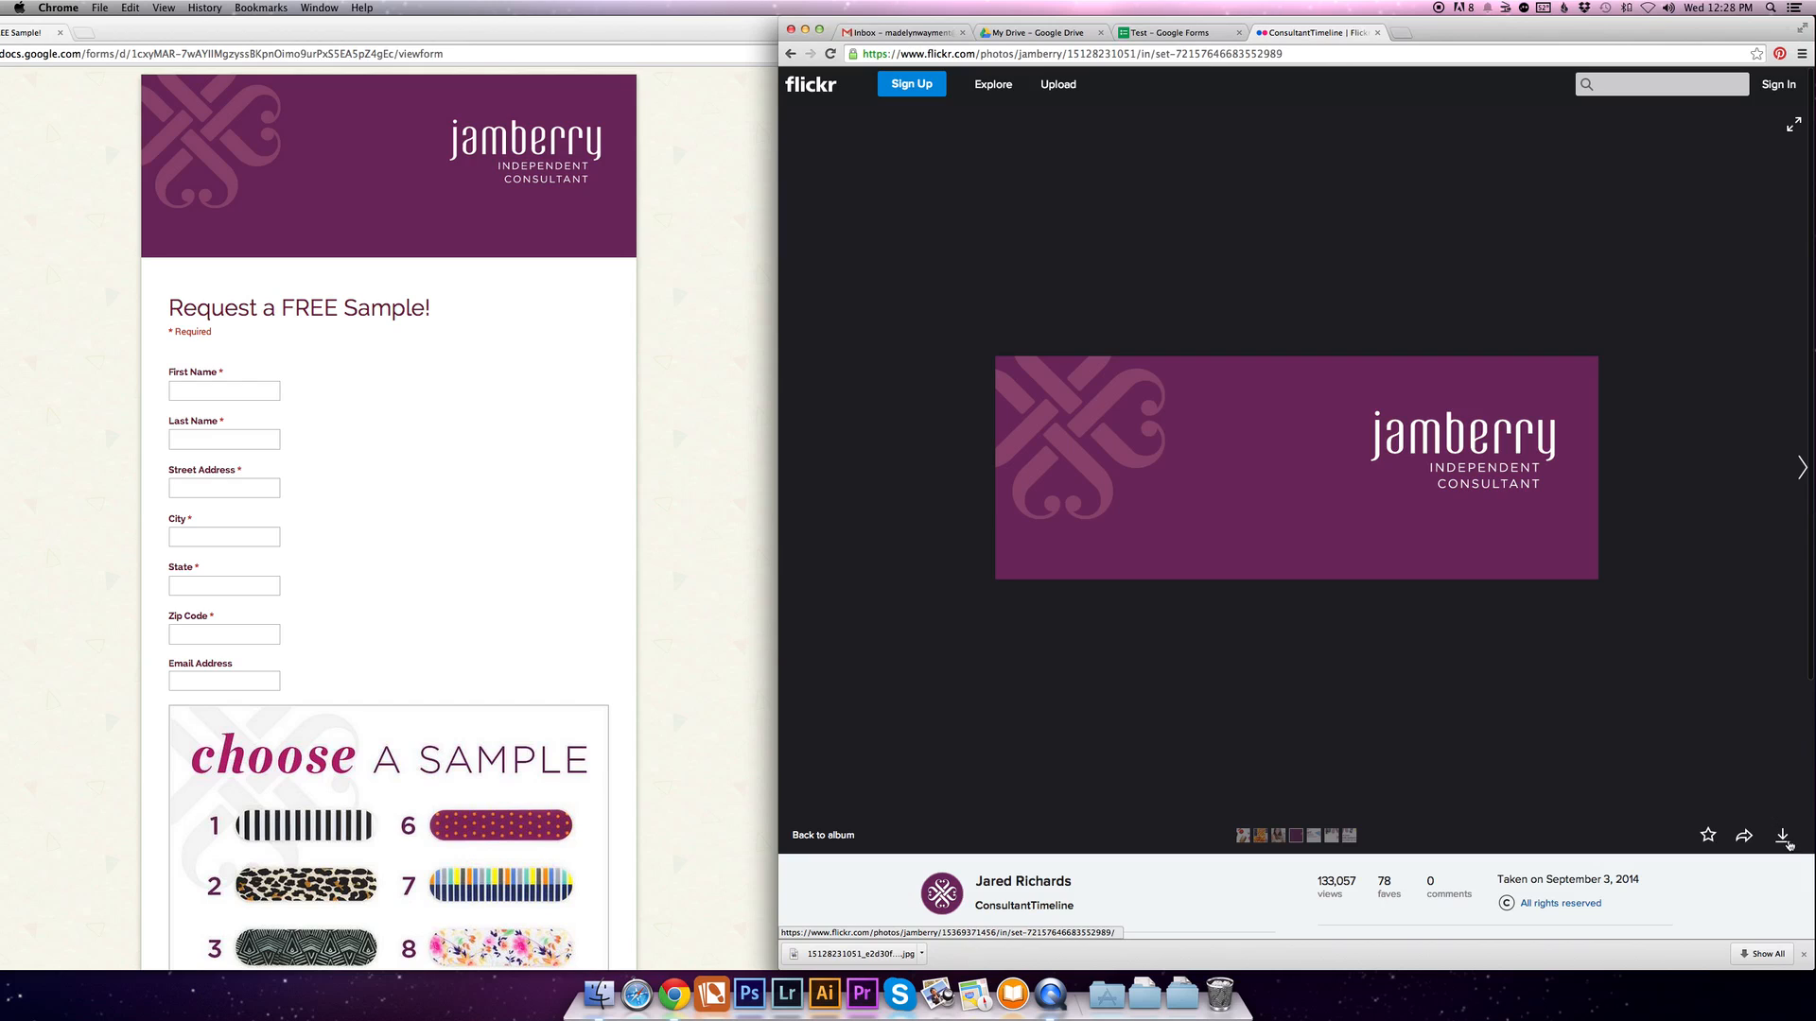
- Download the ConsultantTimeline banner in its original size (850 × 315) and save the file
click(1783, 839)
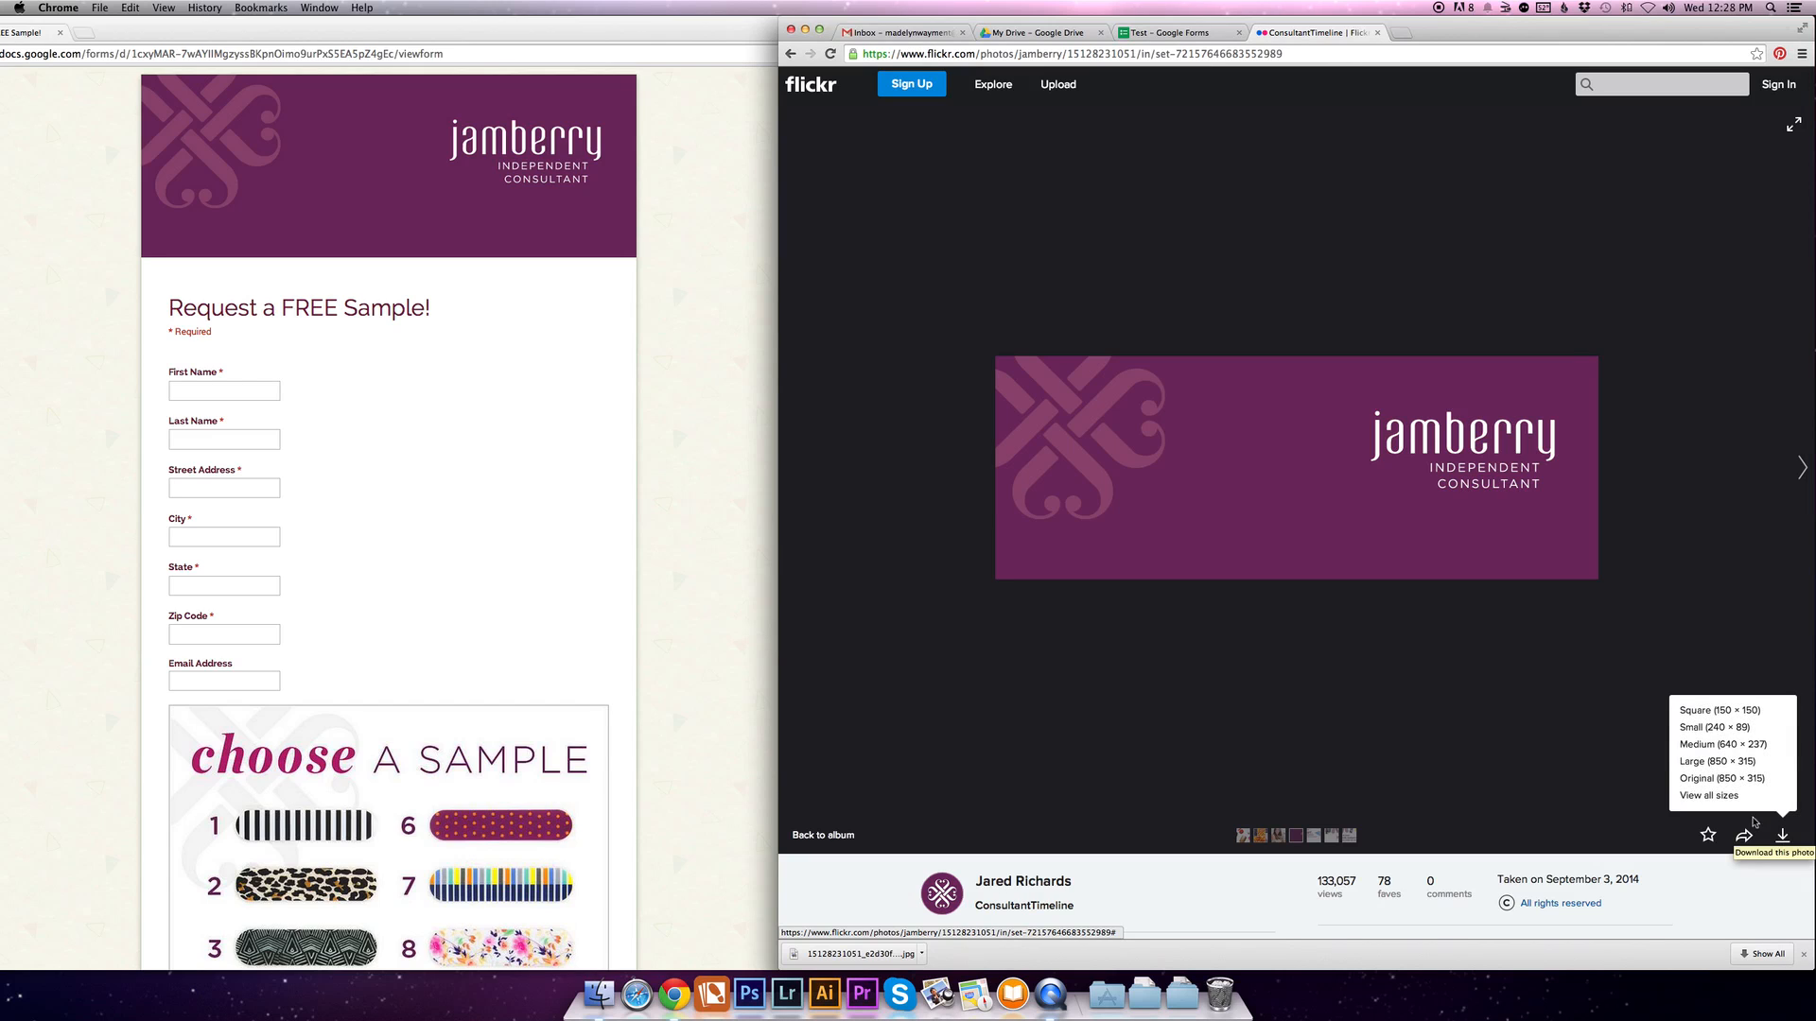
click(1733, 779)
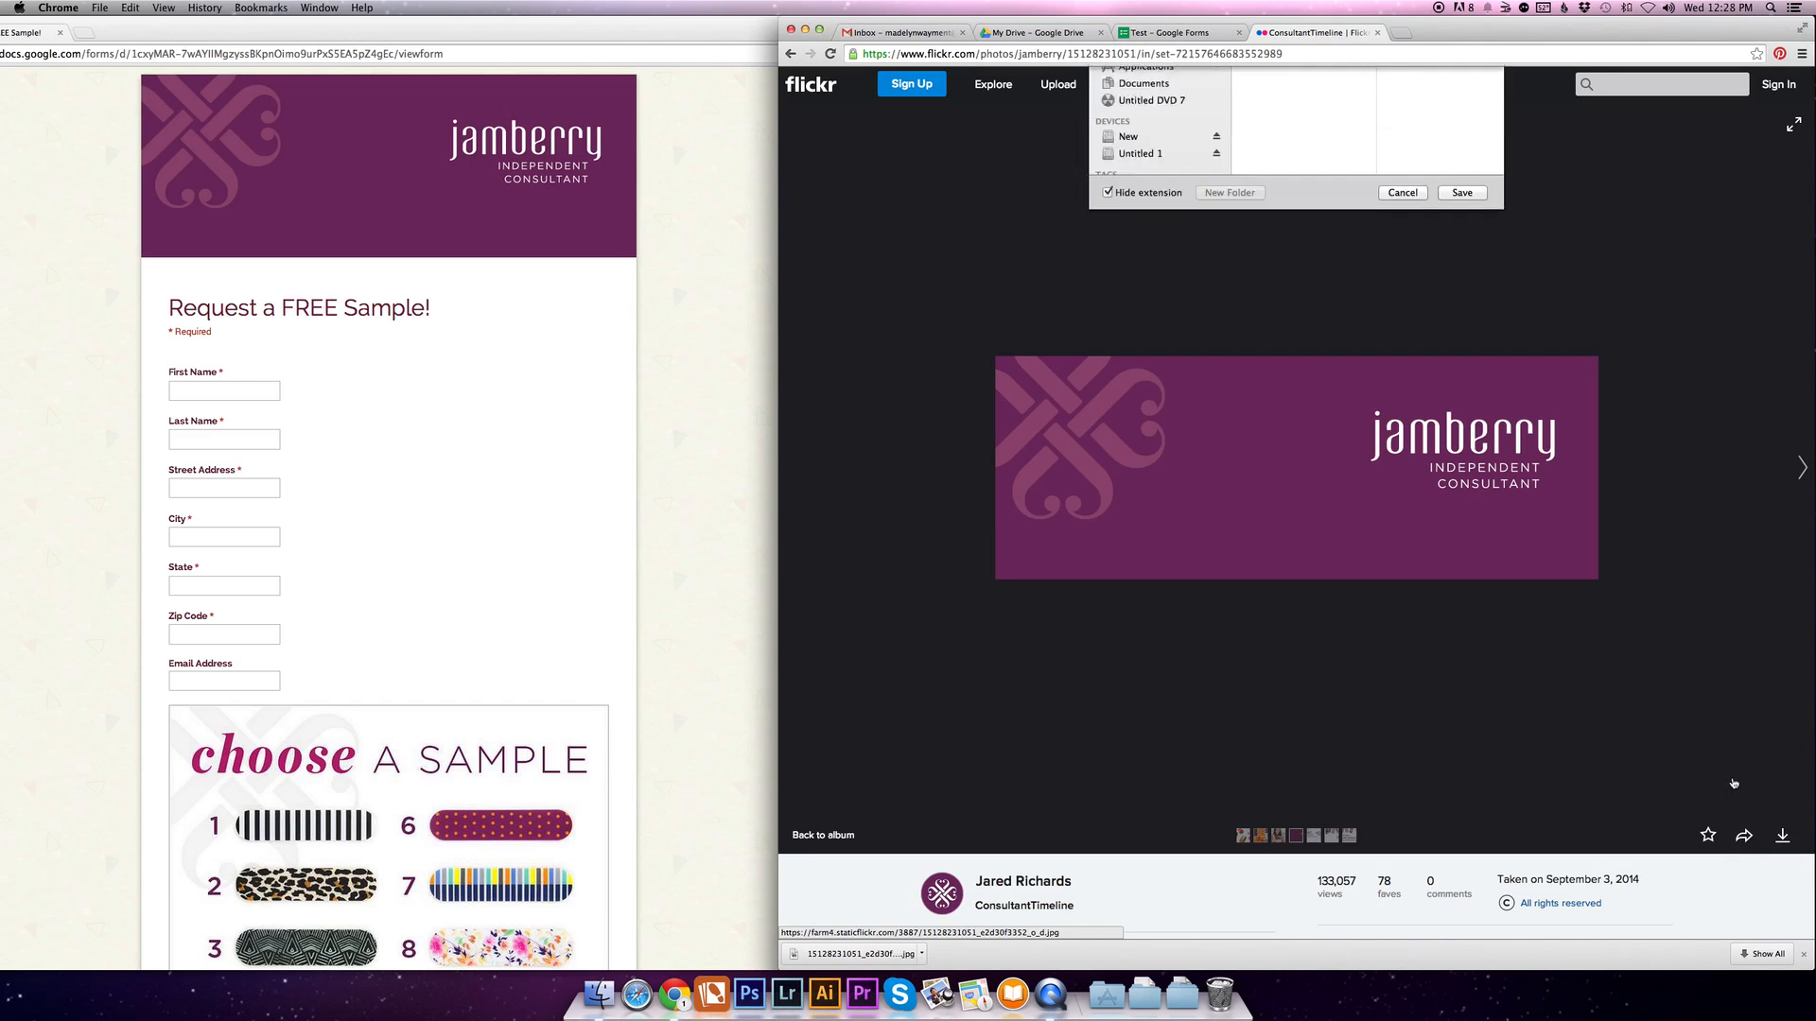
click(1480, 366)
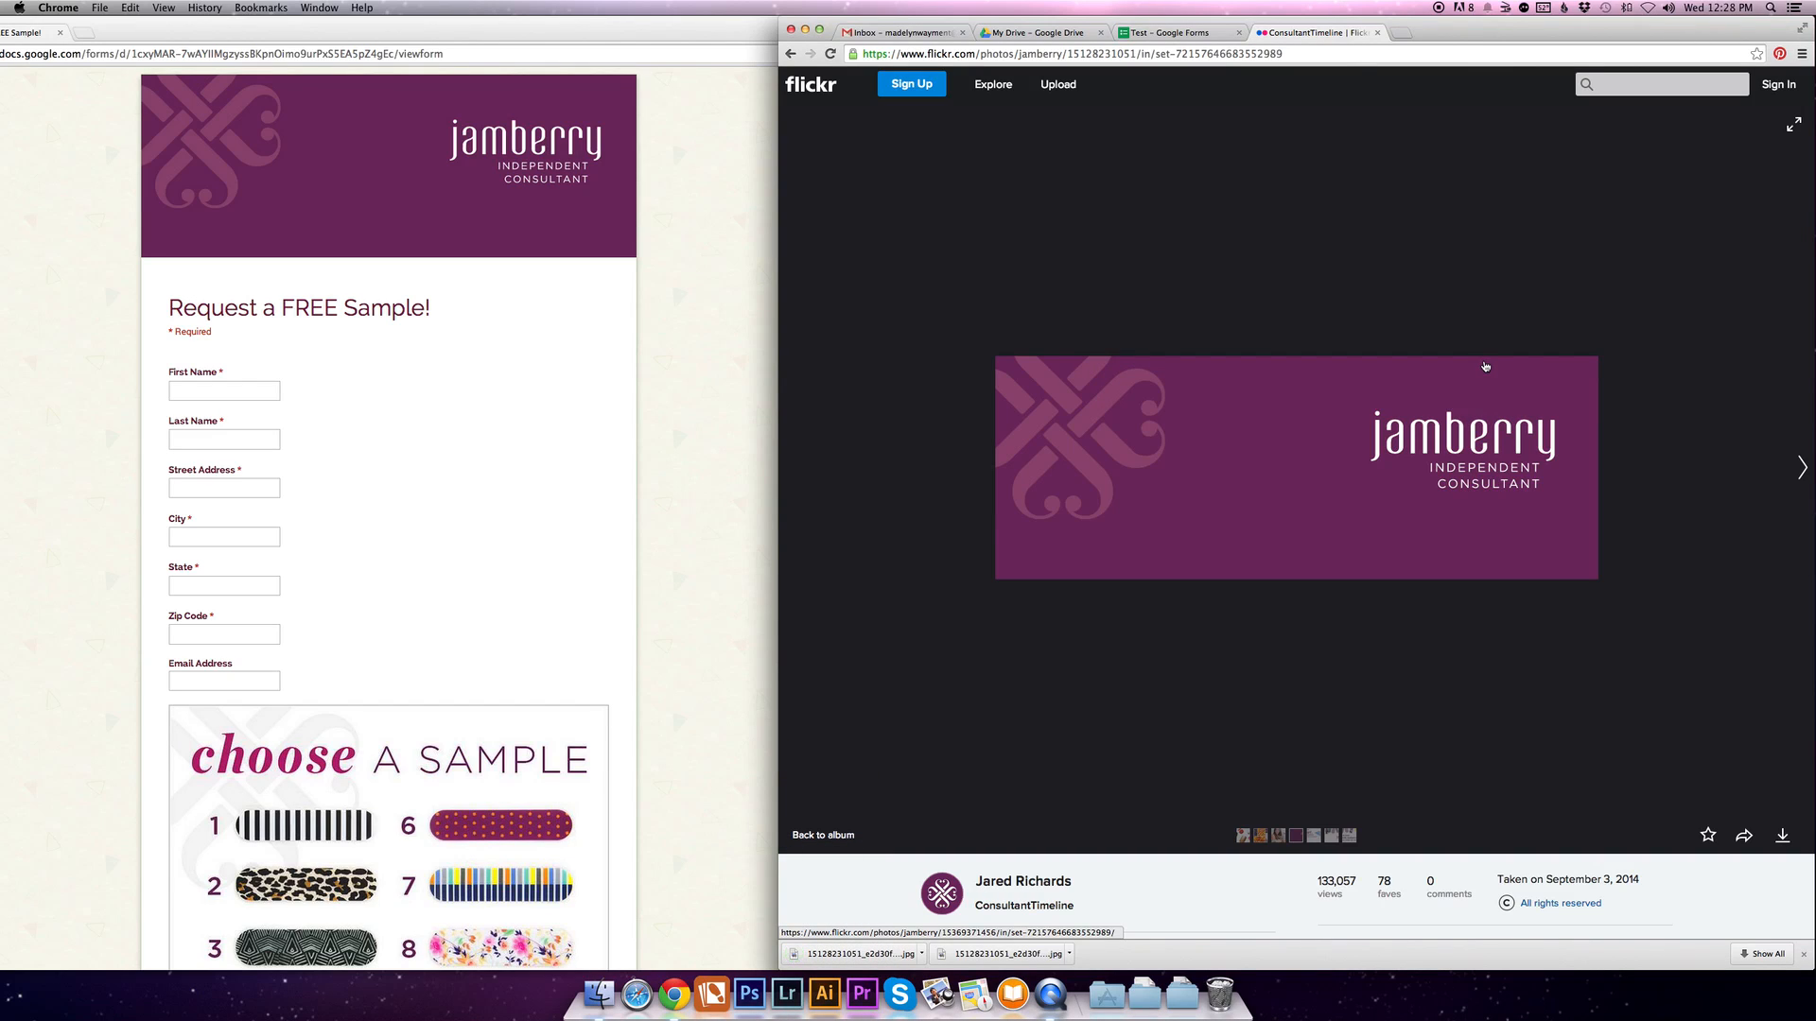
- Switch back to the Test form in Google Forms and replace its header image by uploading the downloaded Jamberry Independent Consultant banner from the desktop
click(1167, 34)
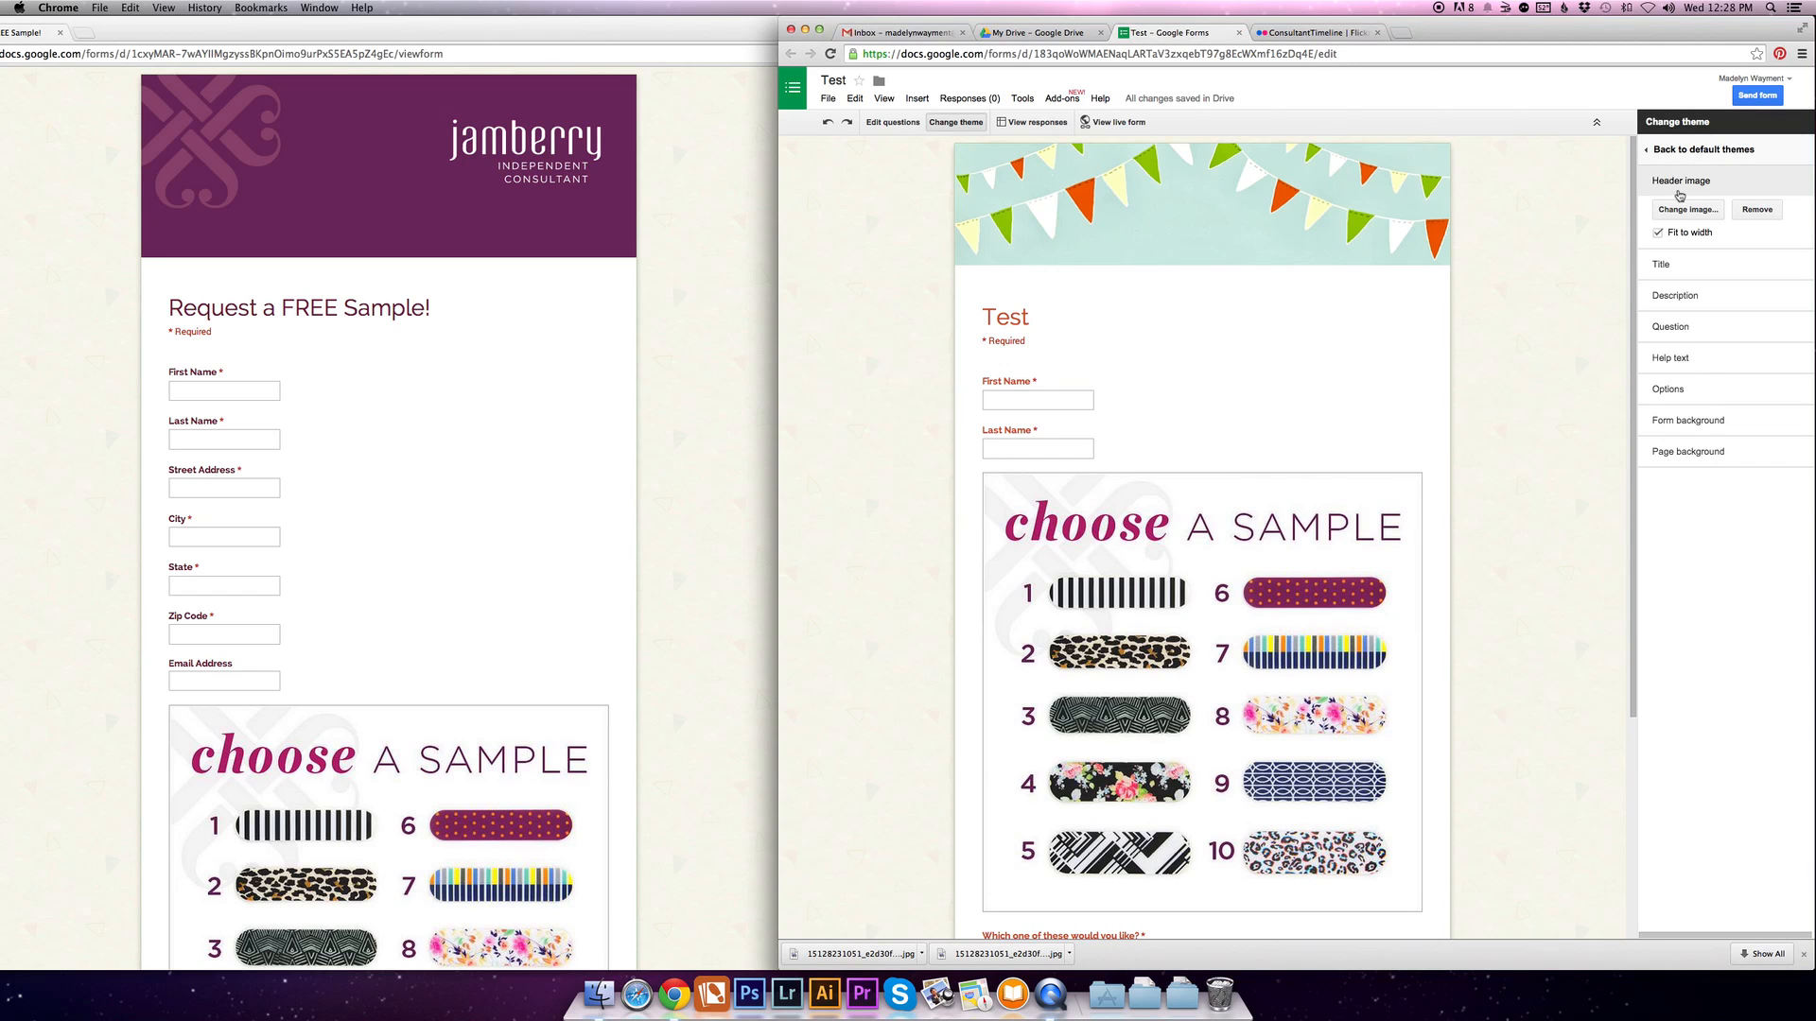
click(1688, 210)
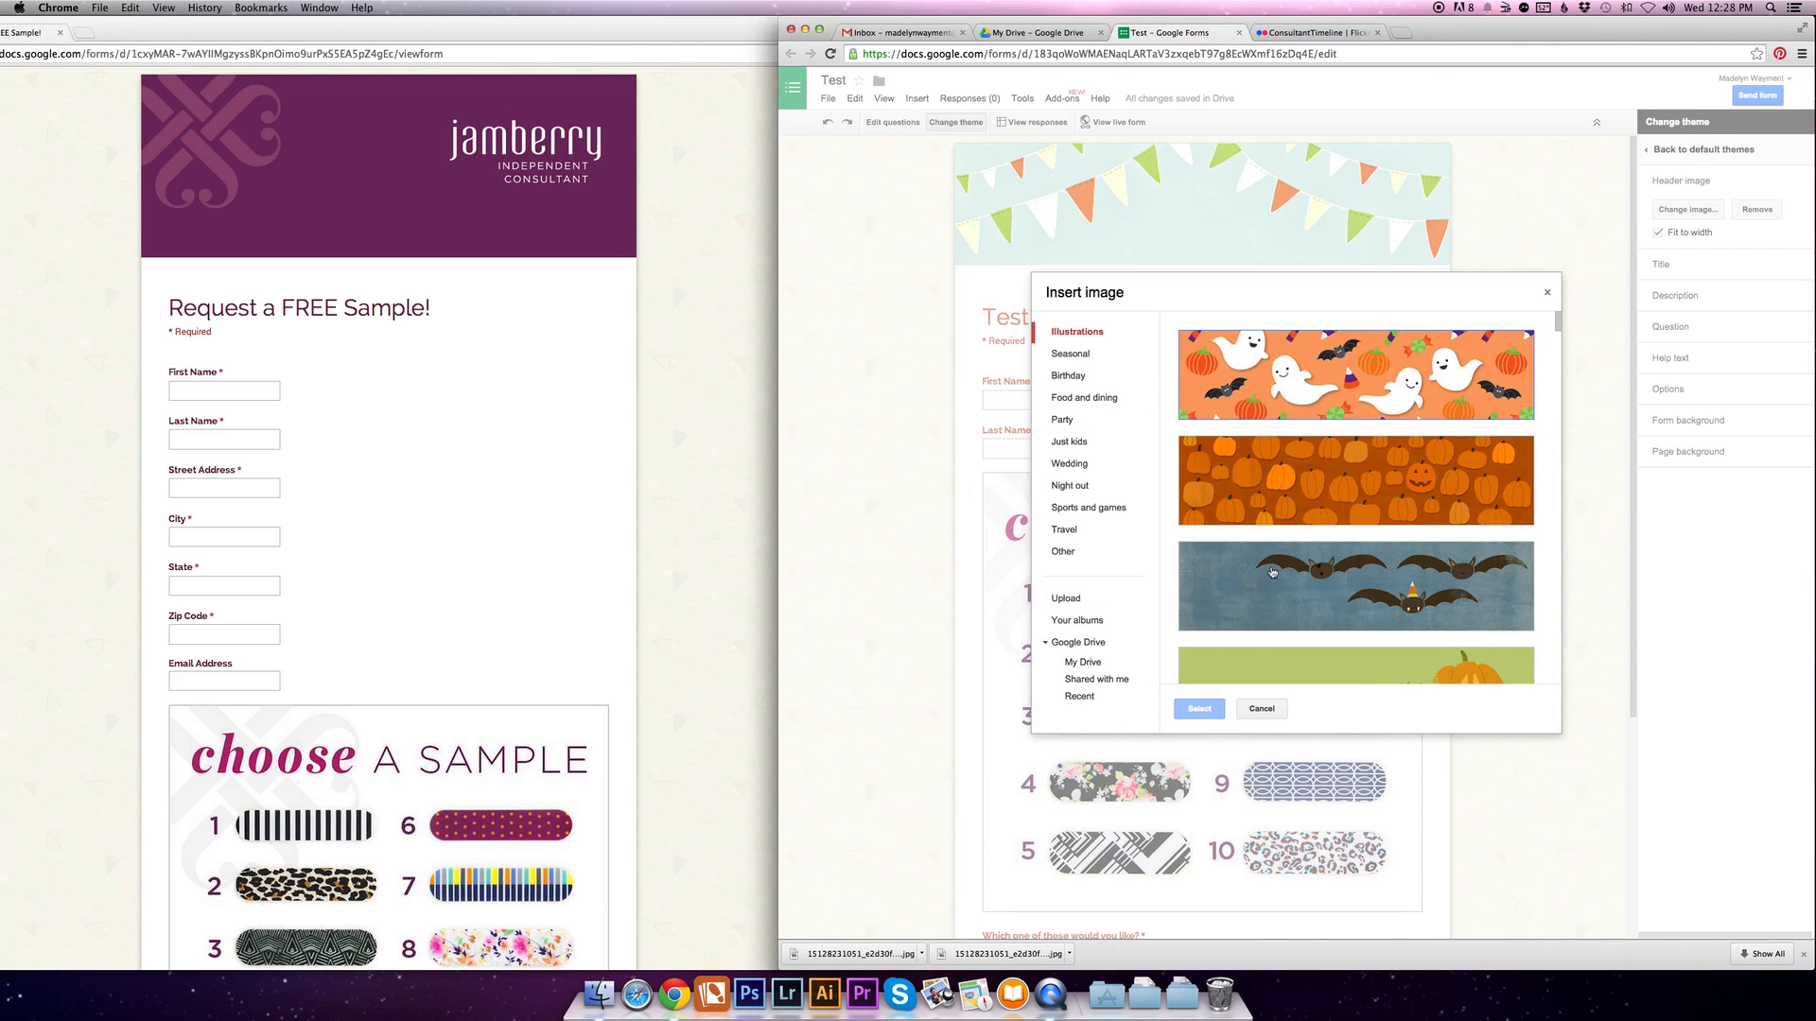
click(1074, 601)
drag(1666, 30, 1613, 30)
drag(1779, 203, 1373, 478)
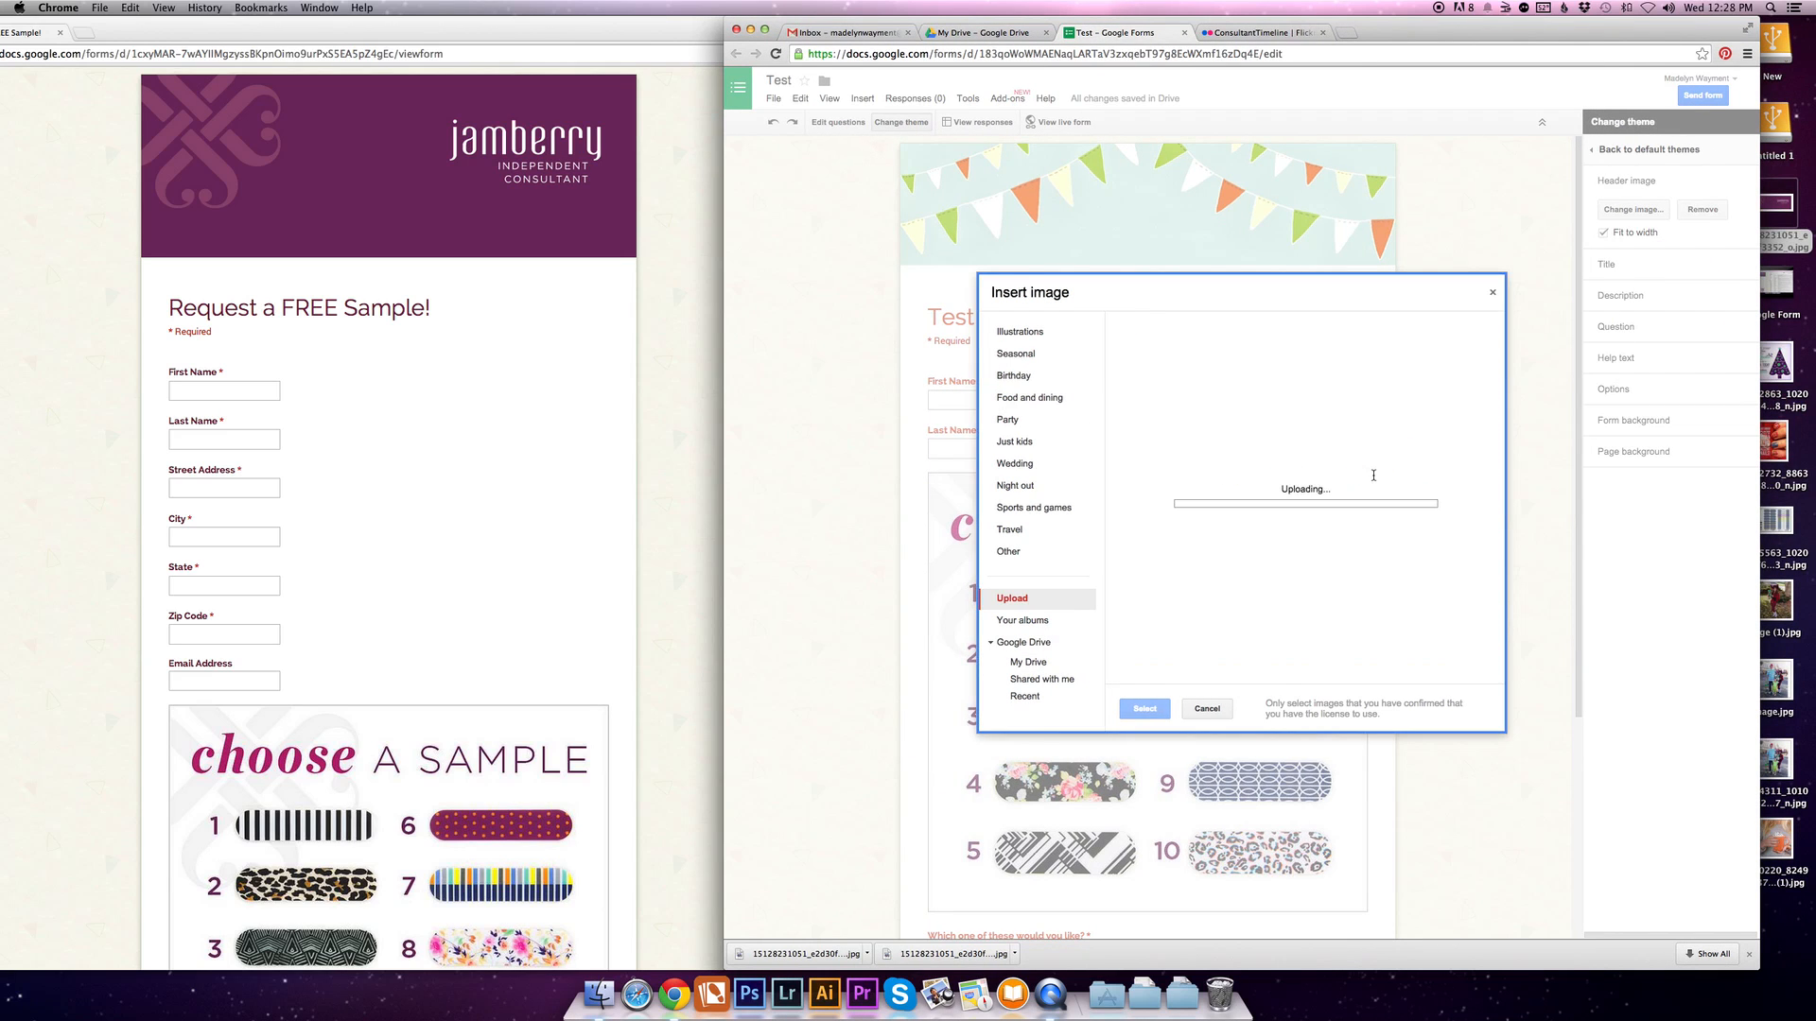
drag(1399, 33, 1454, 33)
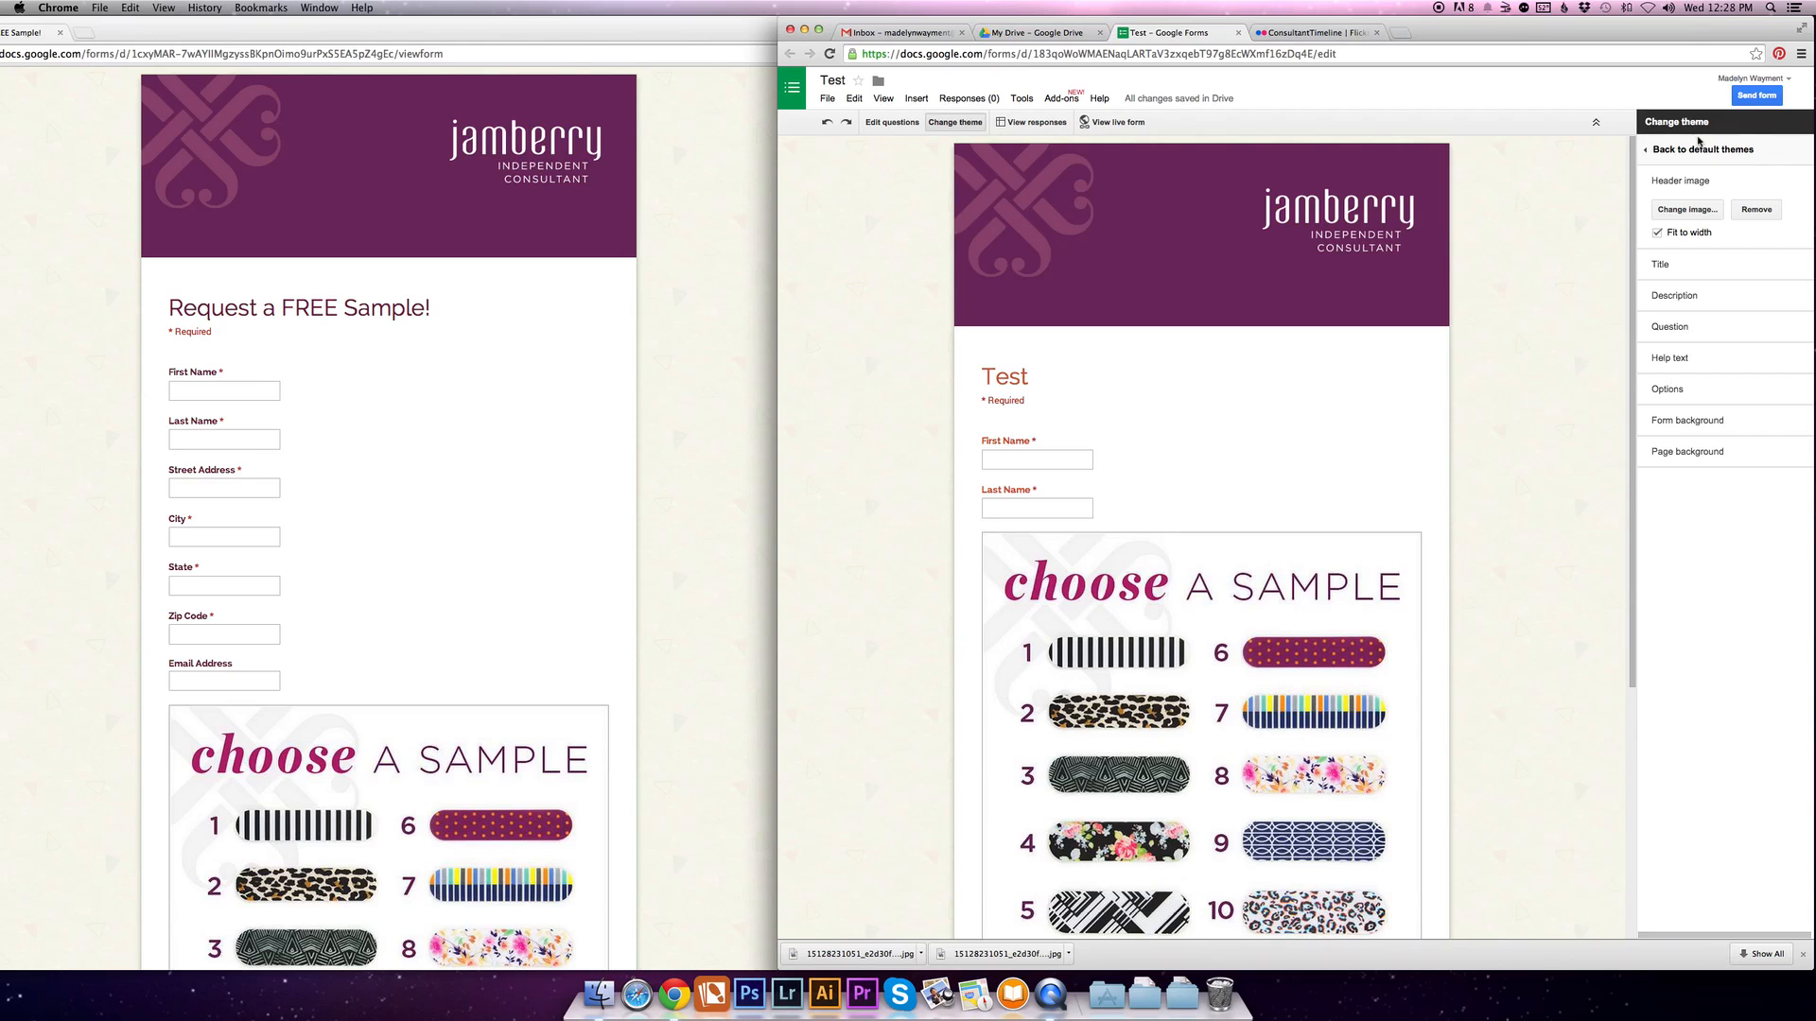
- View the live Test form from banner to submit area, and close the preview
click(1120, 124)
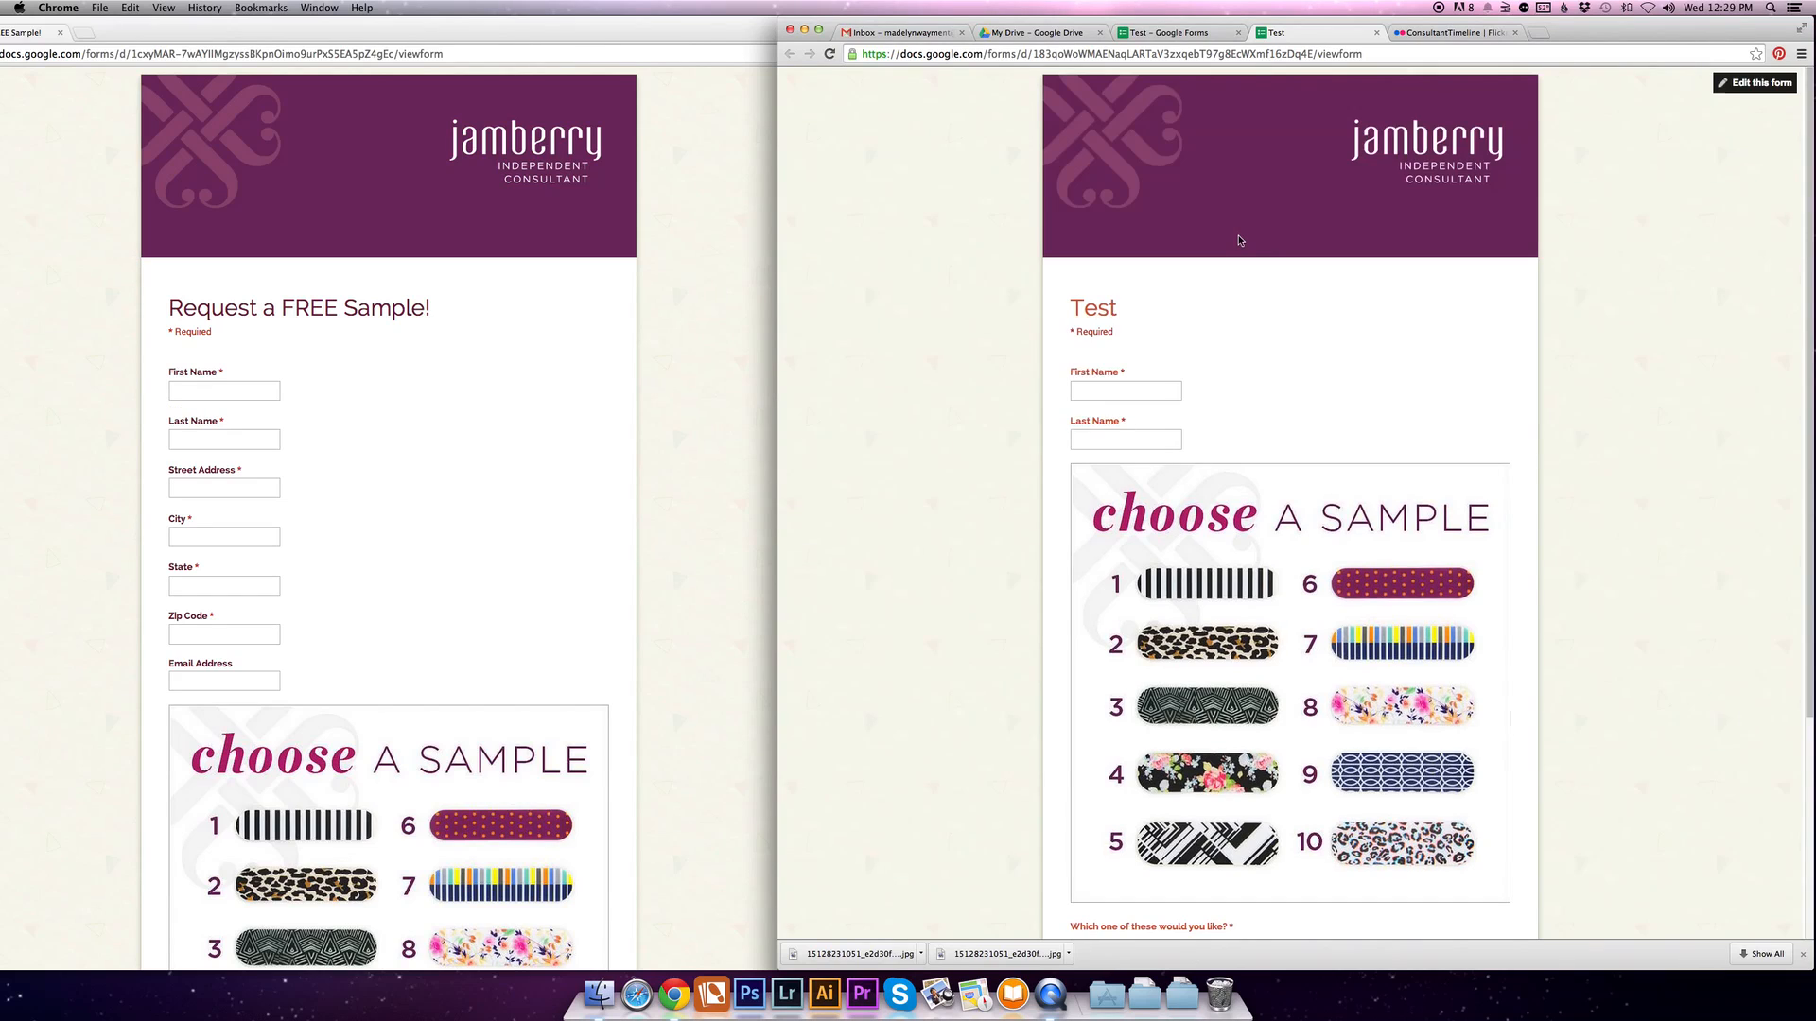
scroll(1240, 240, down, 5)
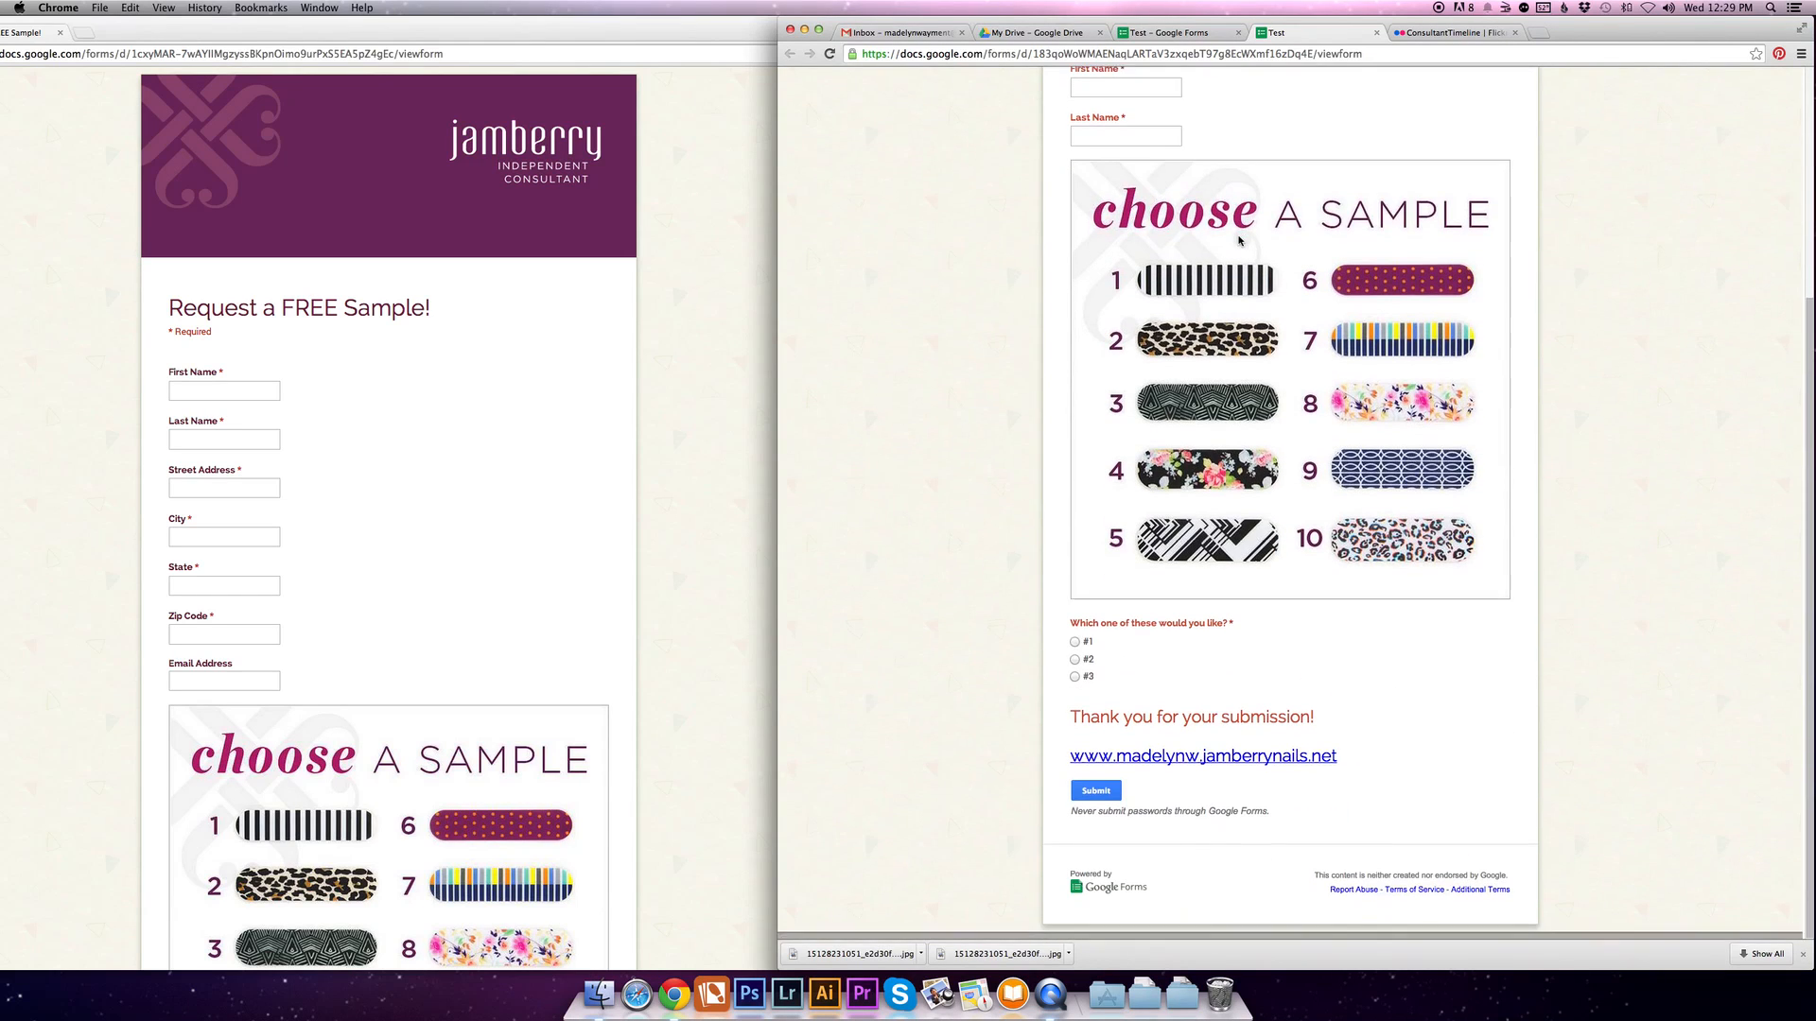
scroll(1240, 240, up, 5)
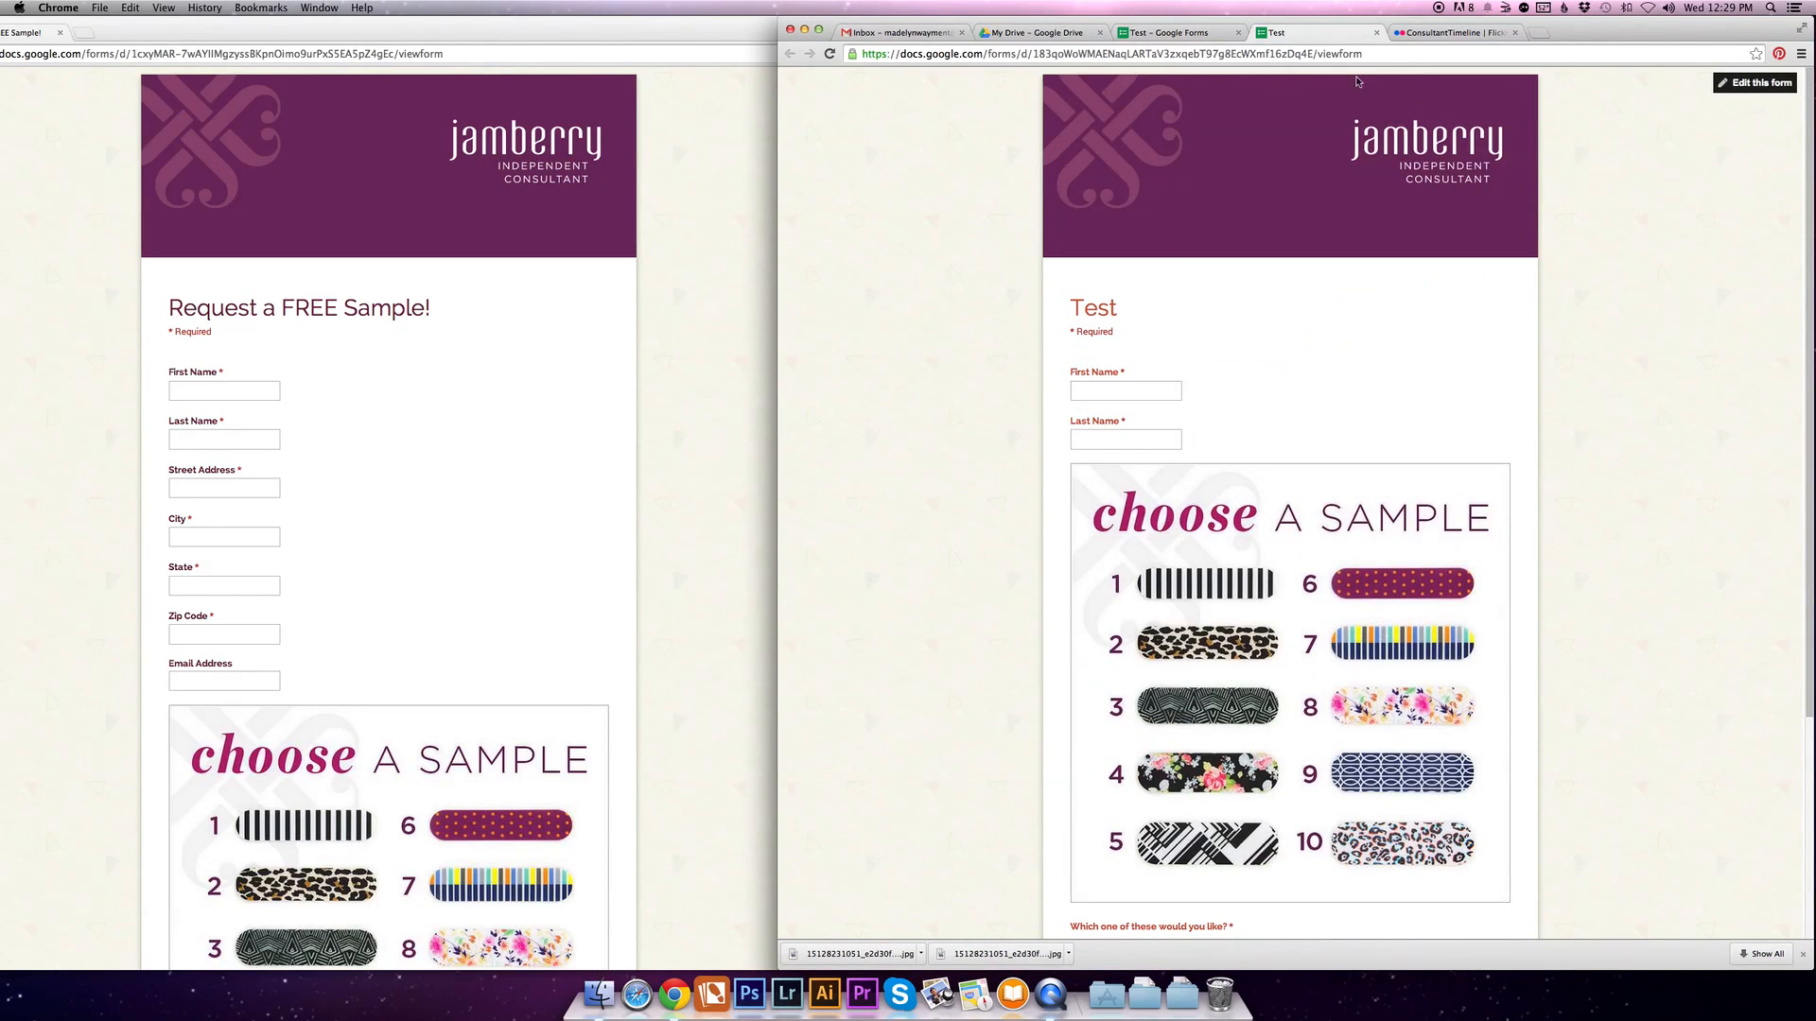
click(1377, 33)
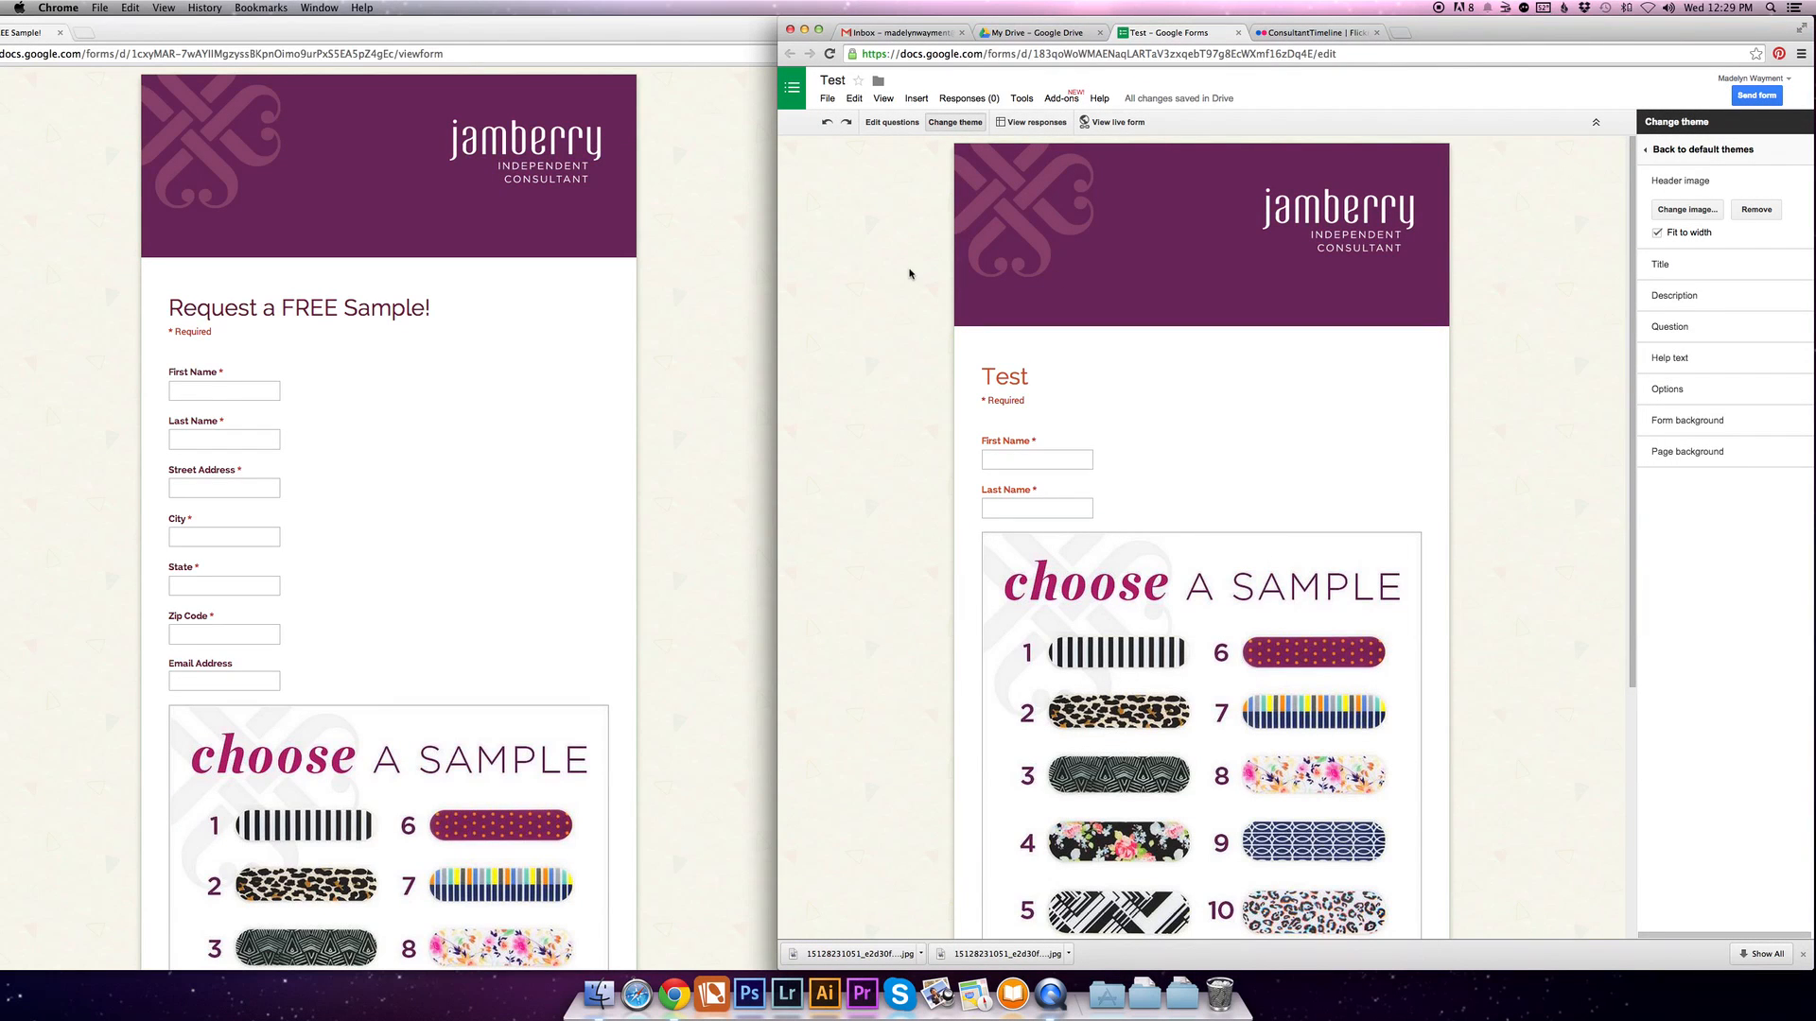
- Bring up the form's sharing link, convert it to a short URL, and close the send dialog
click(1756, 96)
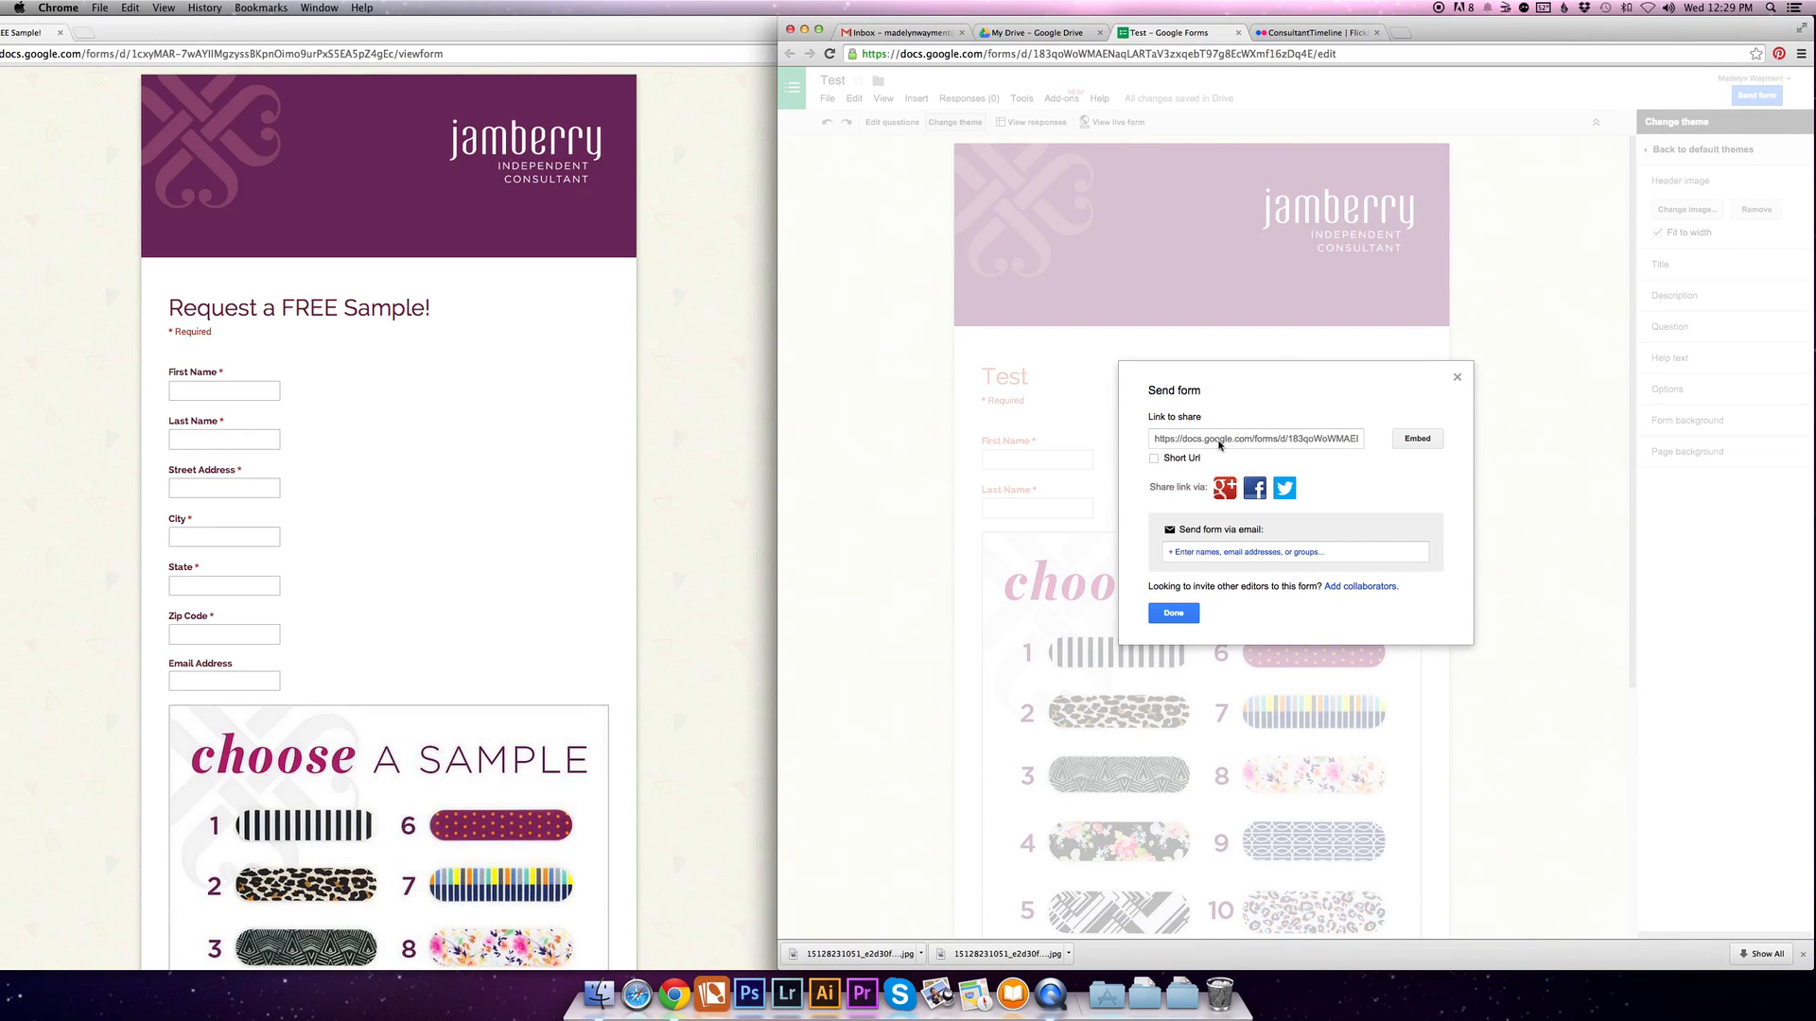
click(1153, 459)
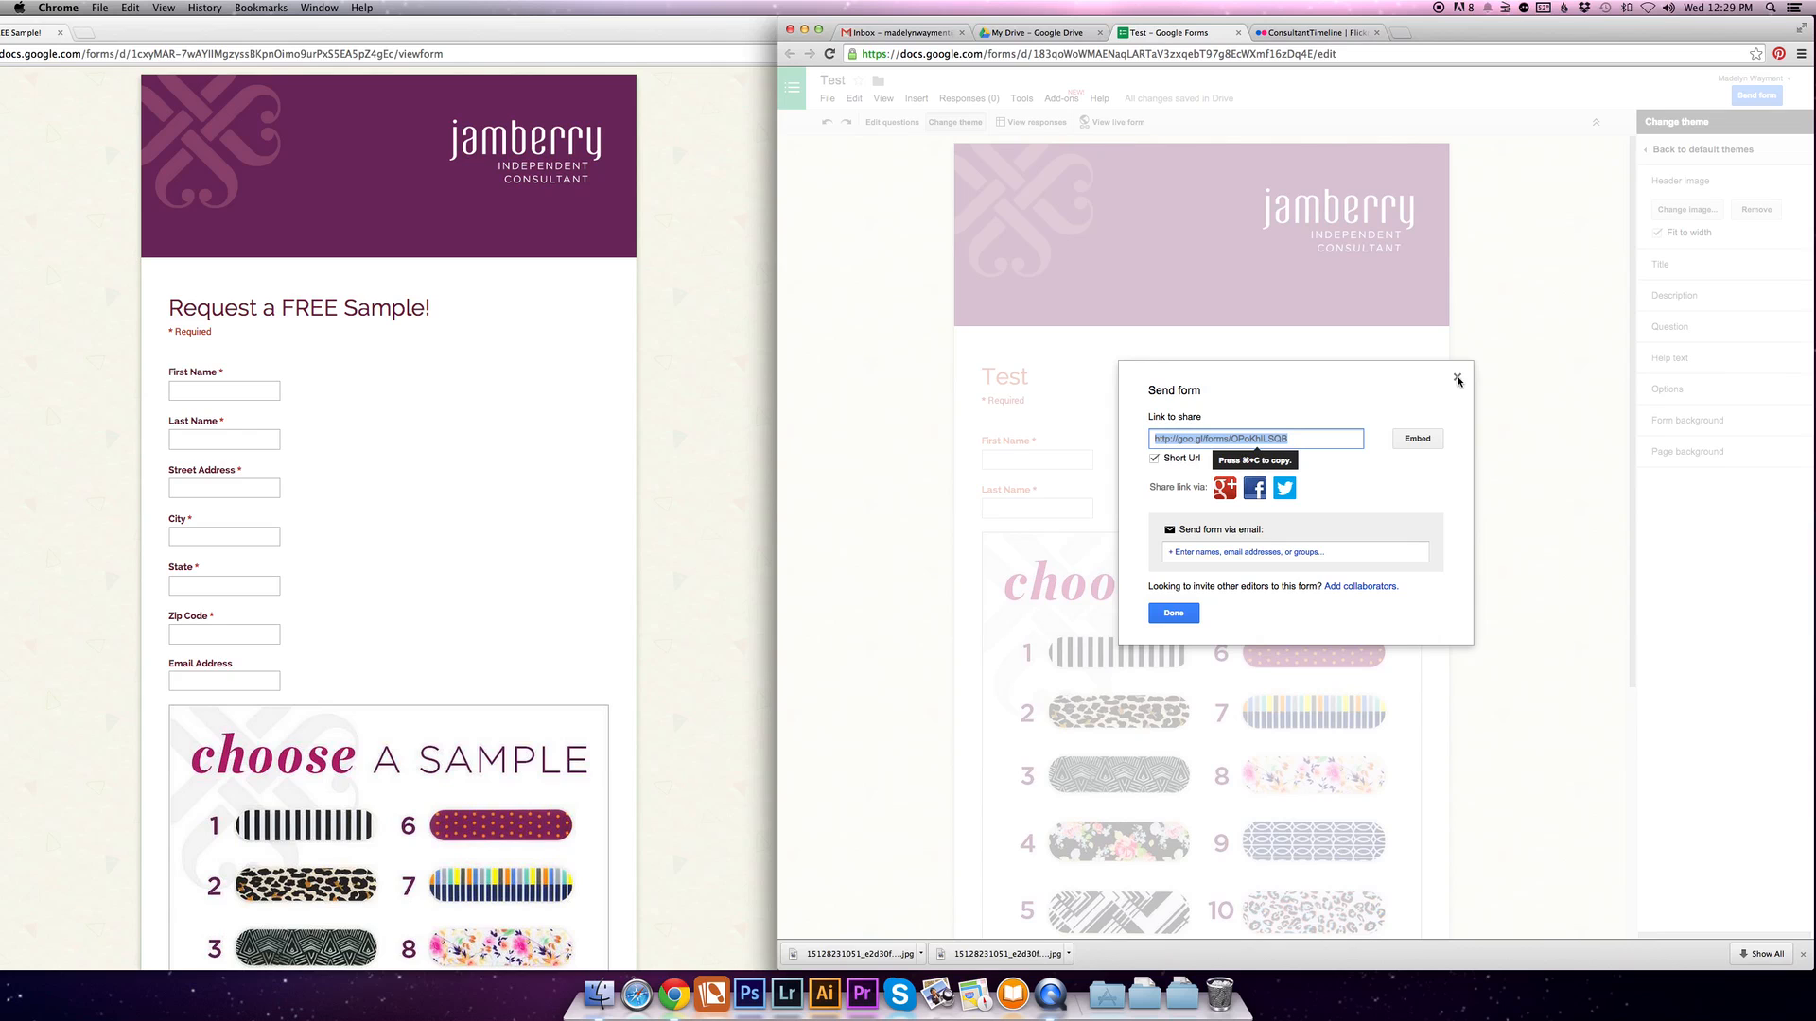
click(1457, 379)
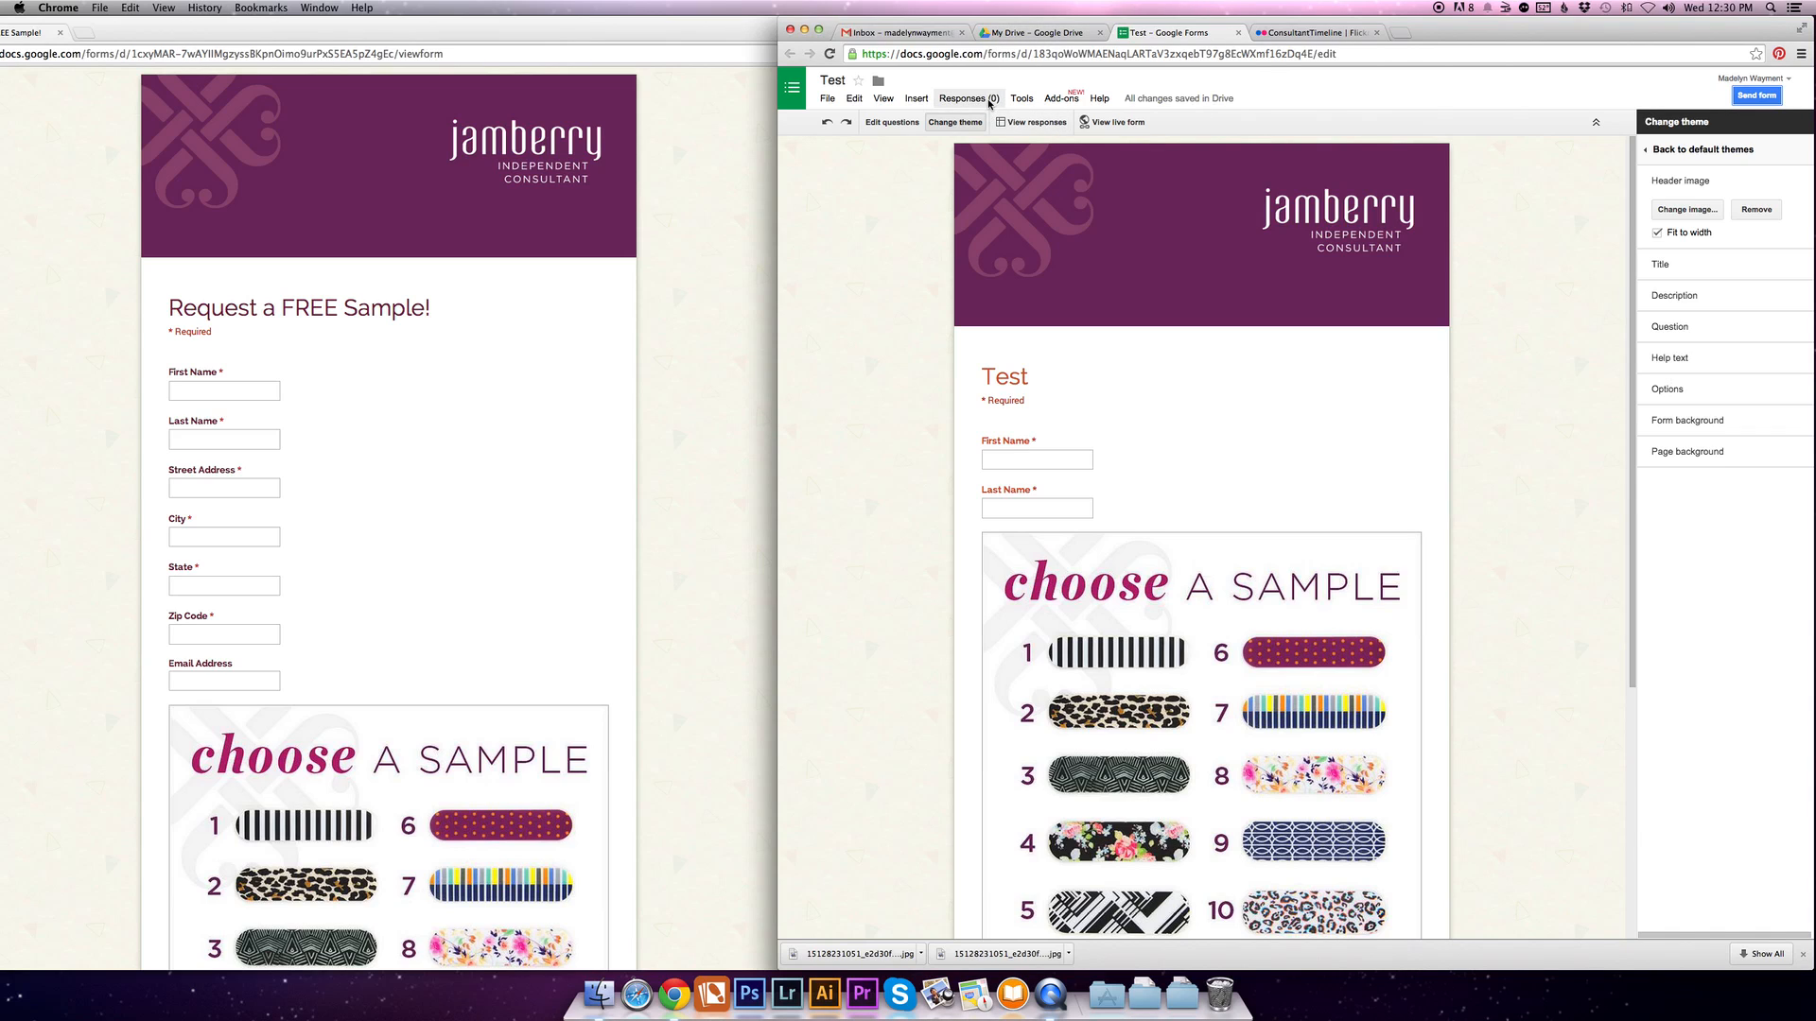
- View the form's response spreadsheet, and look for the Test form and its Test (Responses) file in My Drive
click(1019, 123)
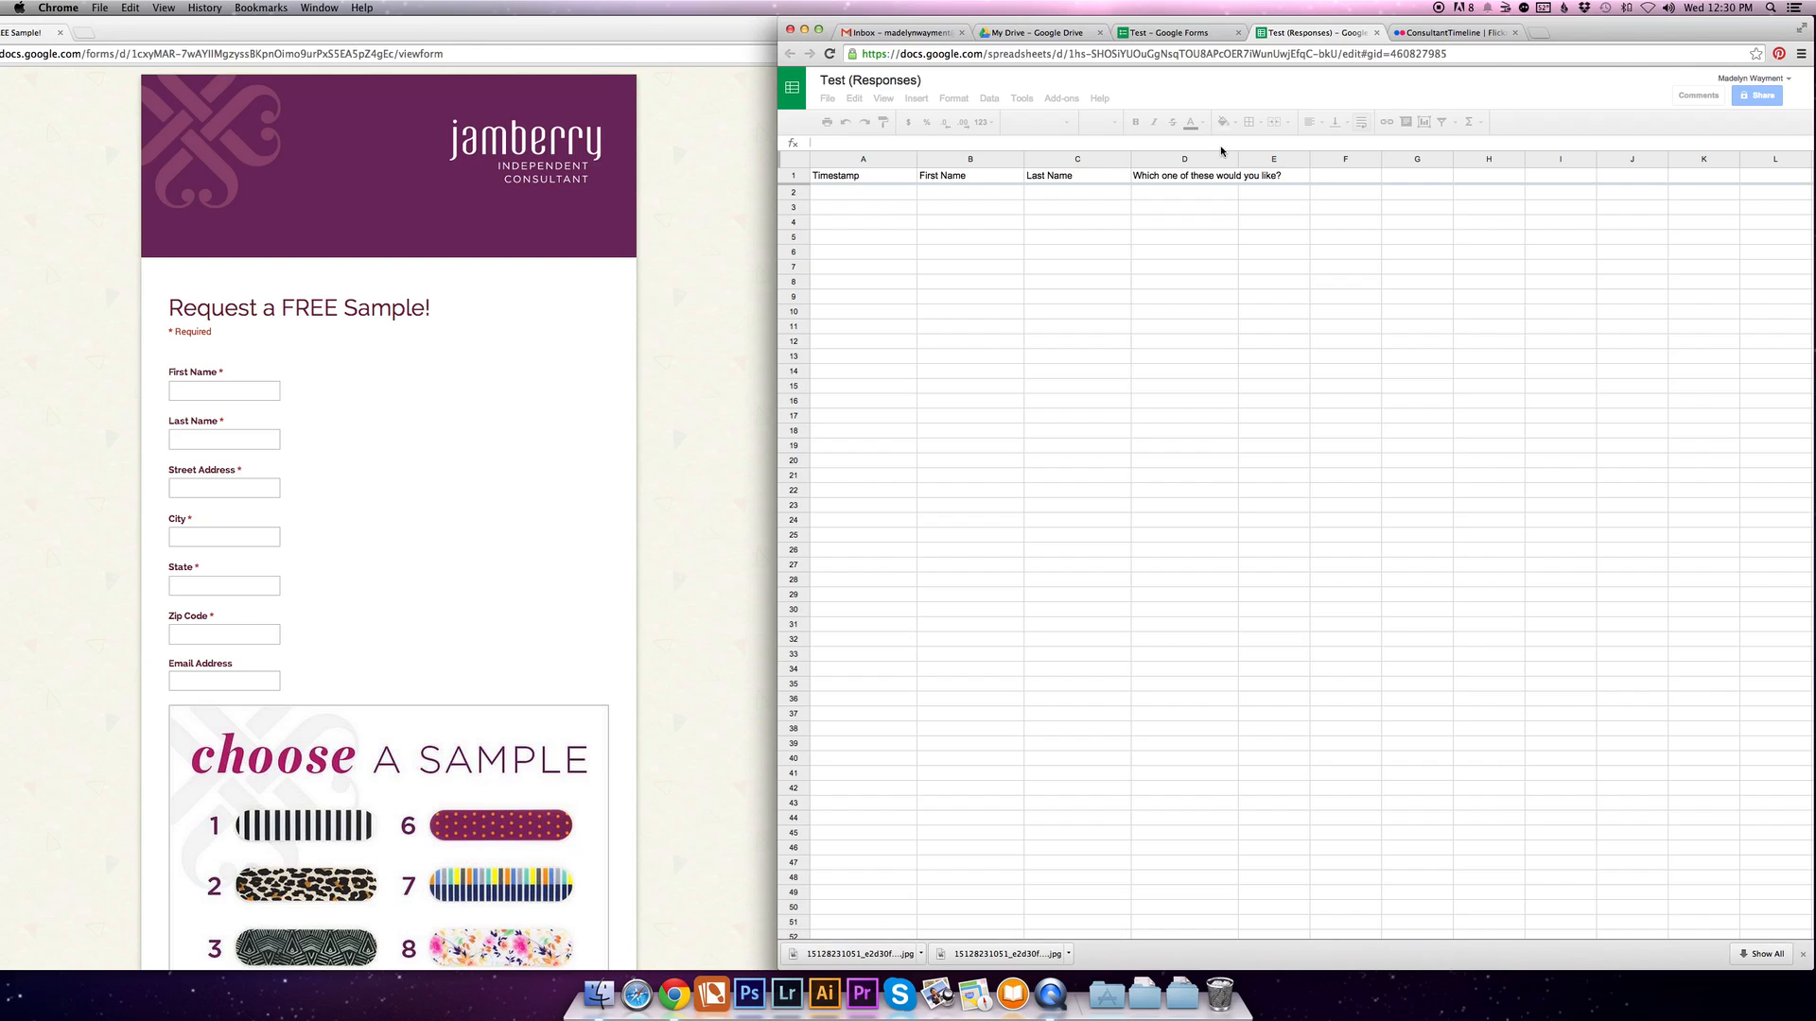
click(1020, 35)
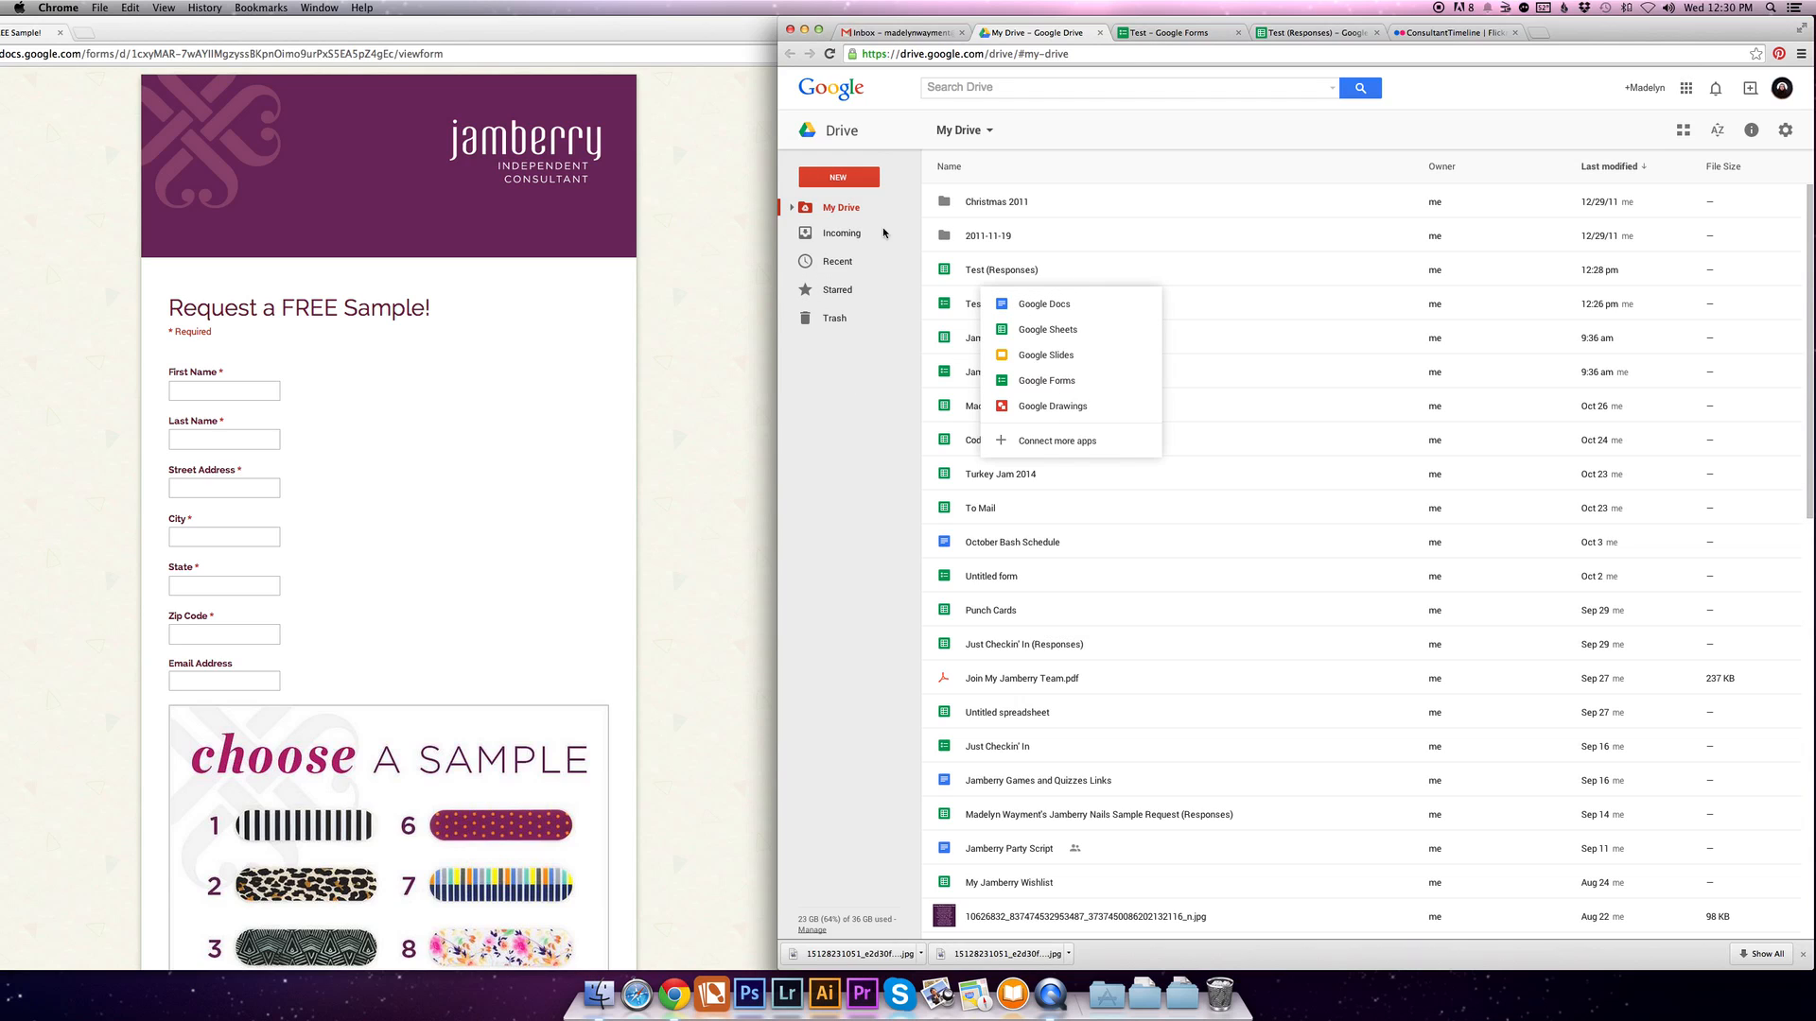
scroll(1004, 237, down, 2)
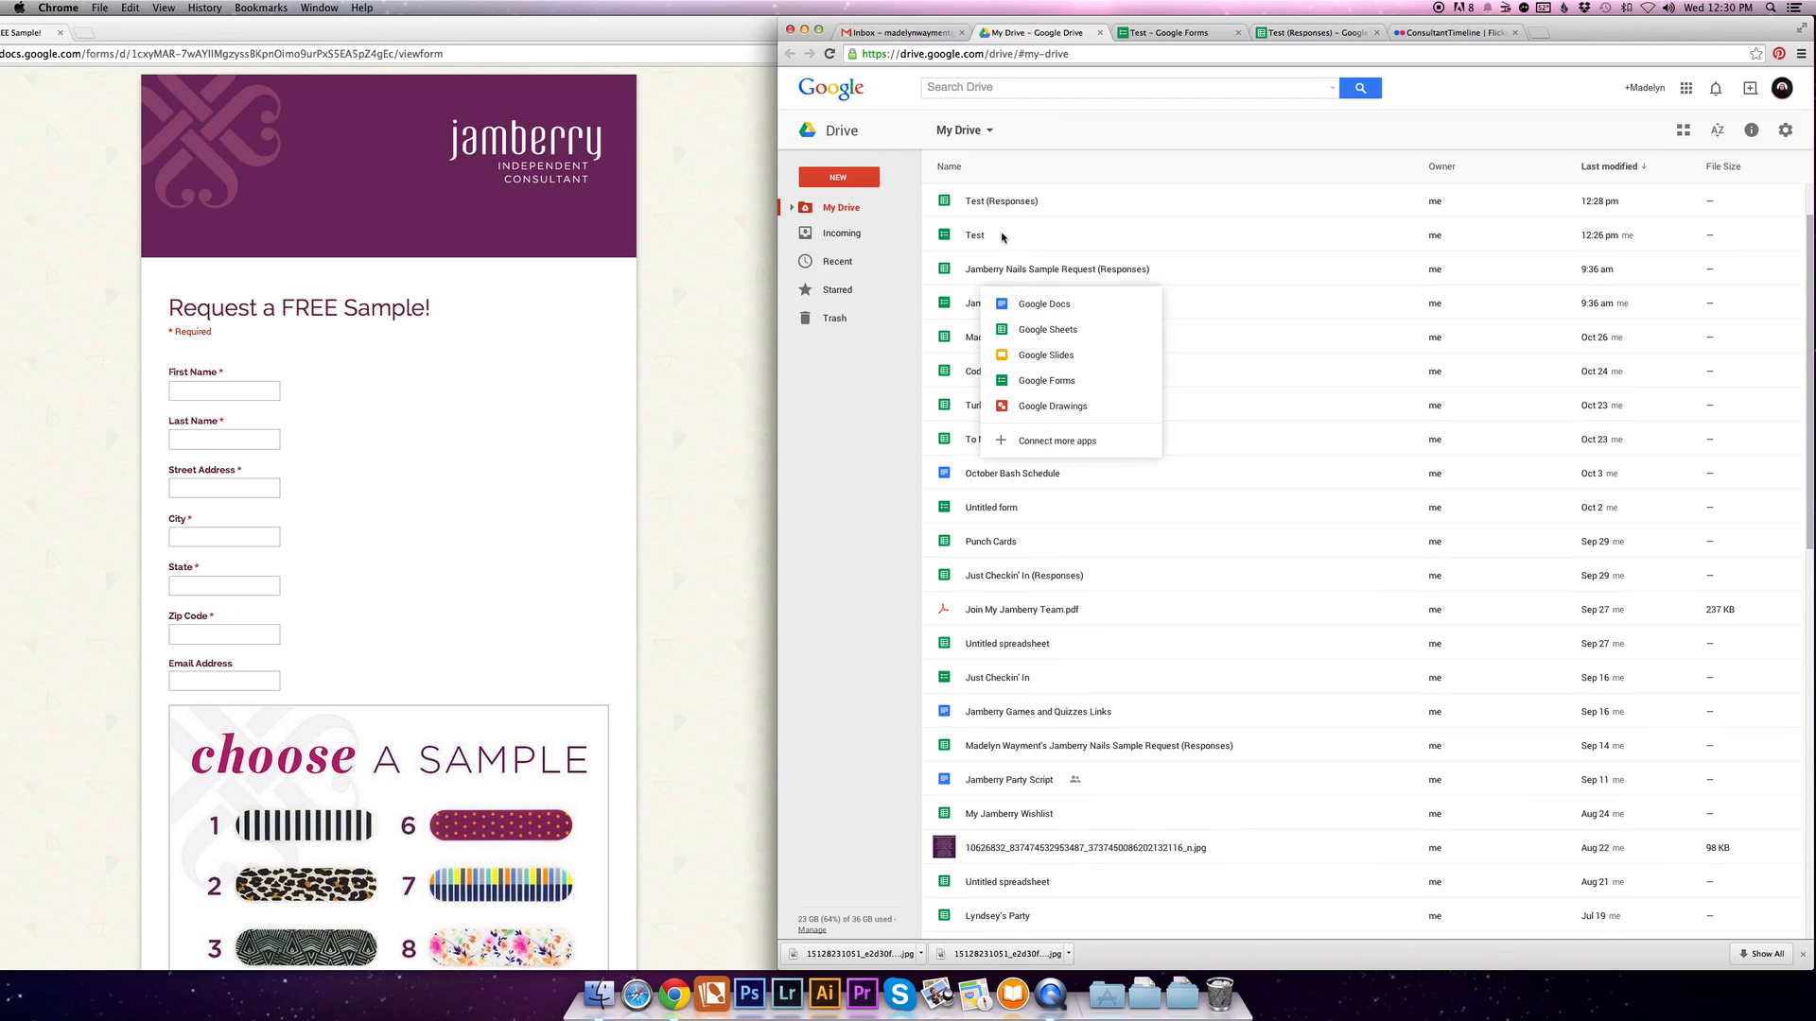
scroll(957, 269, up, 3)
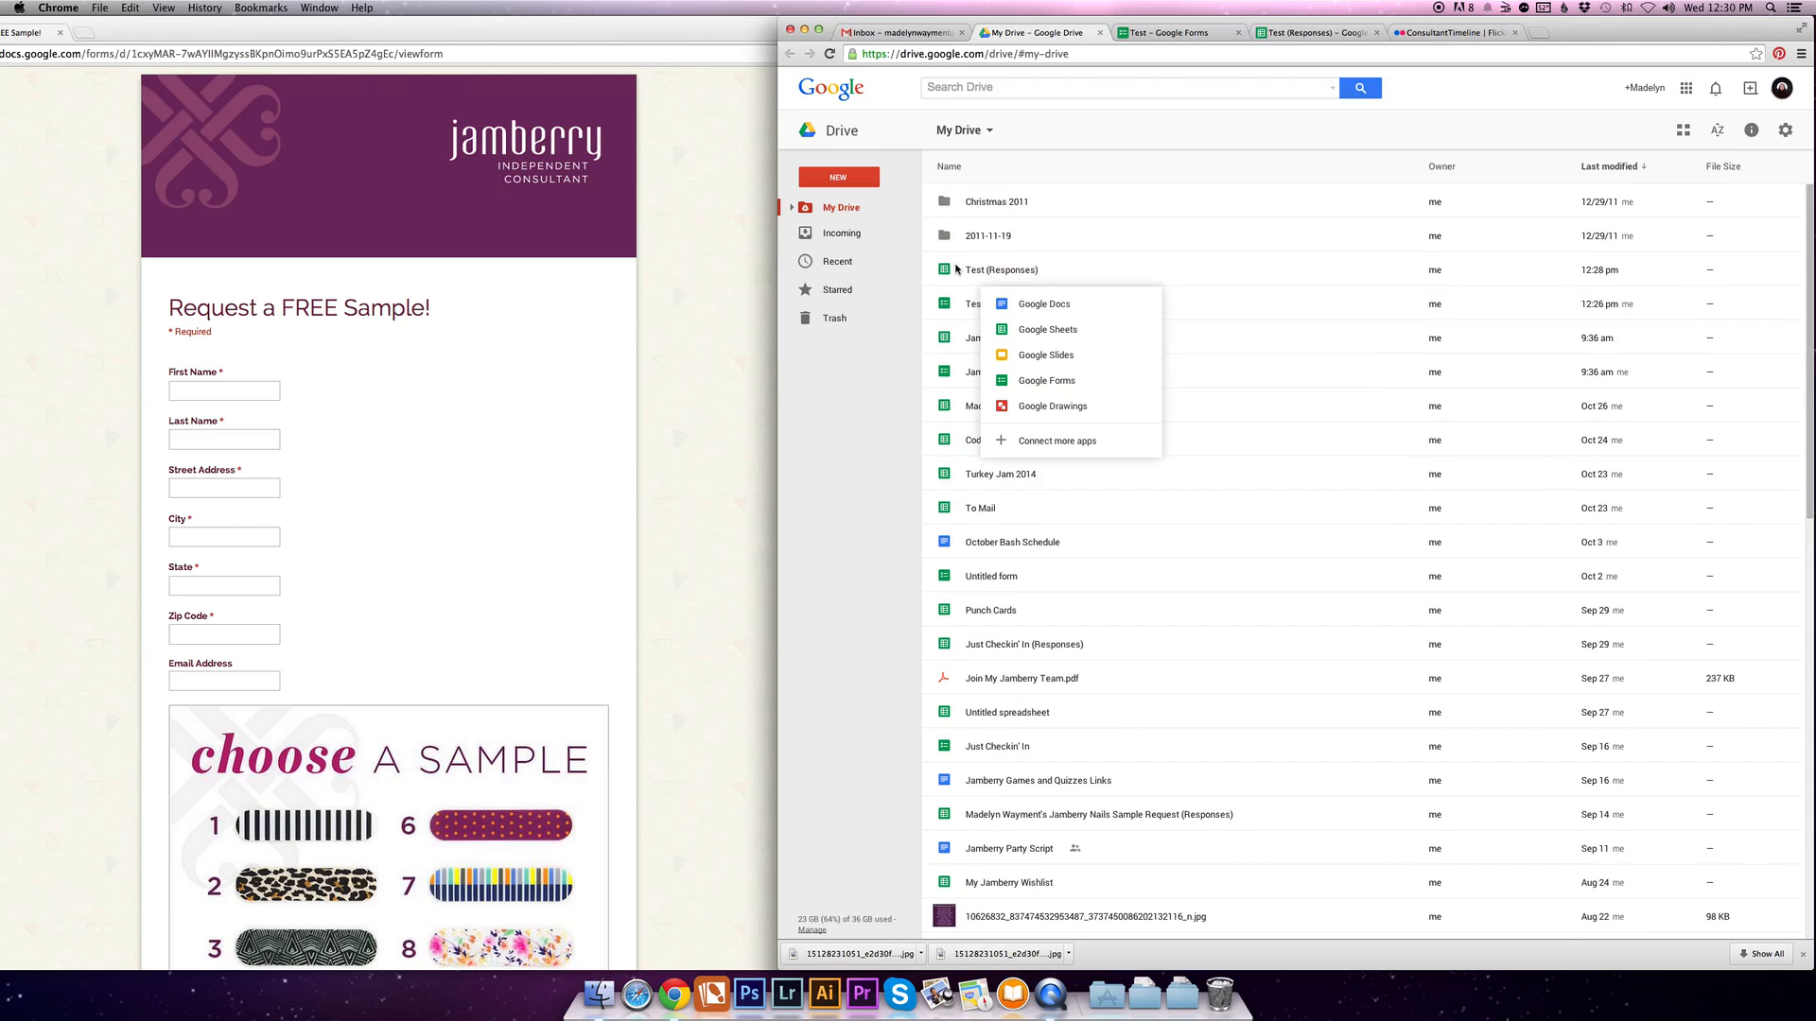